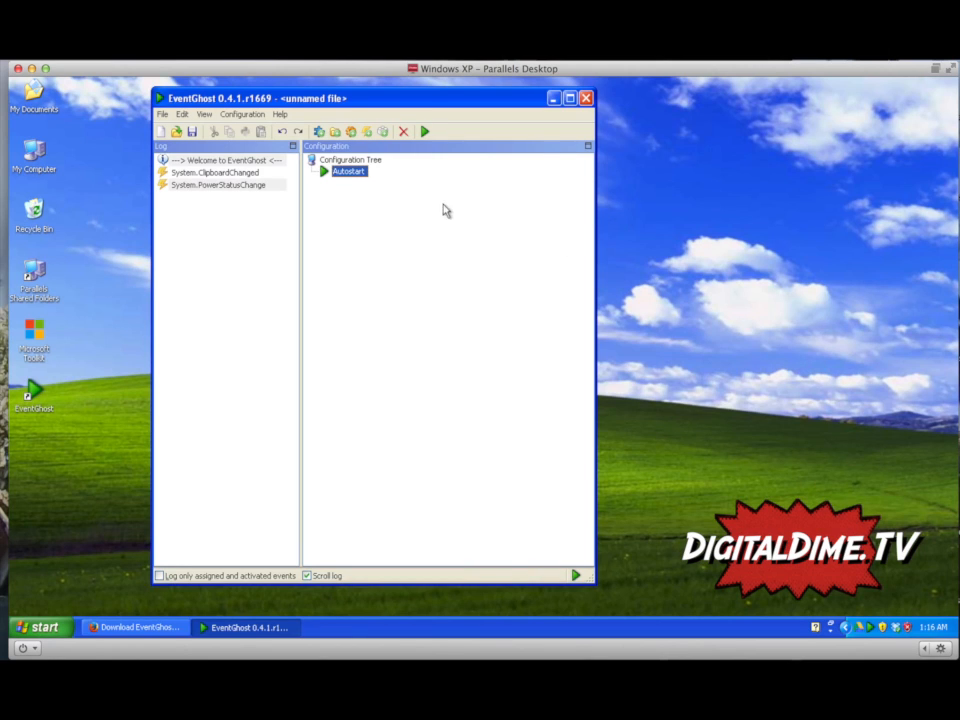
click(352, 161)
click(354, 172)
click(355, 162)
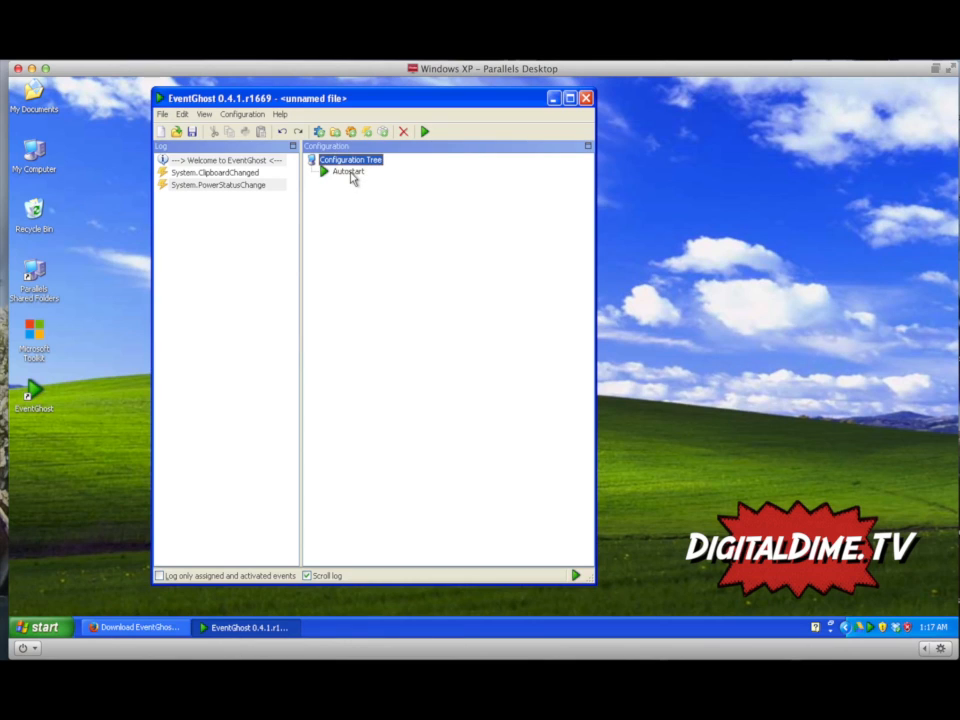
click(350, 173)
click(353, 163)
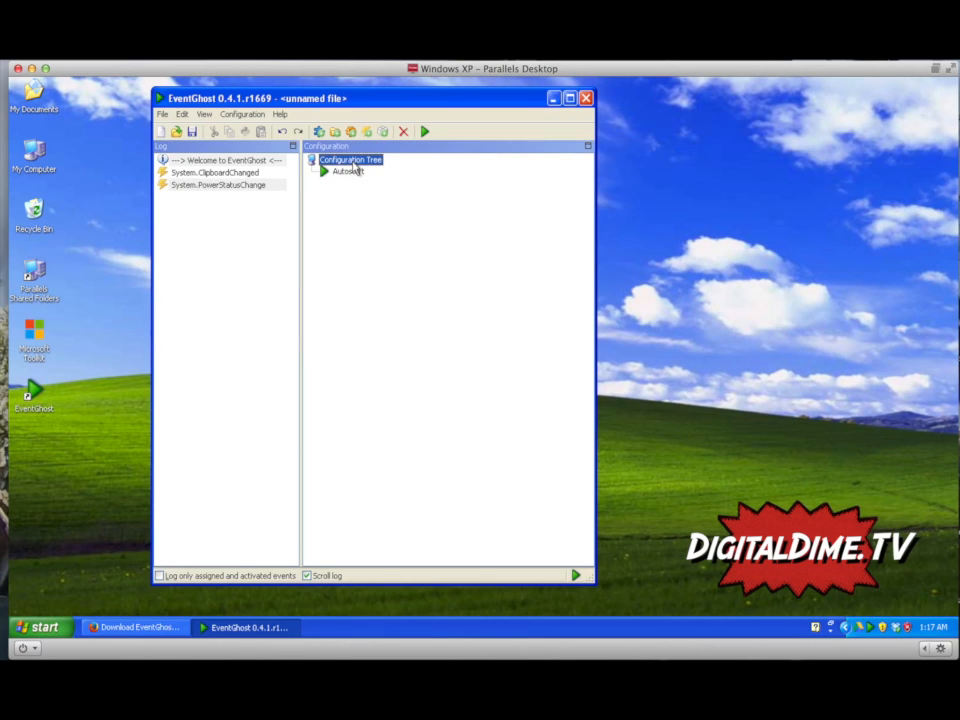
click(237, 185)
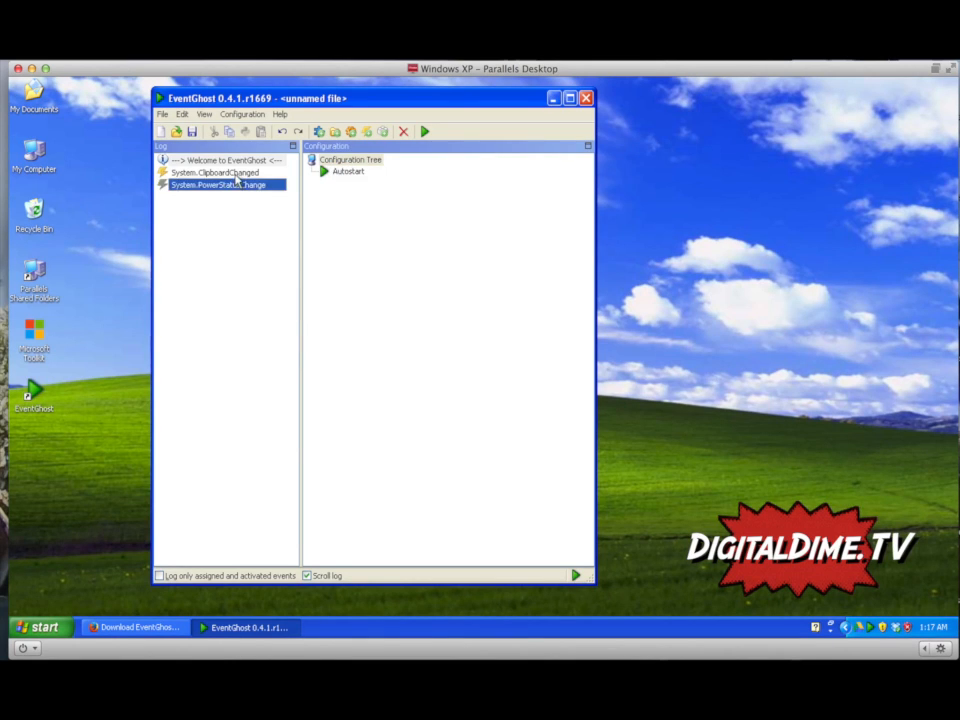
key(Up)
key(Up)
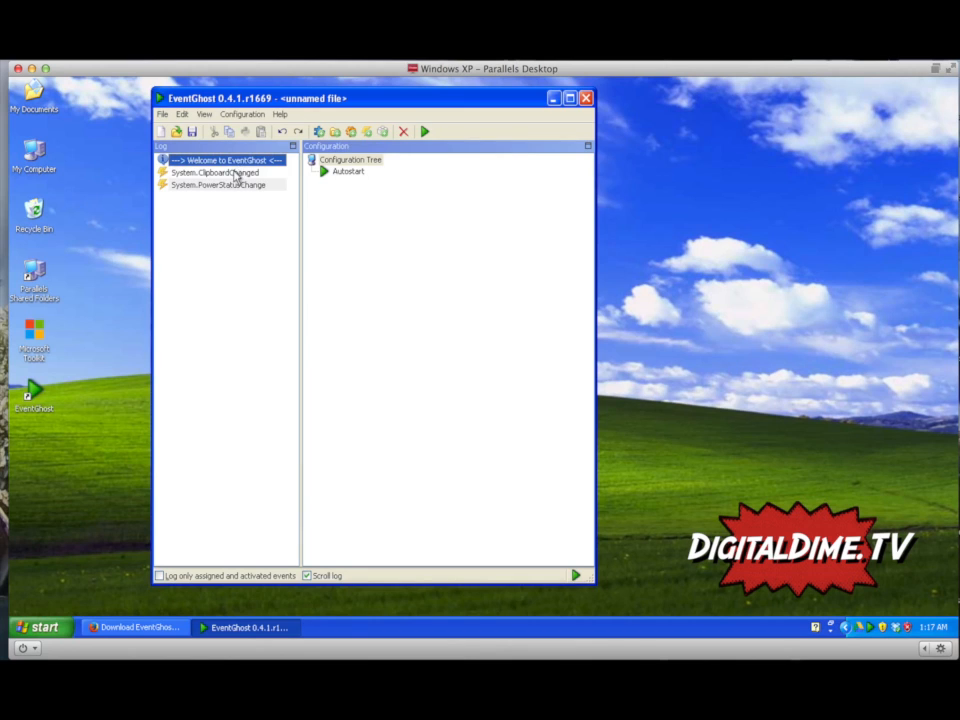
key(Down)
key(Down)
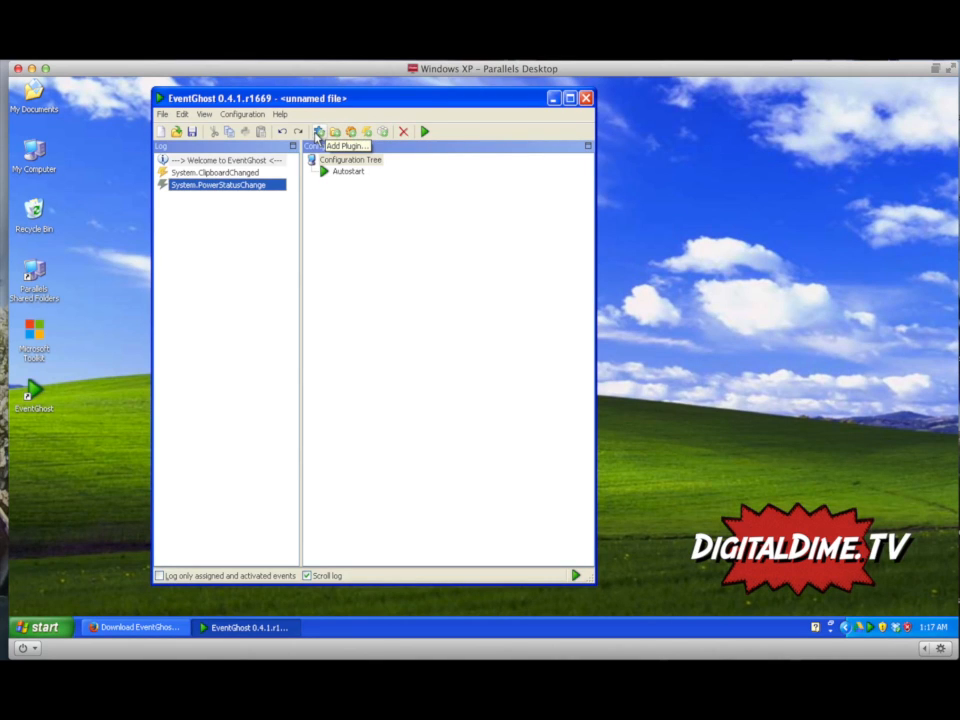
click(341, 206)
click(345, 173)
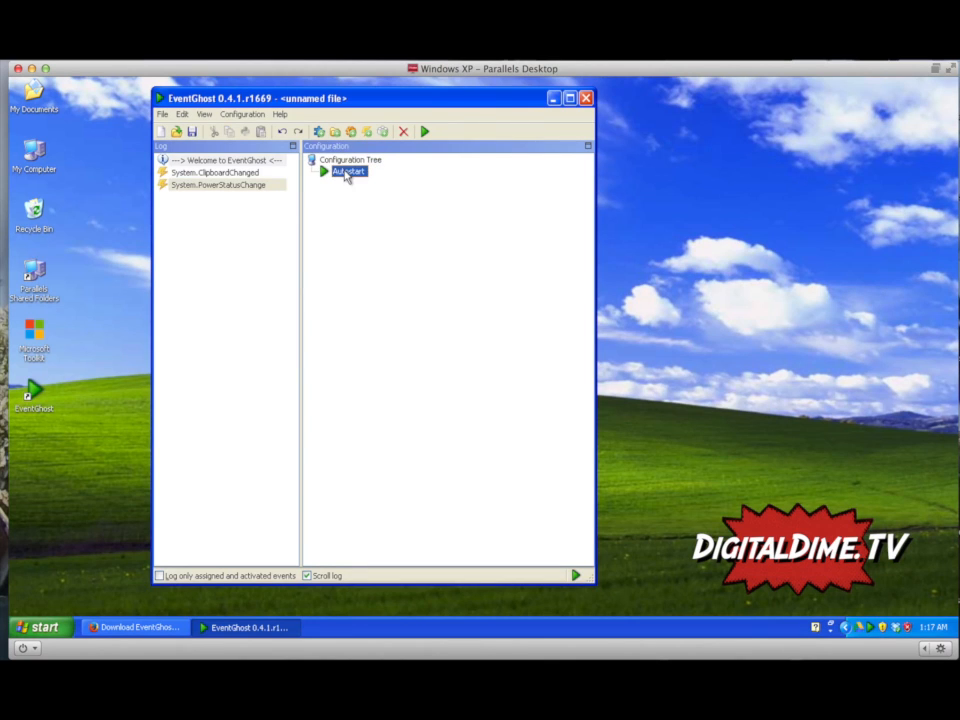
click(344, 163)
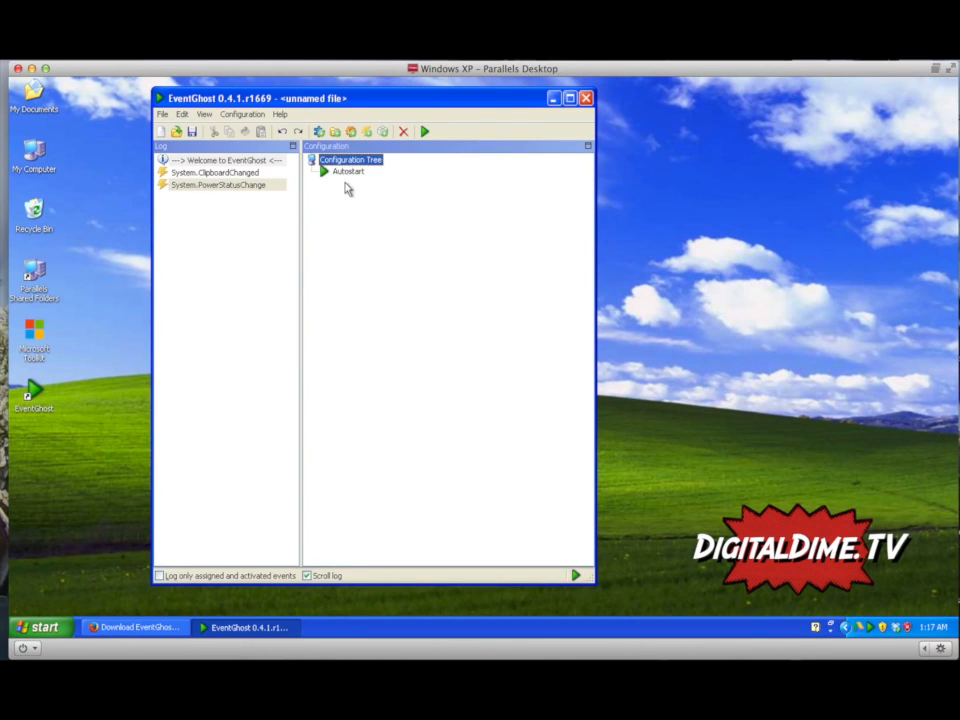
click(319, 131)
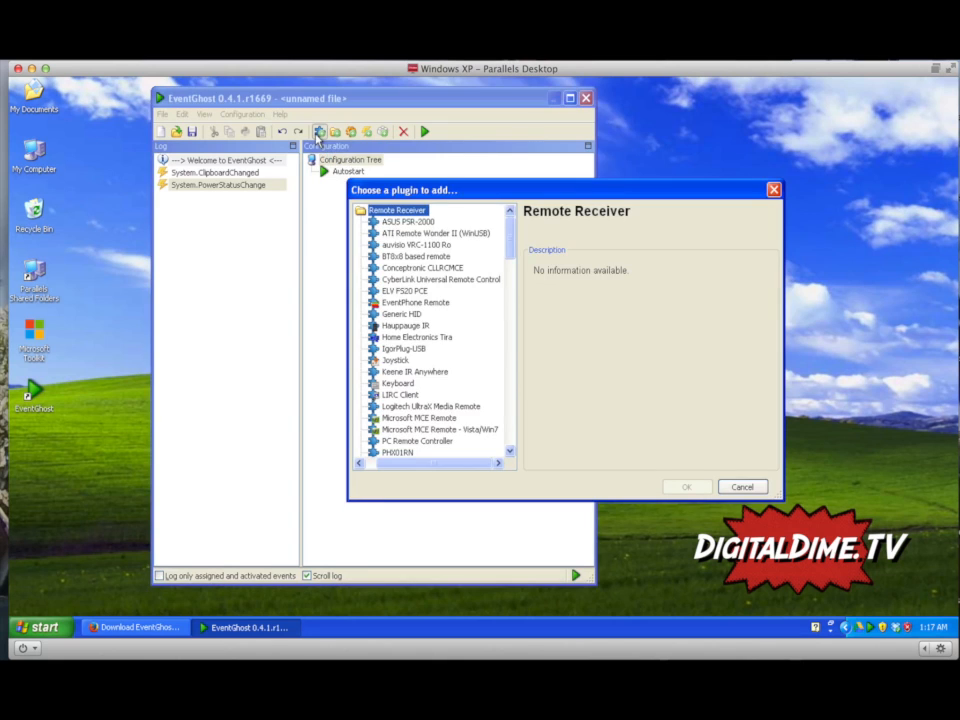
drag(508, 244, 510, 343)
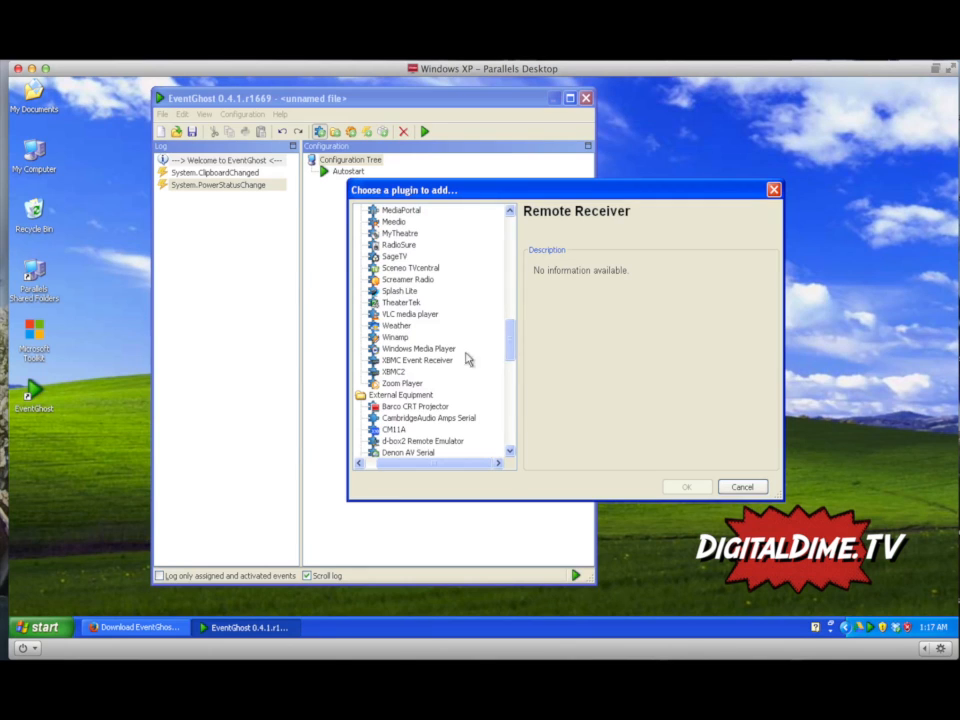
click(398, 372)
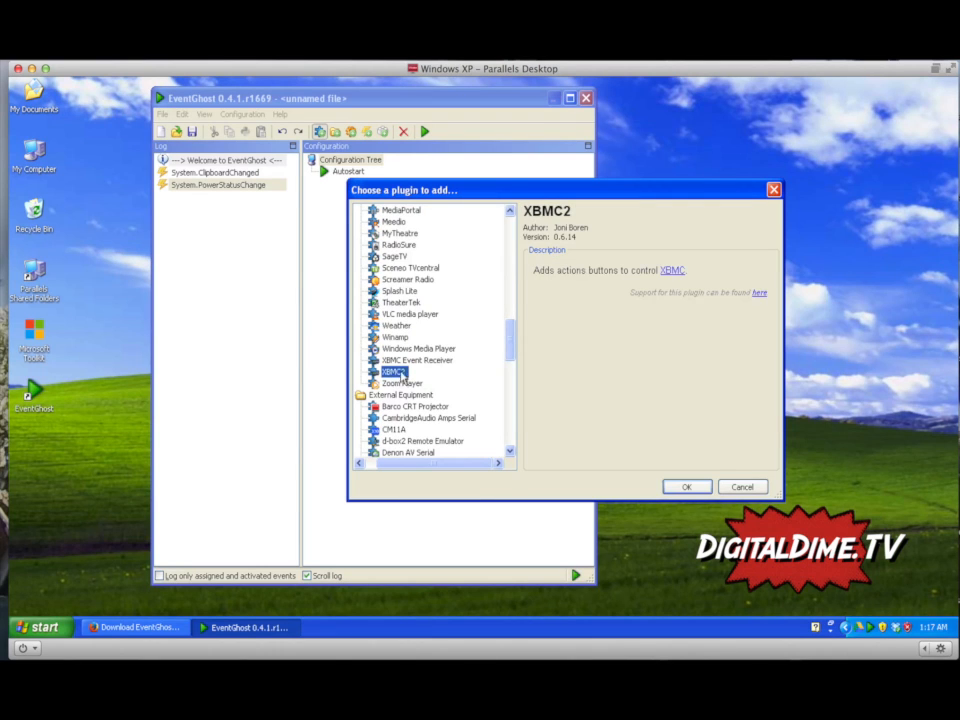
click(682, 487)
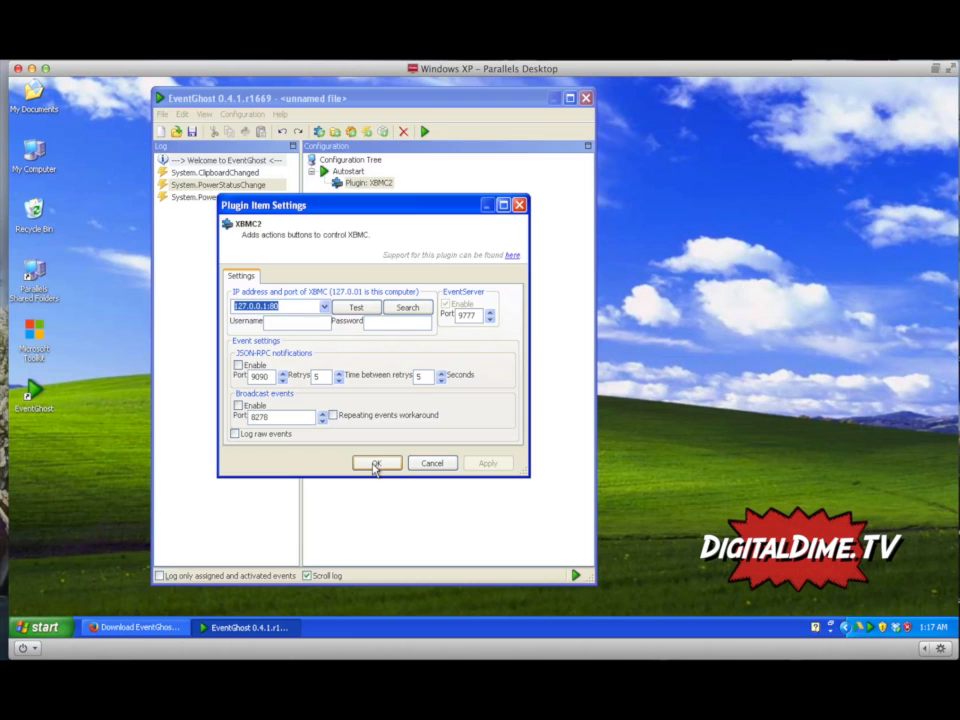
drag(395, 204, 395, 207)
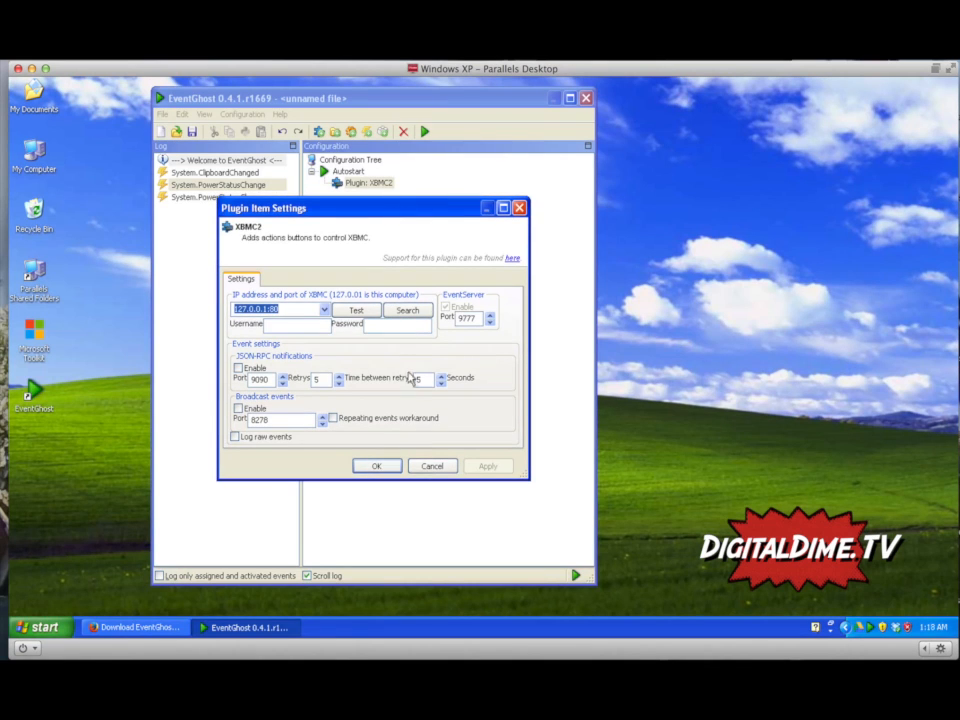
click(431, 465)
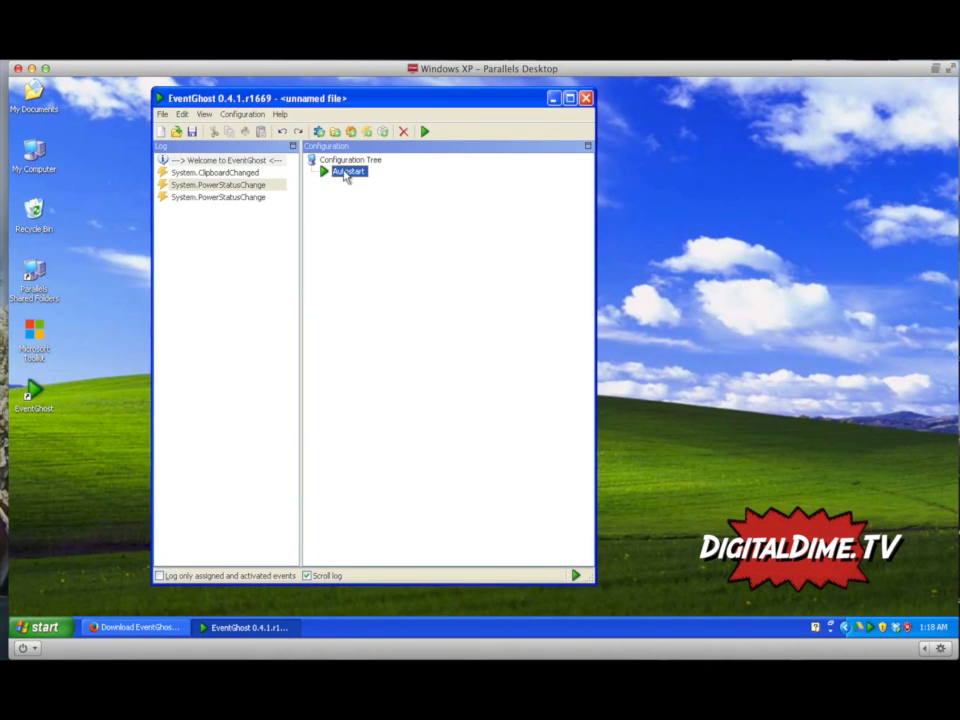
- Add the XBMC2 plugin to Autostart with its default settings and place its actions folder in the Configuration Tree
click(318, 132)
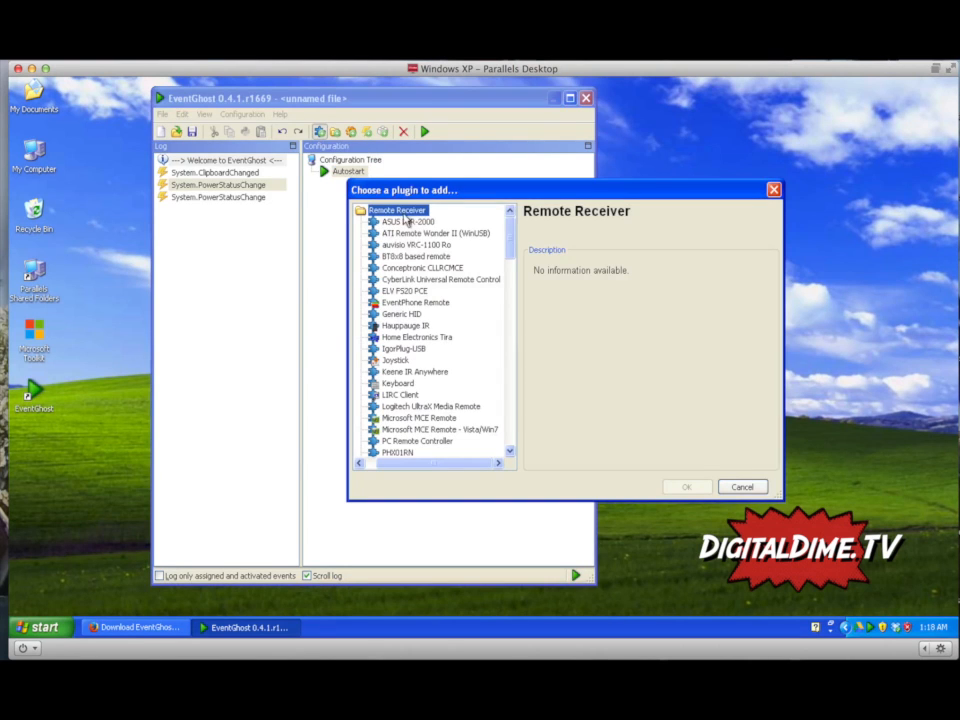
drag(508, 246, 517, 345)
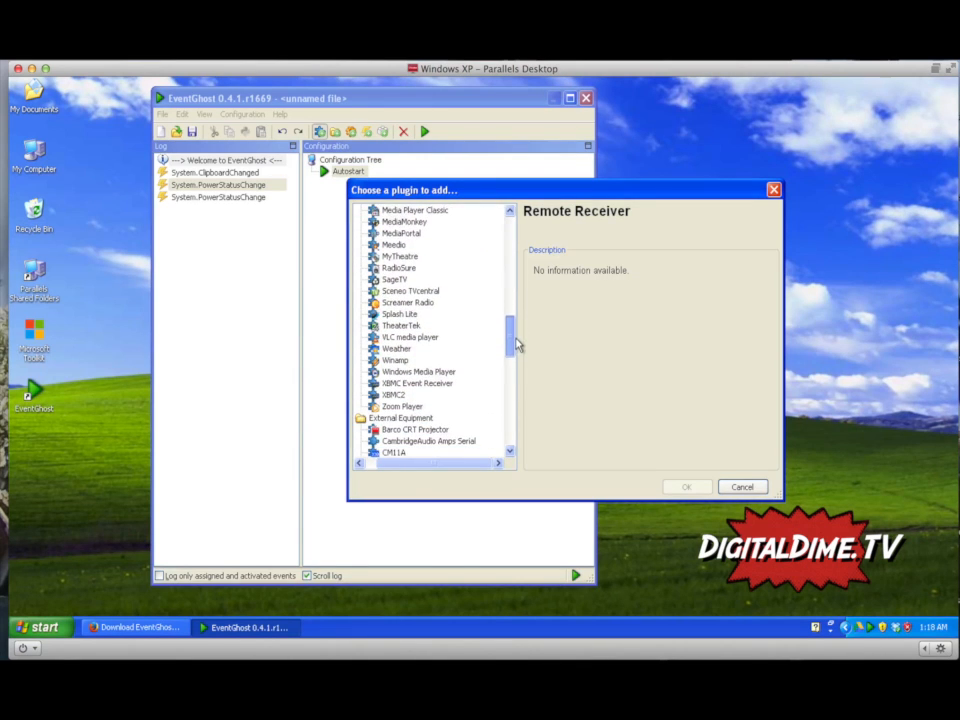
click(393, 395)
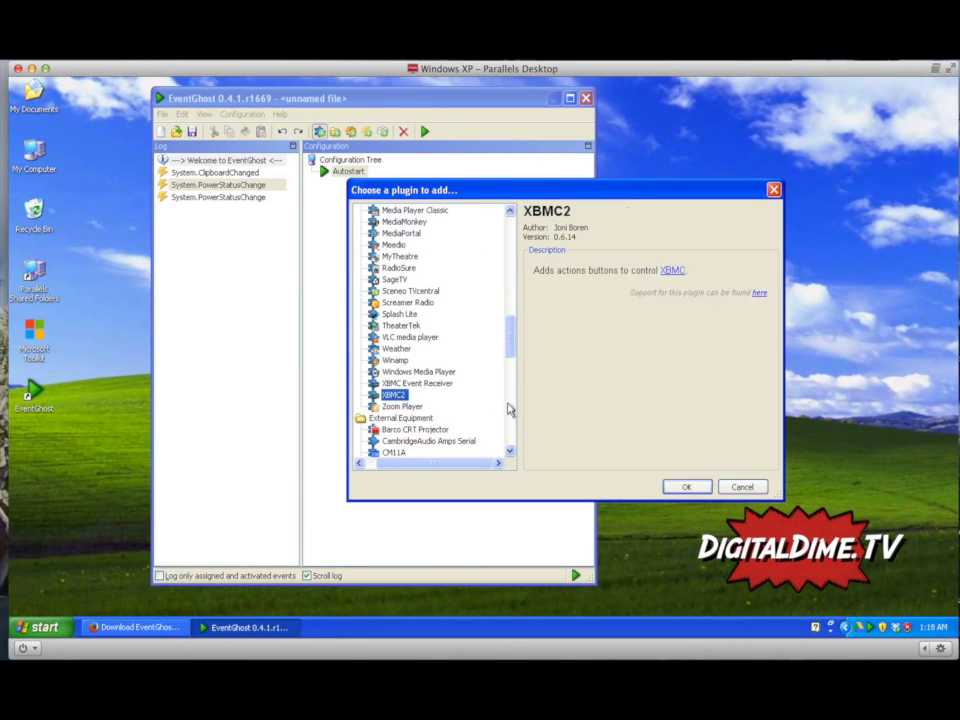
click(690, 487)
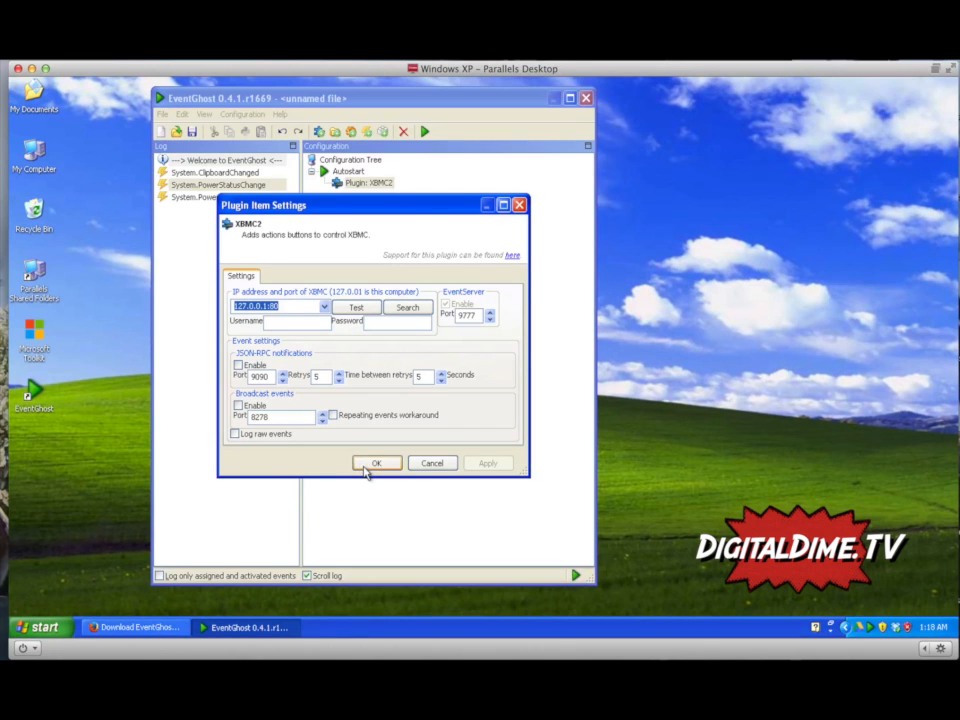
click(366, 472)
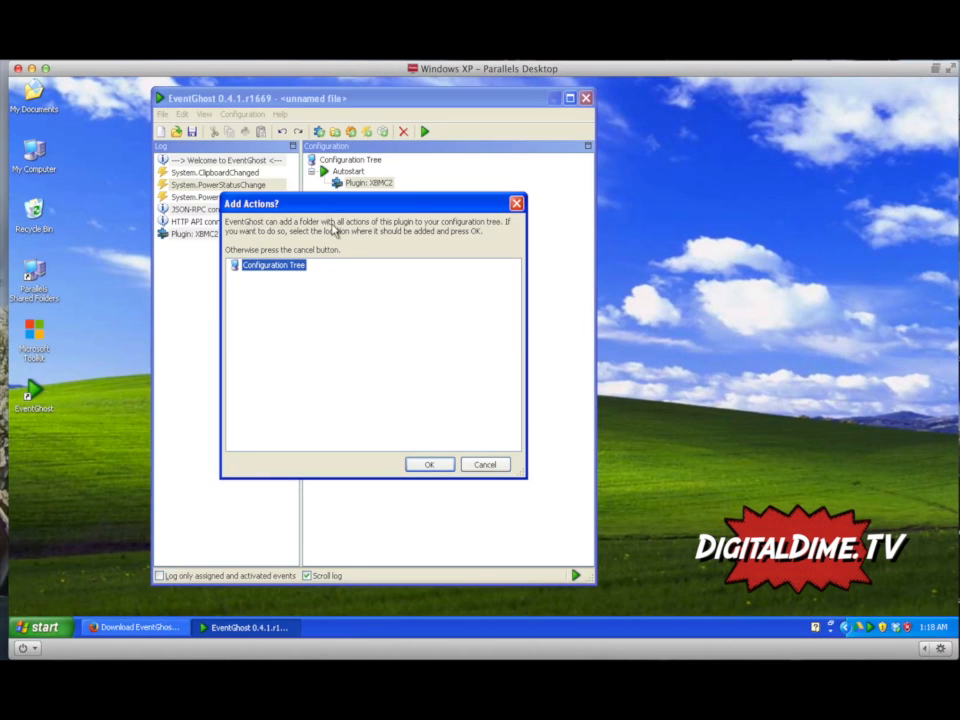
click(430, 469)
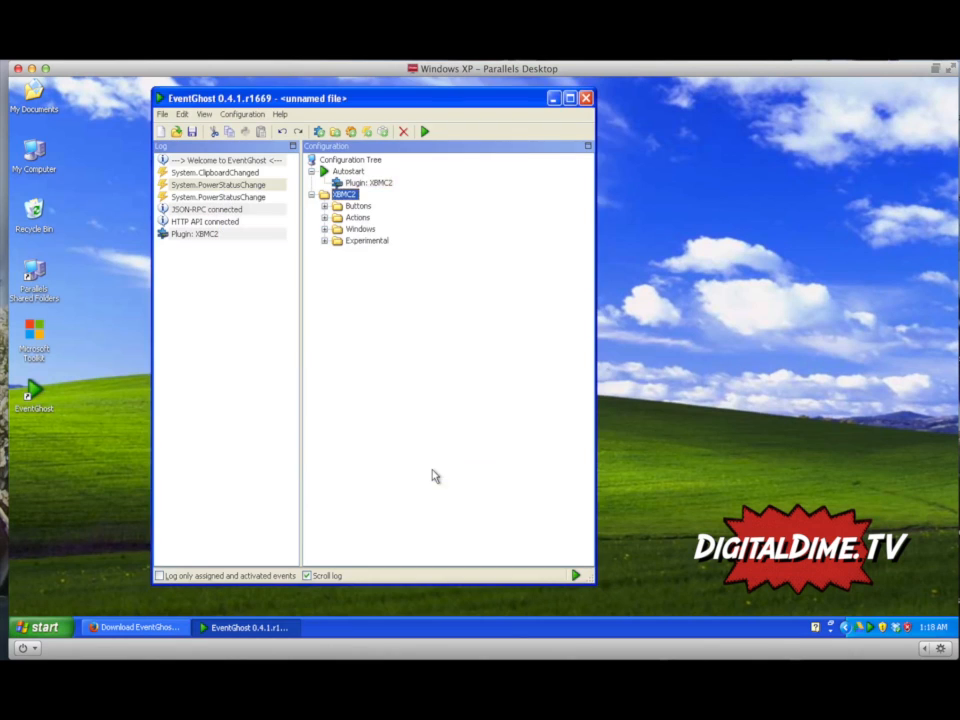
- Examine the Buttons, Remote, Actions and Windows groups inside the XBMC2 folder, leaving the folder collapsed
click(324, 206)
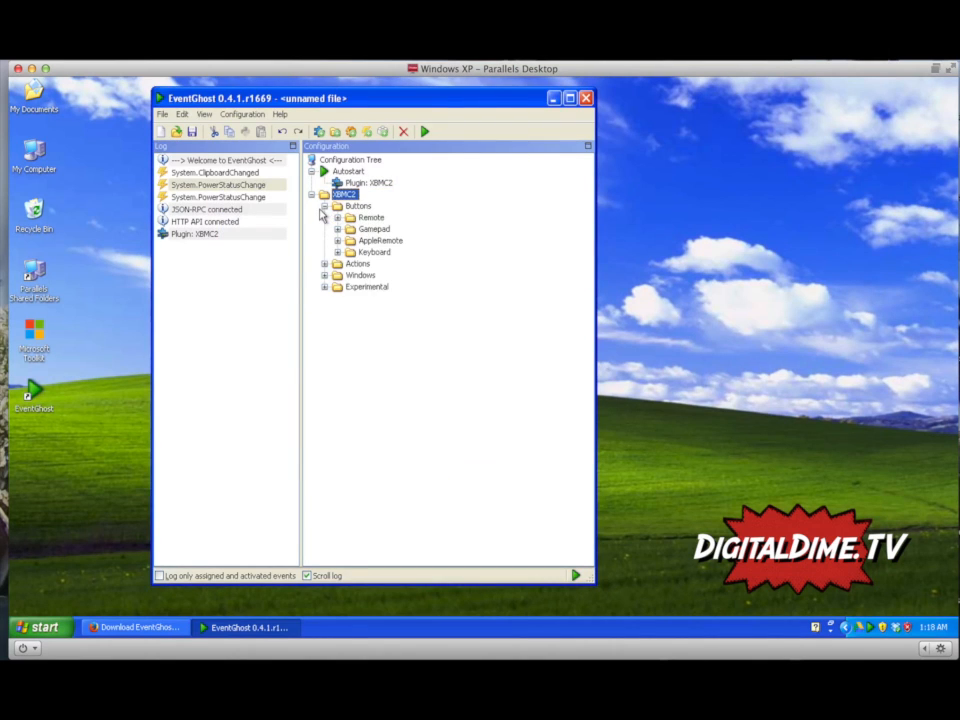
click(336, 218)
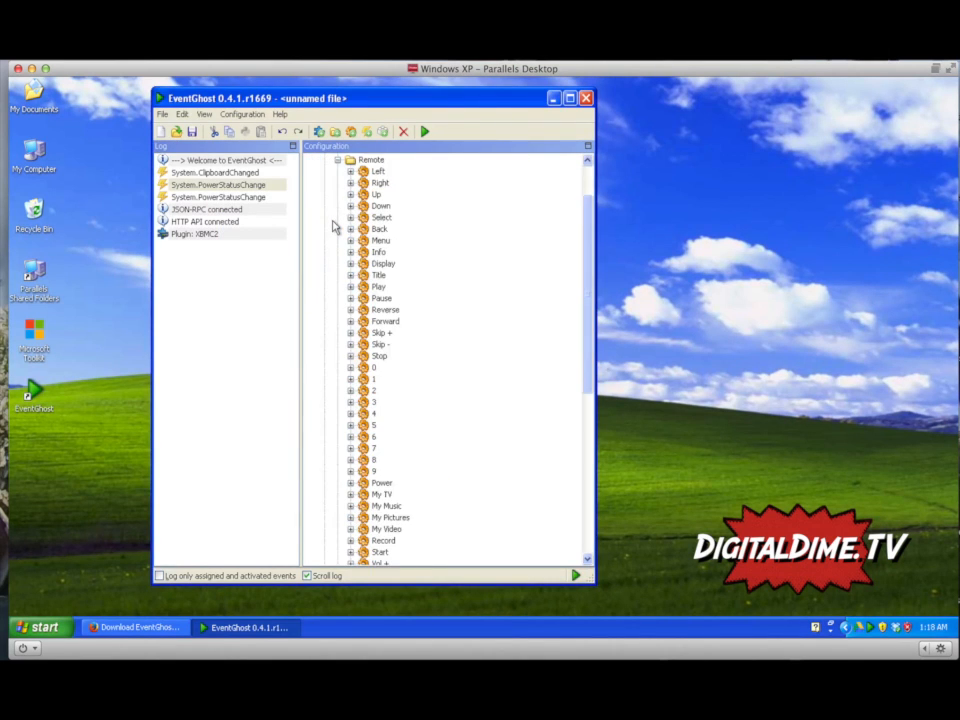
click(338, 160)
click(324, 264)
click(324, 264)
click(322, 276)
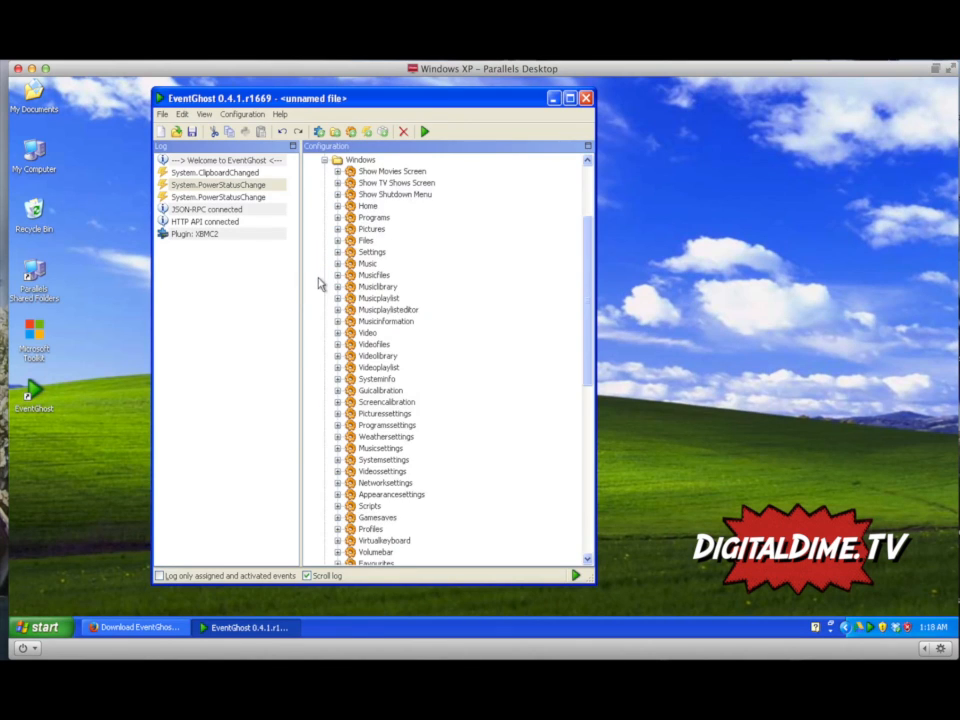
click(323, 161)
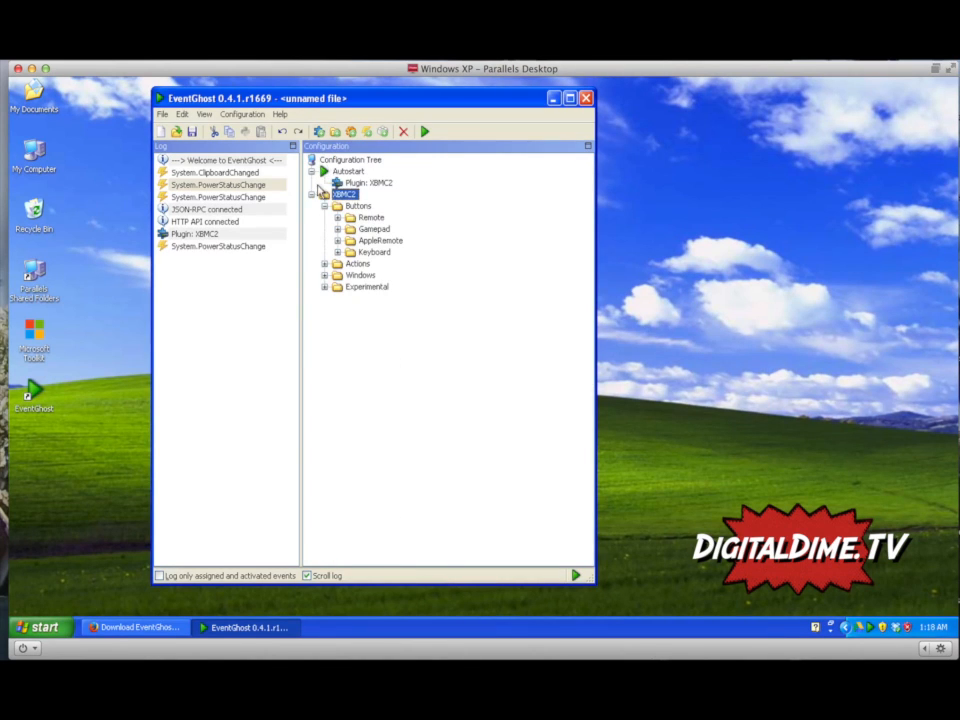
click(311, 194)
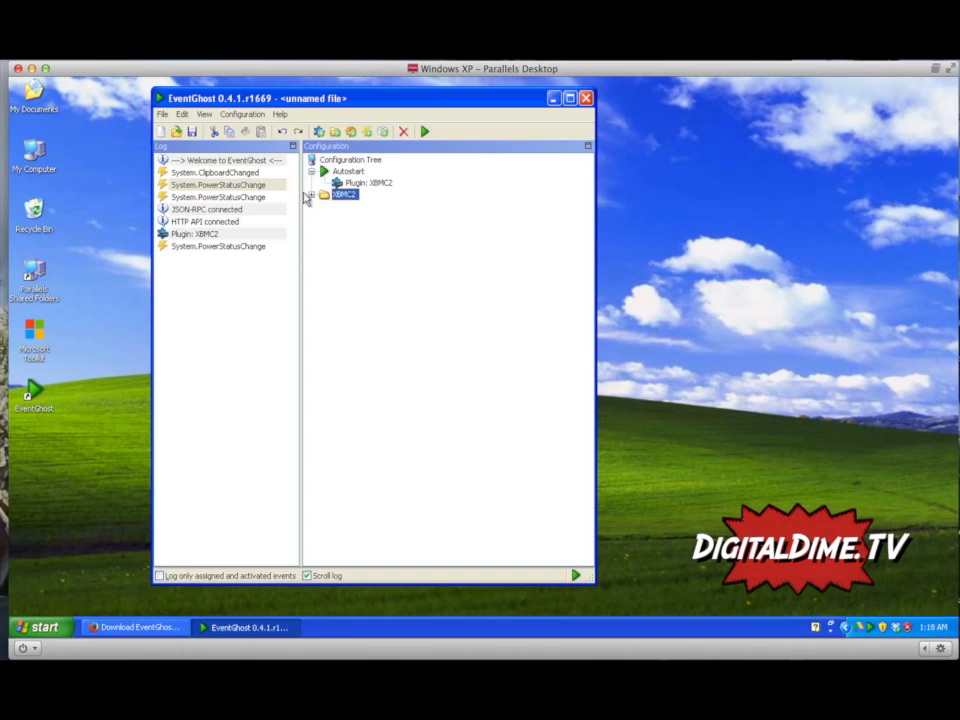
- Add the MCE plugin for controlling Windows Media Center to Autostart
click(340, 171)
right_click(338, 172)
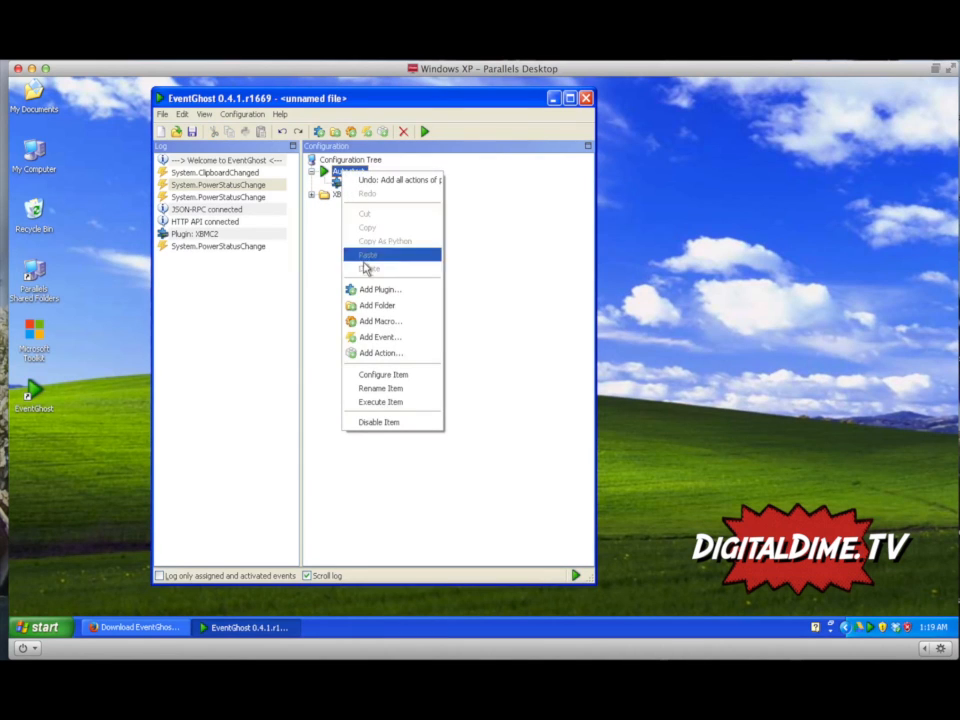
click(372, 289)
scroll(400, 324, down, 15)
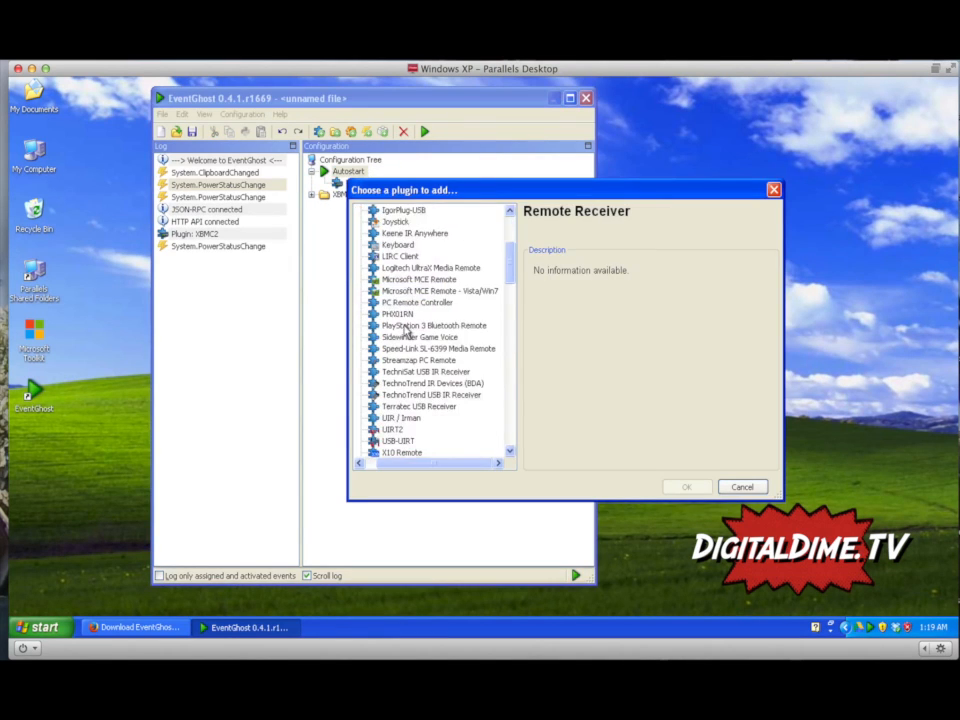
scroll(405, 330, up, 3)
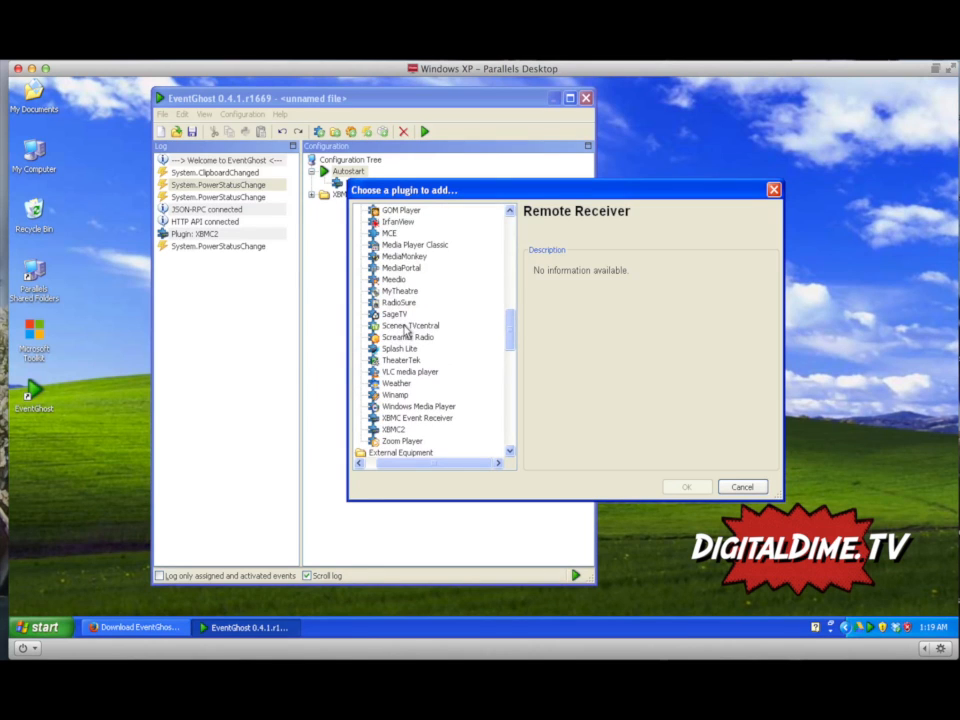
click(390, 234)
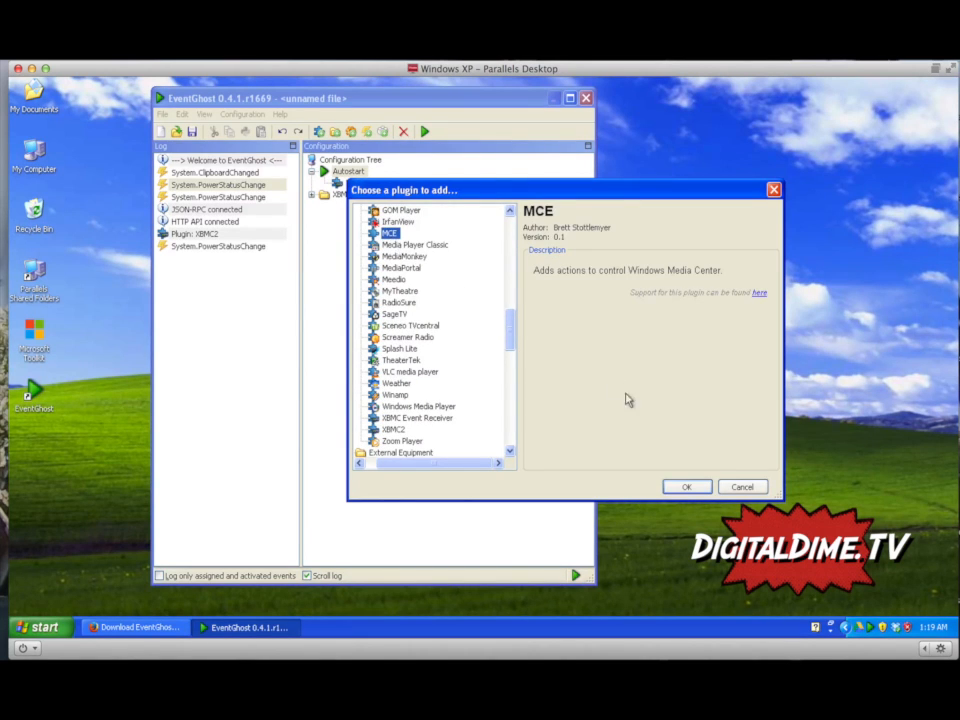
click(686, 487)
- Add the USB-UIRT remote receiver plugin to Autostart, accepting its default LED and IR reception settings
right_click(350, 171)
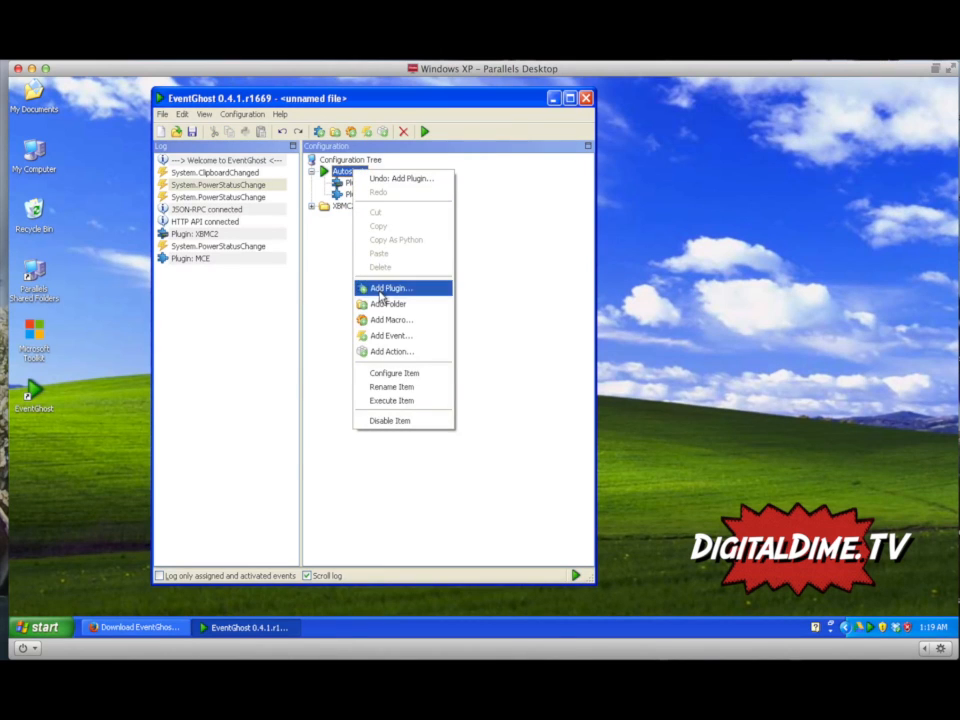
click(381, 288)
scroll(400, 336, down, 3)
scroll(405, 338, down, 2)
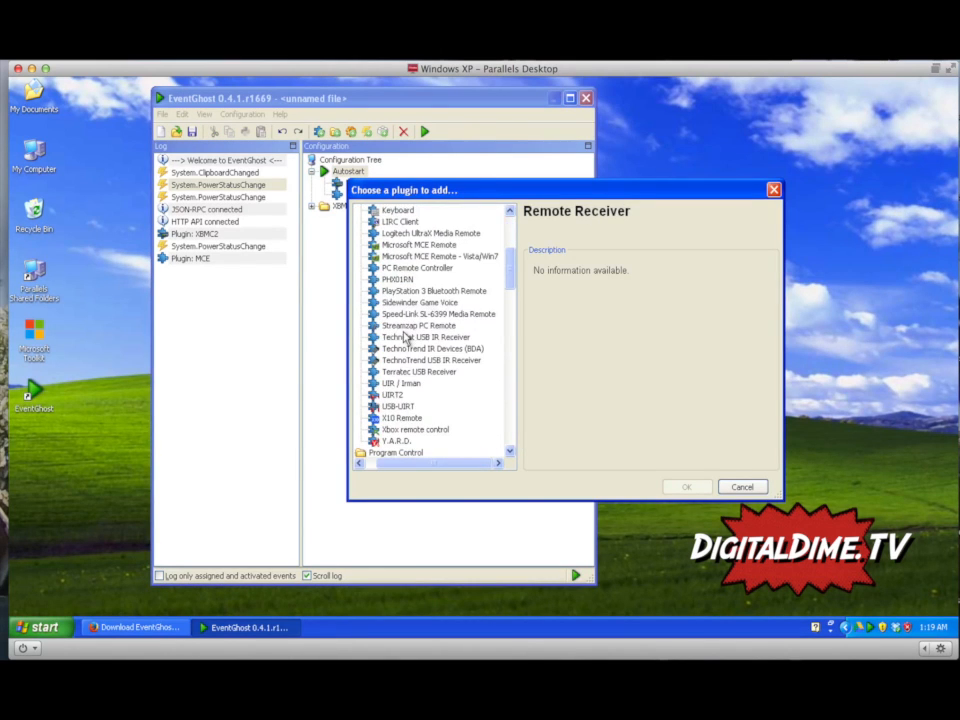
click(398, 407)
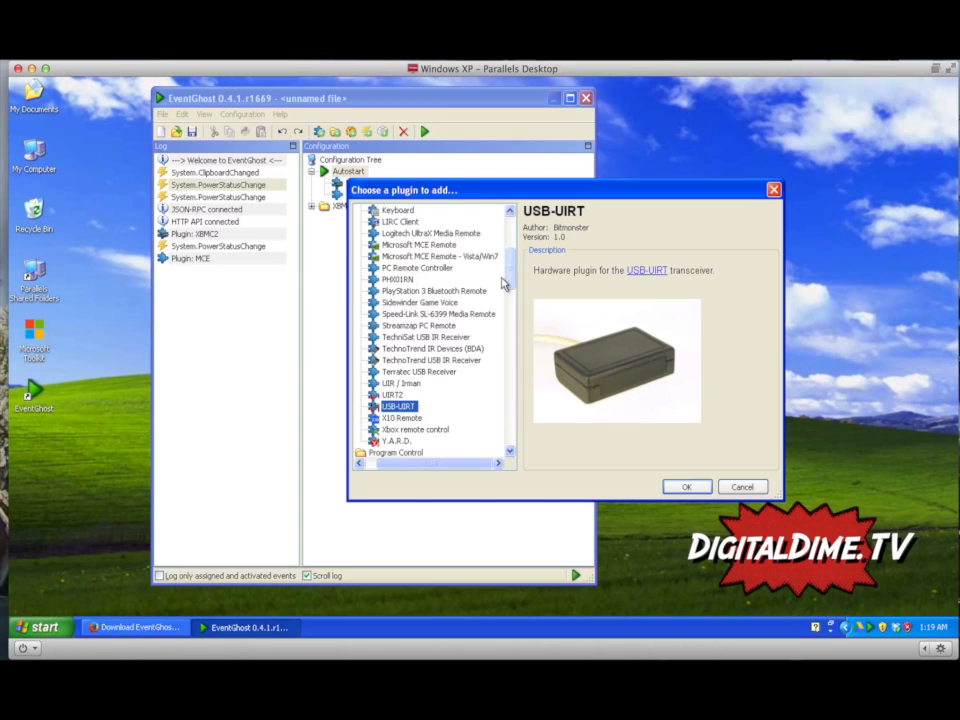
click(684, 488)
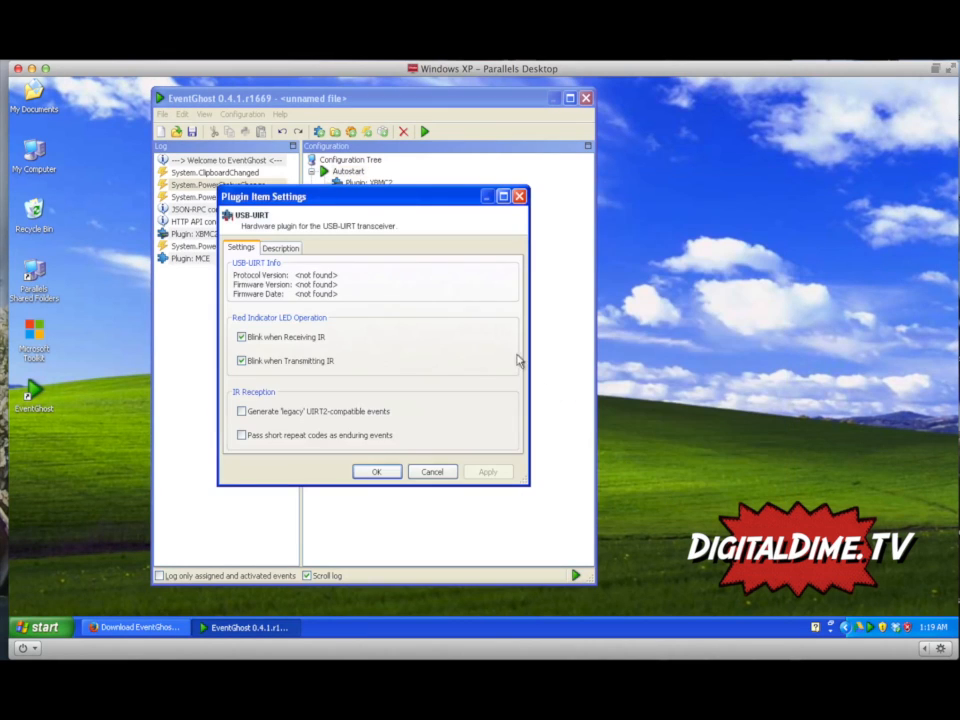
click(380, 471)
- Add the Keyboard plugin from the Remote Receiver group to Autostart
click(341, 172)
right_click(342, 171)
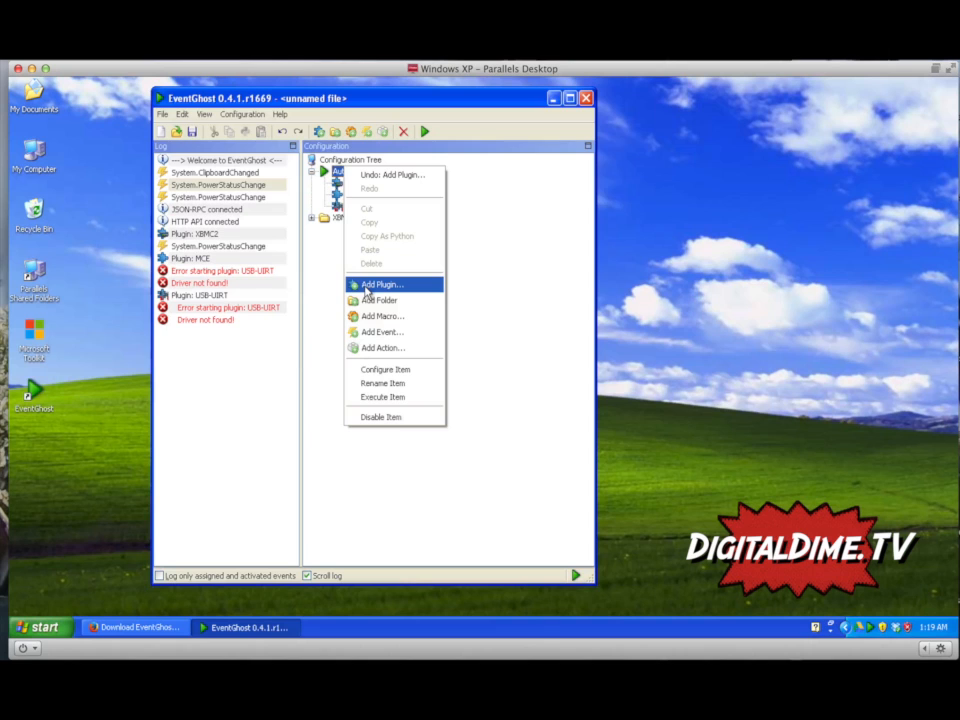
click(381, 285)
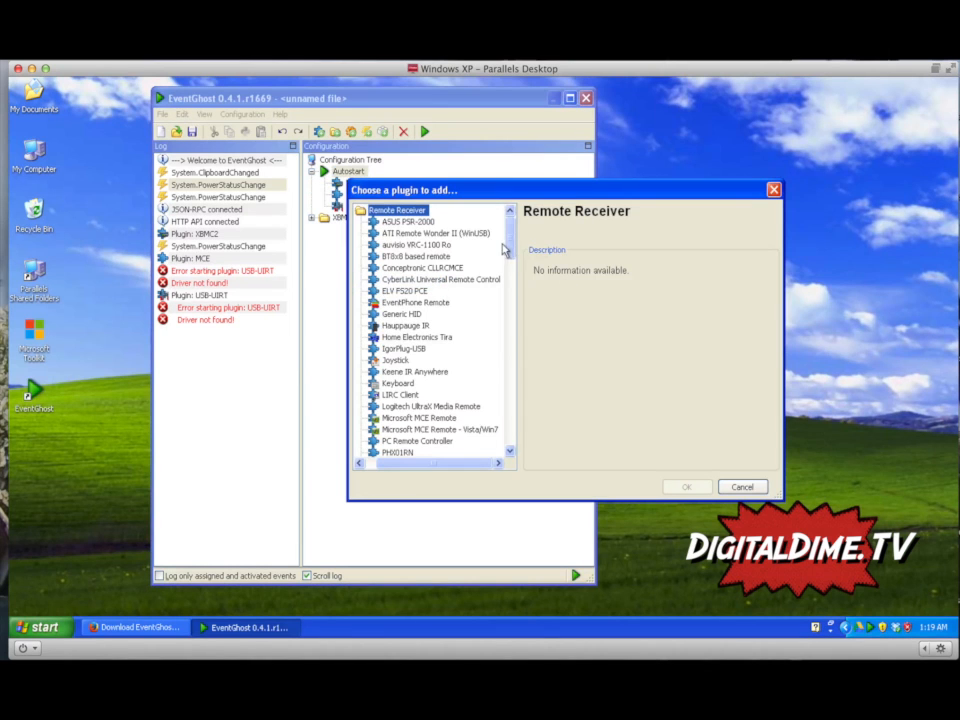
scroll(503, 258, down, 1)
mouse_move(503, 258)
mouse_down()
mouse_move(507, 328)
mouse_move(503, 275)
mouse_up()
double_click(396, 234)
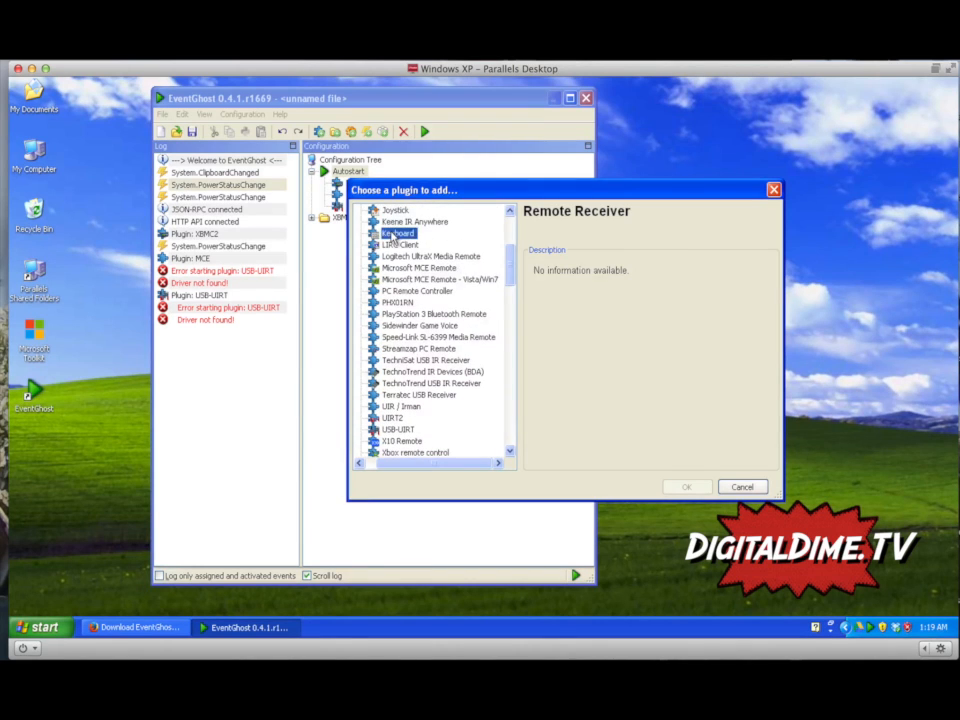
- Accept the Keyboard plugin's settings with universal modifiers enabled and log three test events with the J key
click(379, 441)
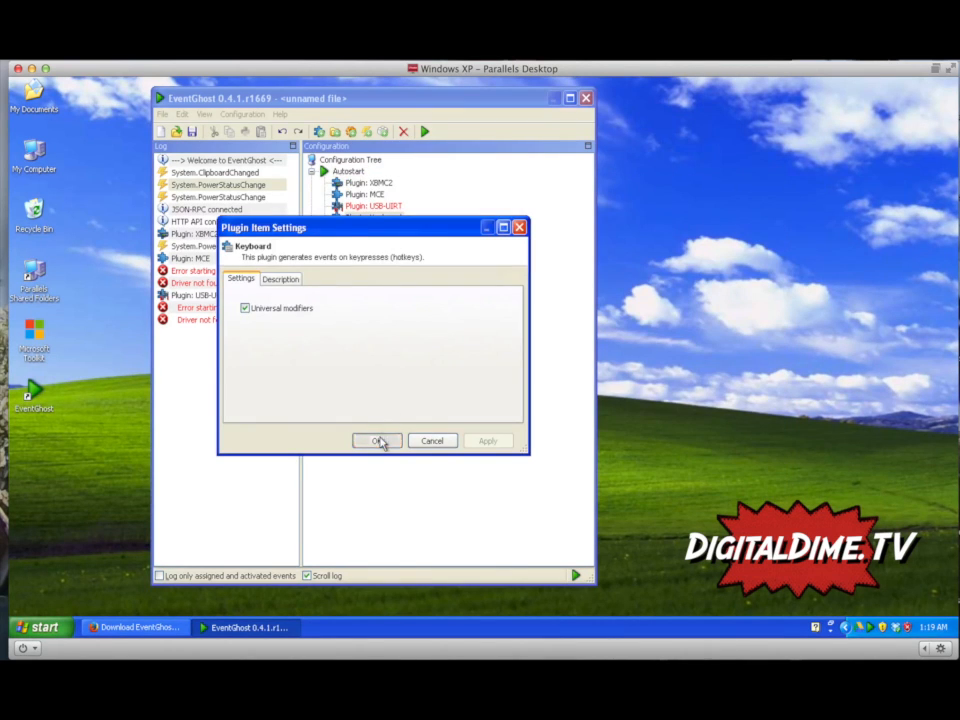
key(j)
key(j)
key(j)
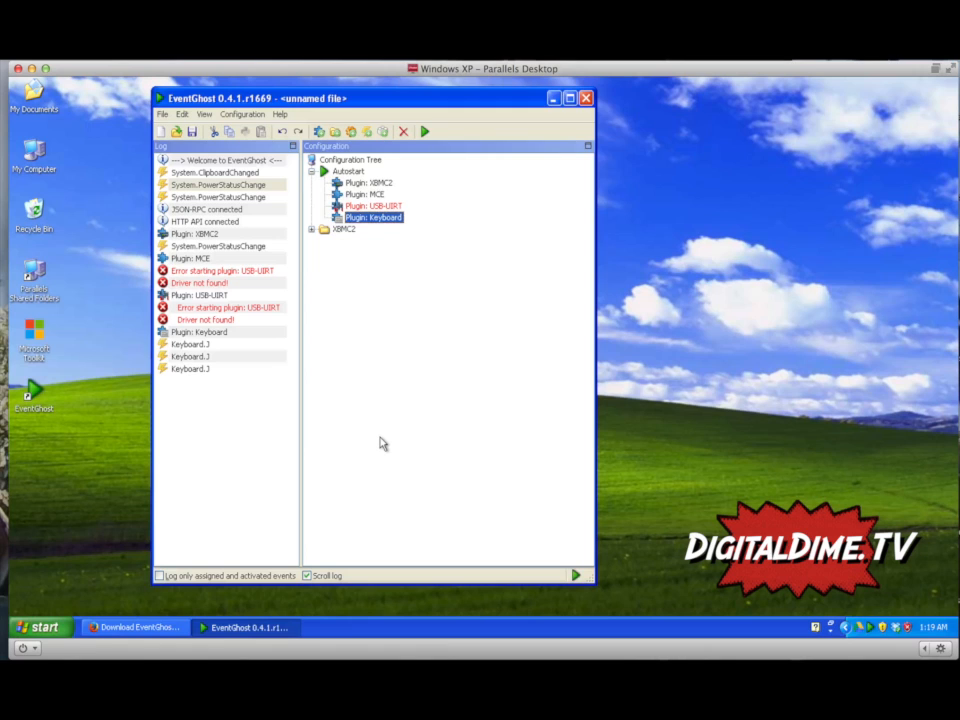
- Add the Broadcaster plugin from the Other group to Autostart, accepting its default UDP broadcast settings
click(350, 172)
right_click(350, 172)
click(388, 283)
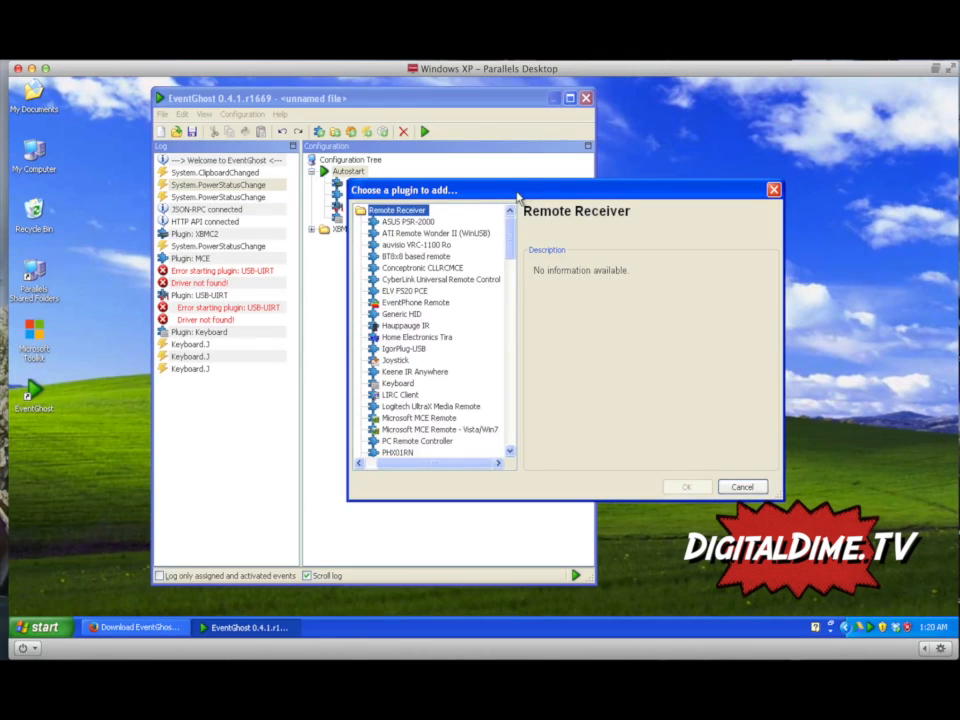
drag(516, 190, 562, 178)
drag(553, 258, 557, 411)
click(452, 233)
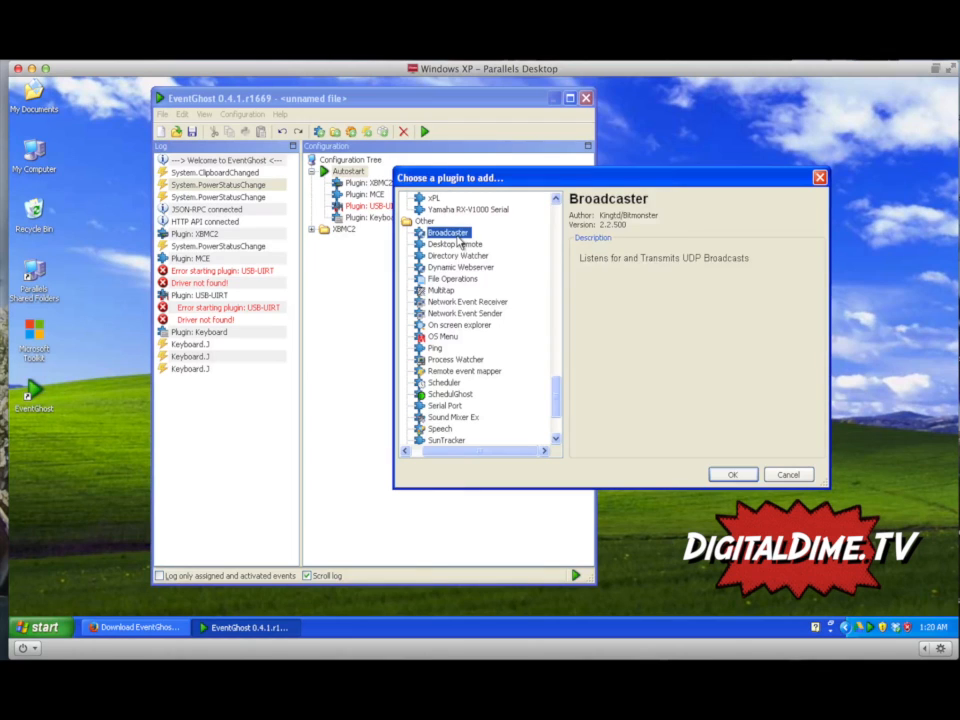
click(731, 475)
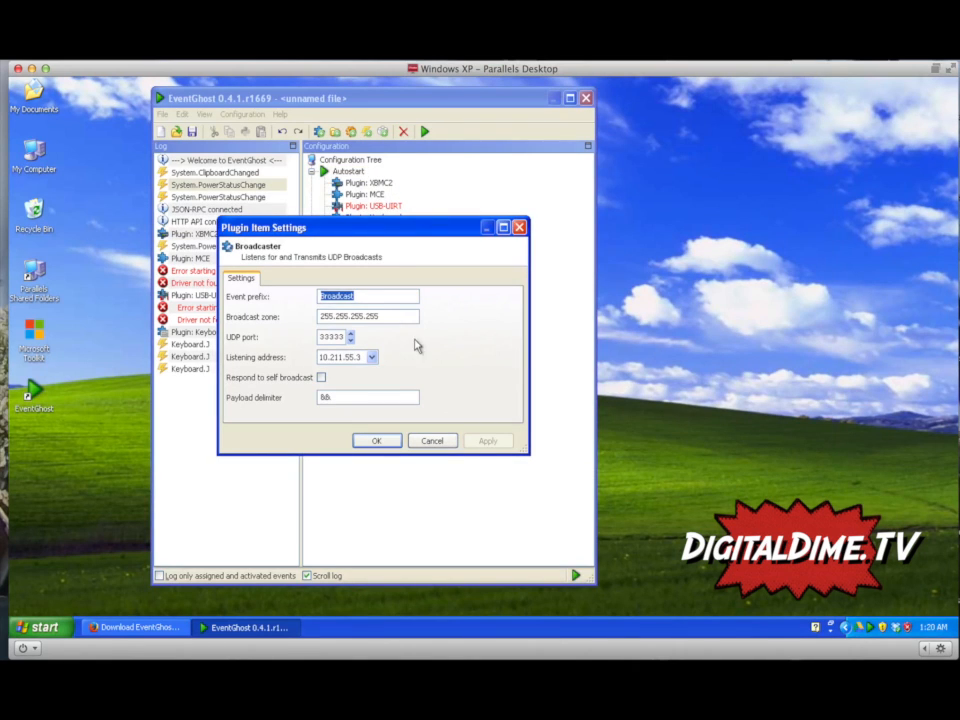
click(377, 443)
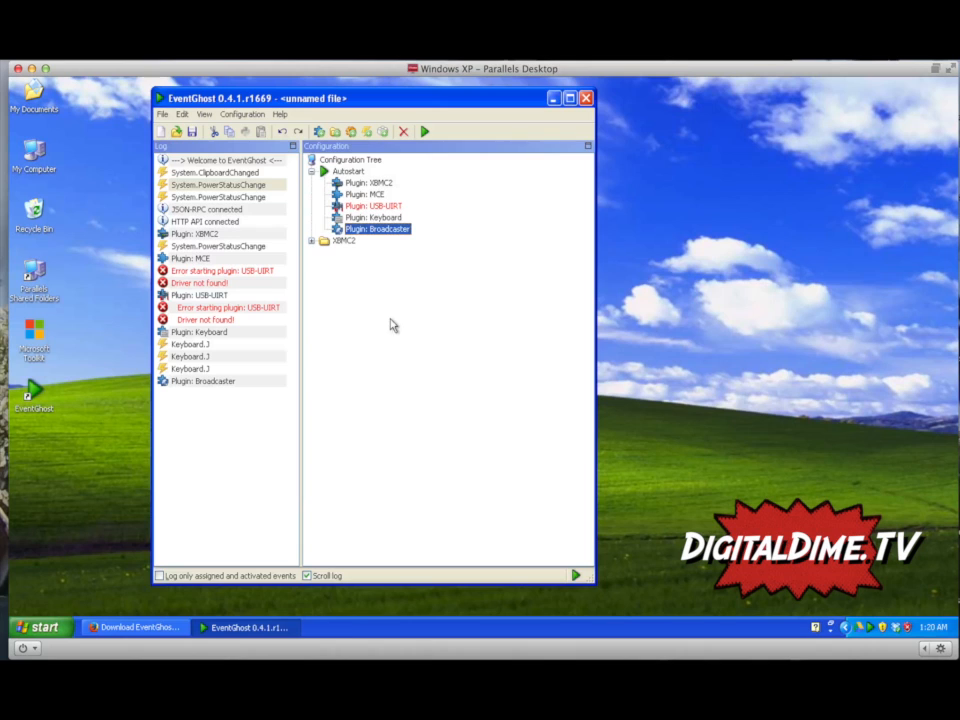
click(378, 217)
click(377, 206)
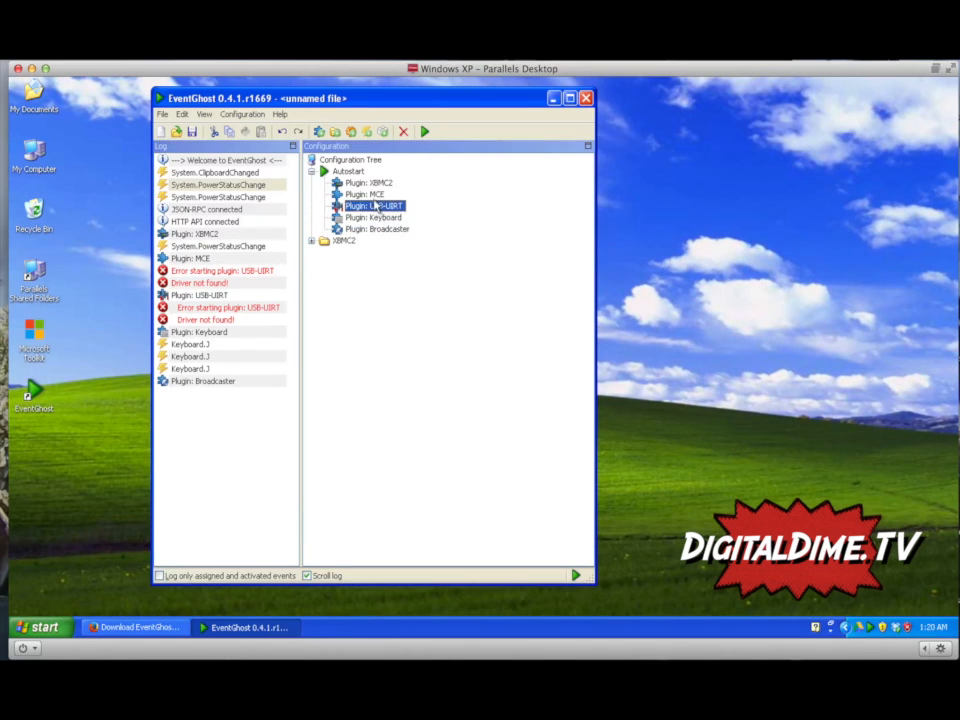
click(372, 195)
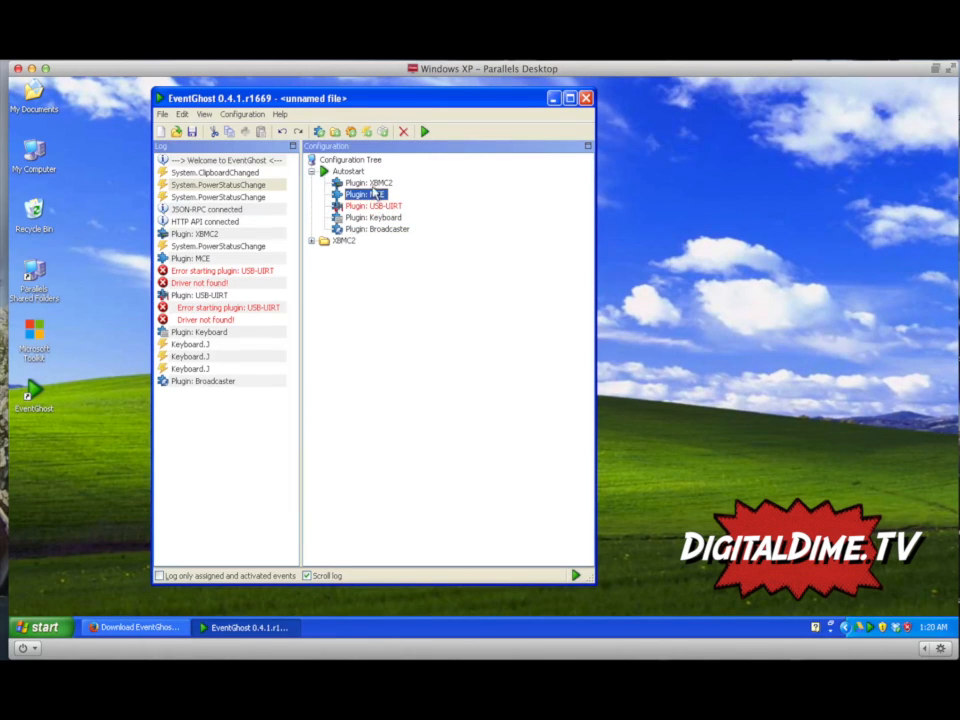
click(372, 198)
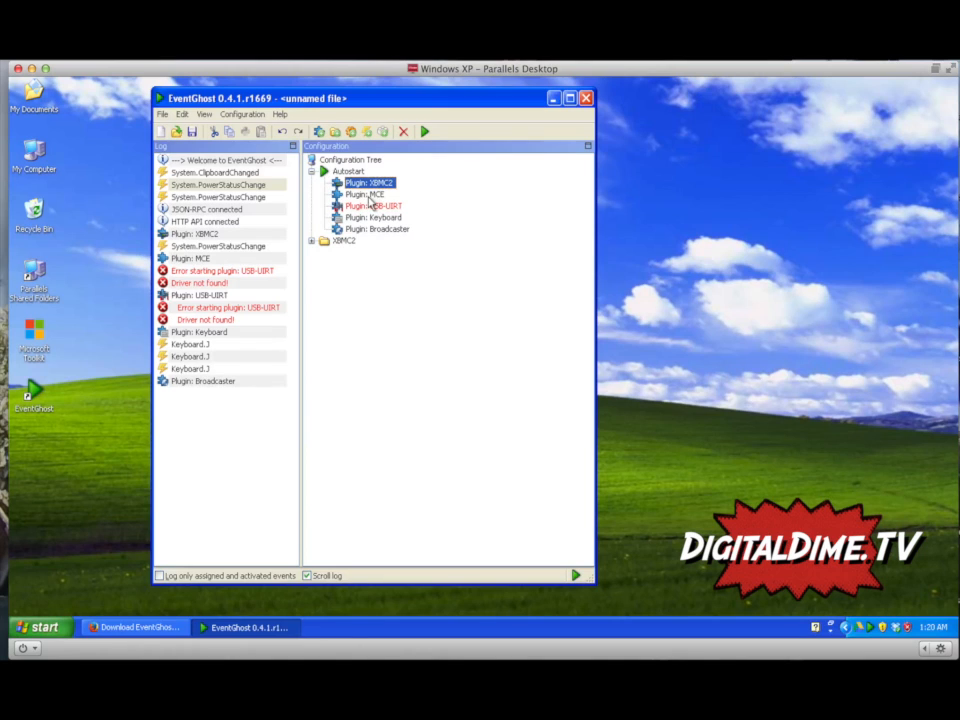
click(370, 196)
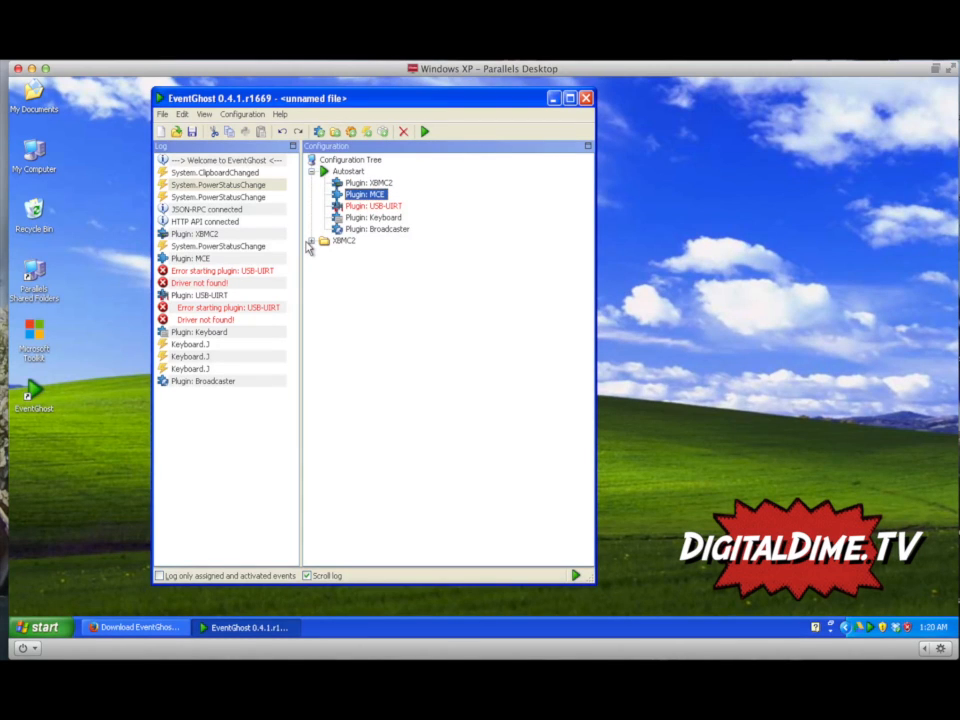
- Add a folder named MCE to the configuration tree directly below Autostart
right_click(343, 172)
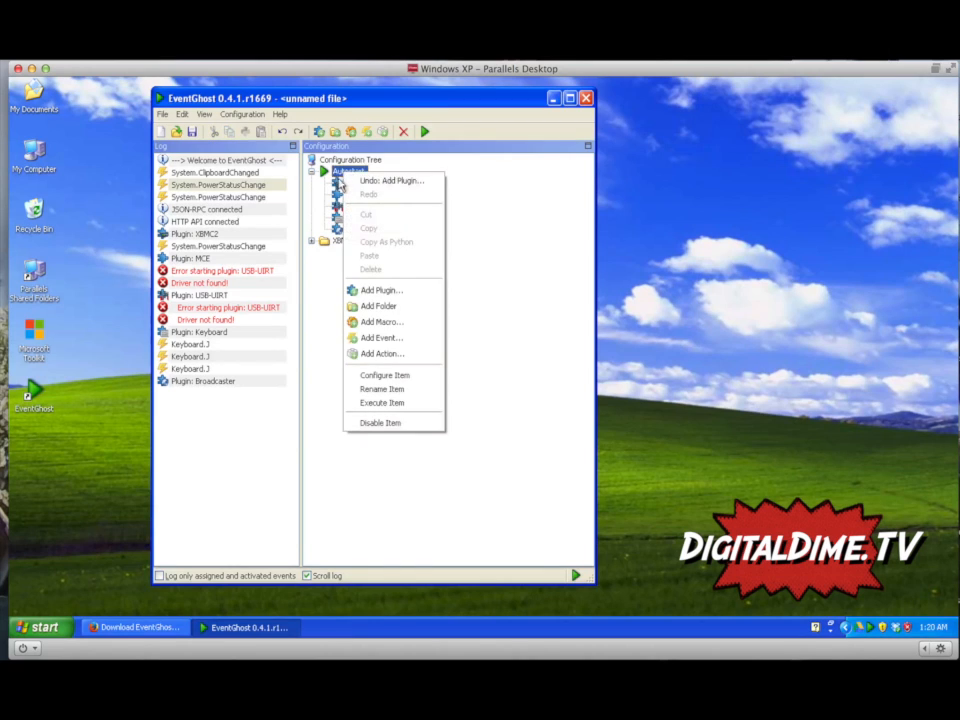
click(368, 306)
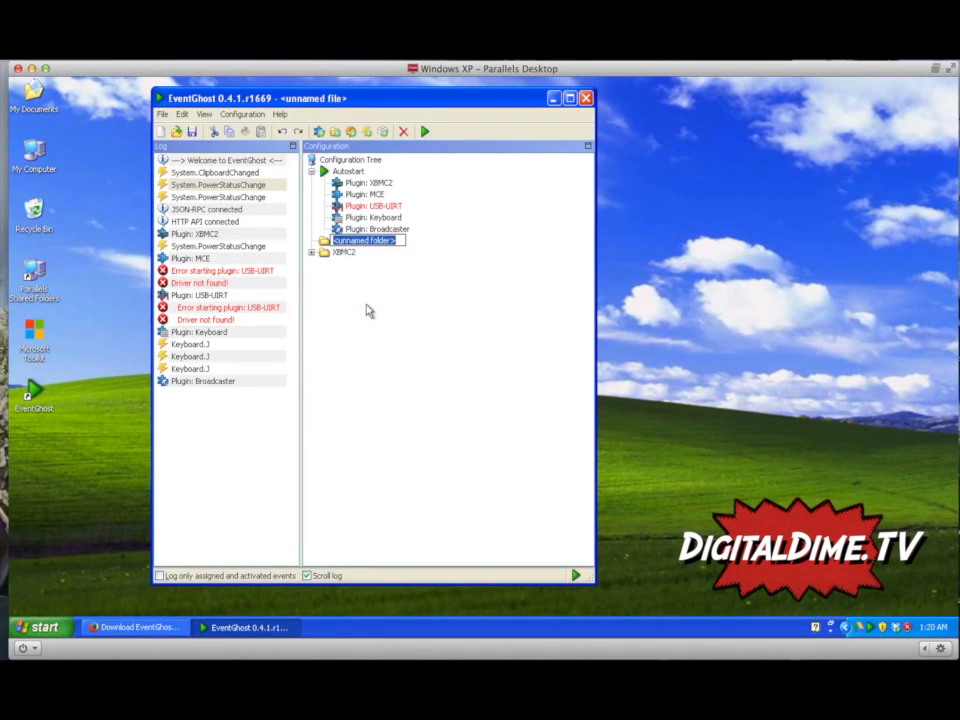
text(MCE)
key(Return)
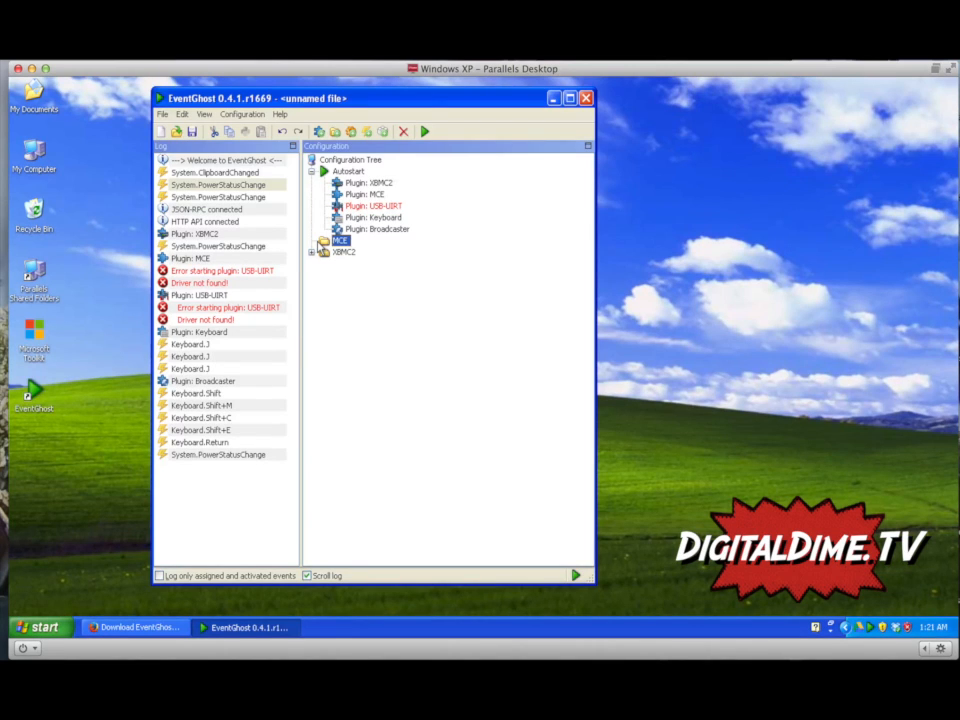
- Add a subfolder named Launchers inside the MCE folder
right_click(320, 244)
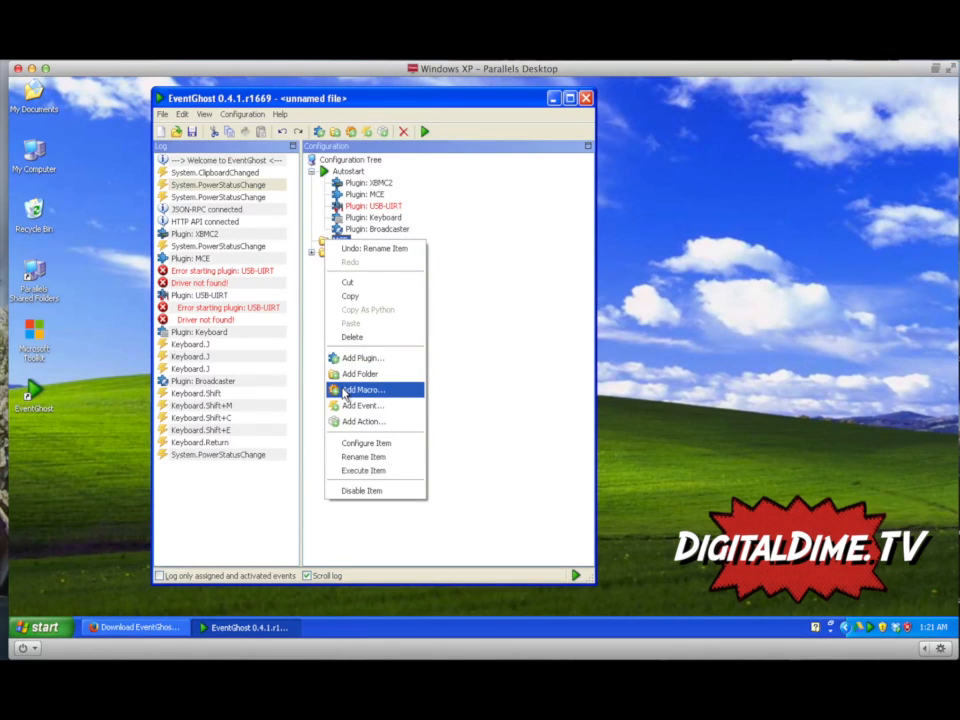
click(345, 374)
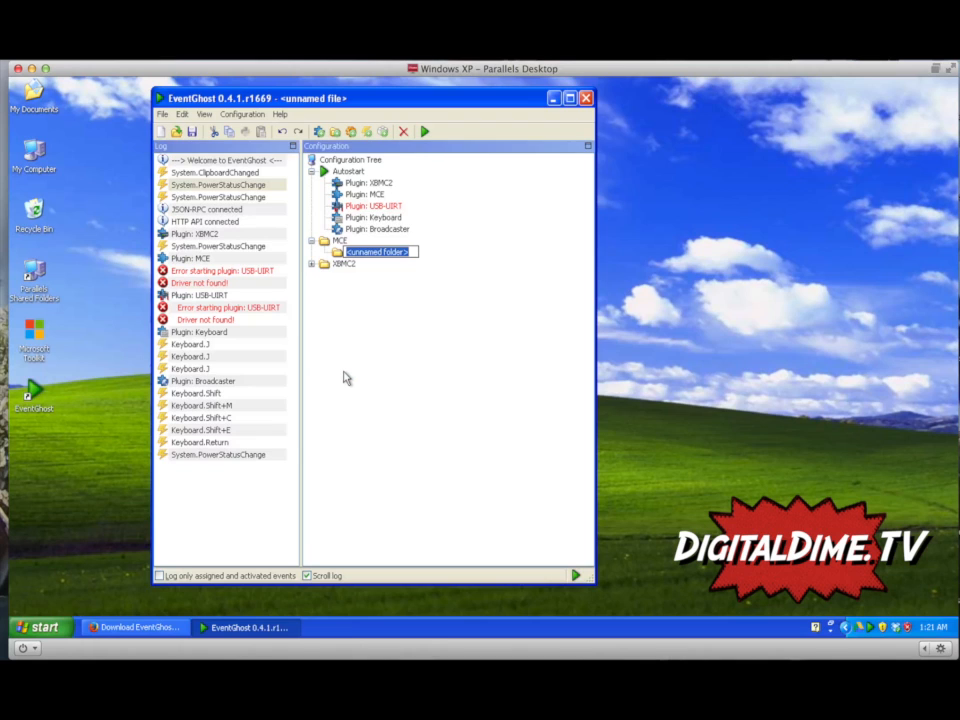
text(L)
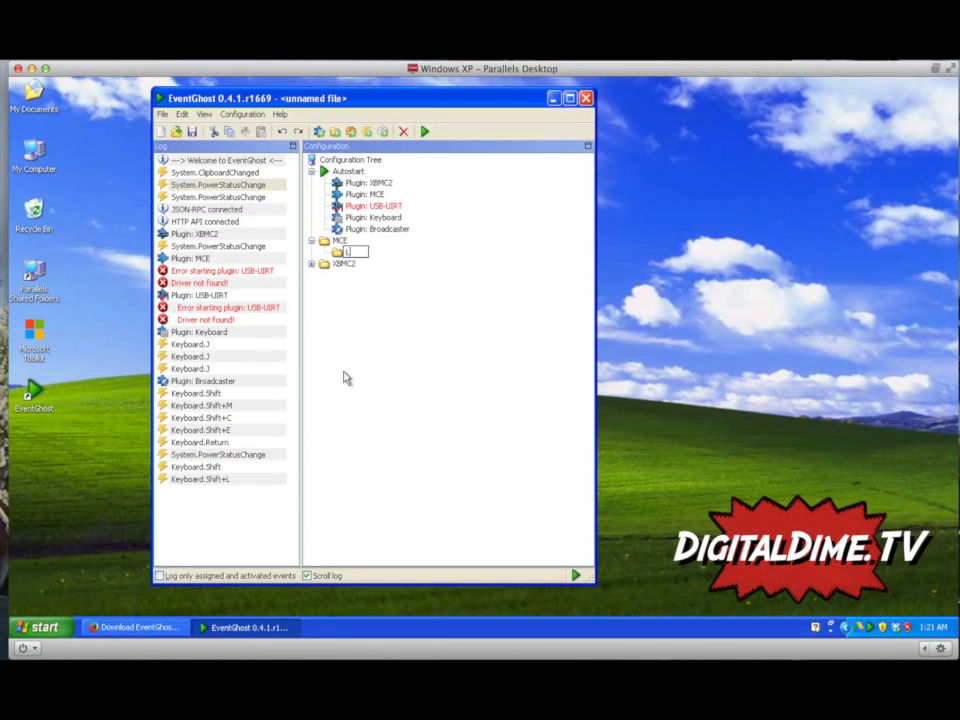
text(auncher)
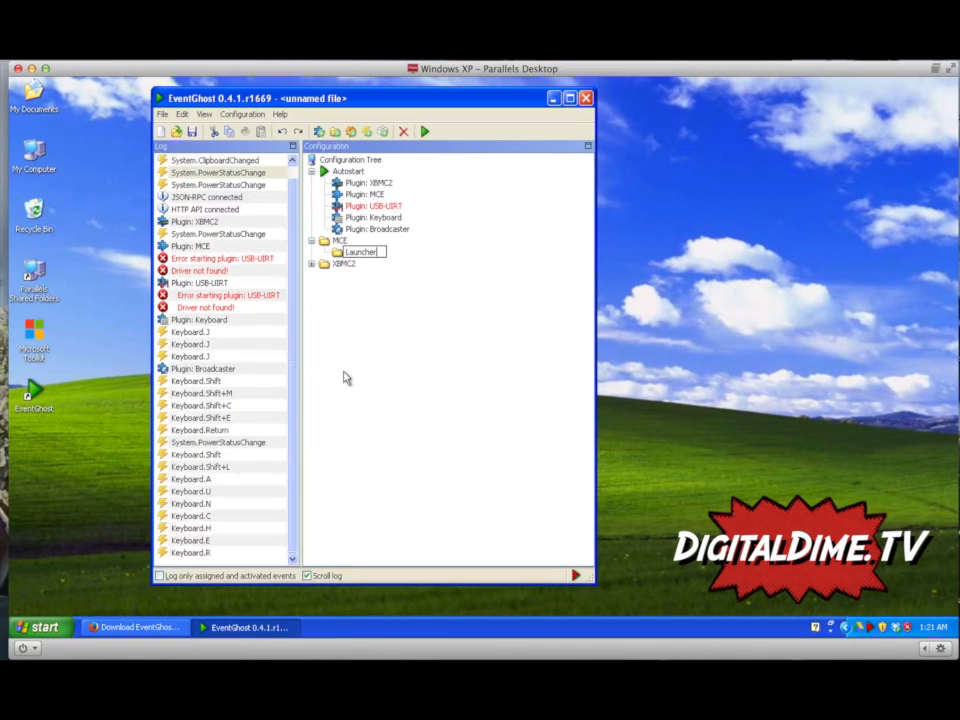
text(s)
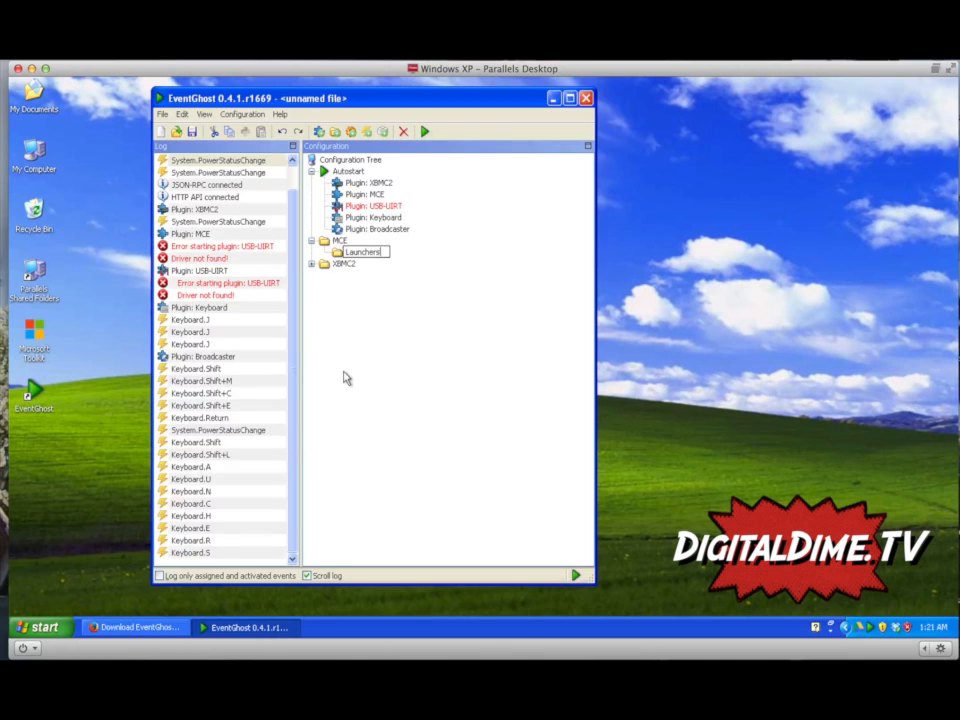
key(Return)
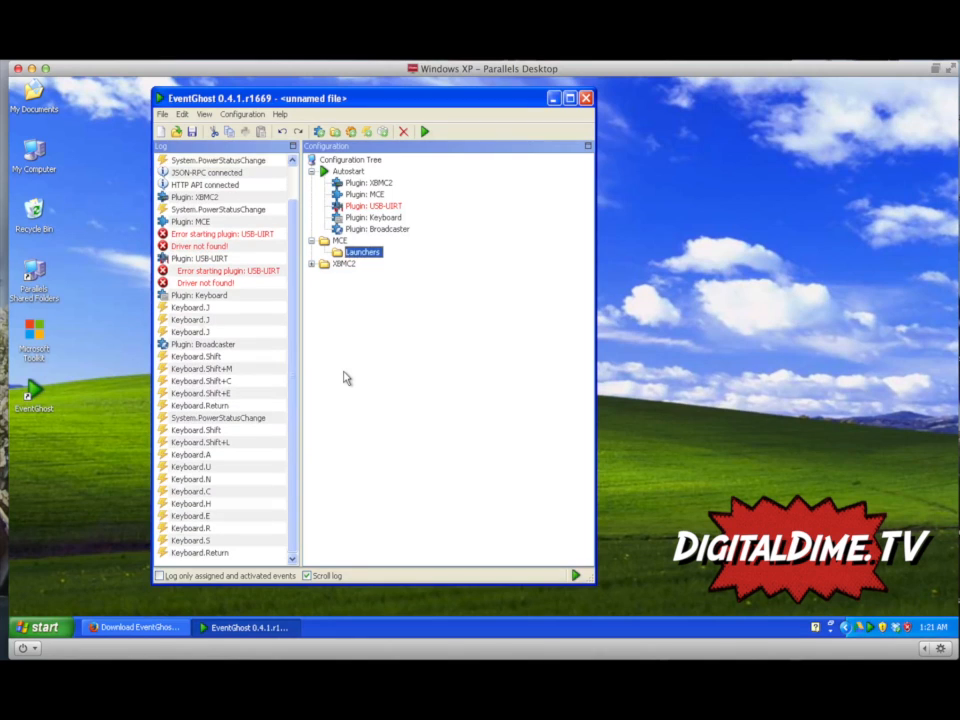
- Add a macro to the Launchers folder using the Exit action from the MCE group
right_click(355, 253)
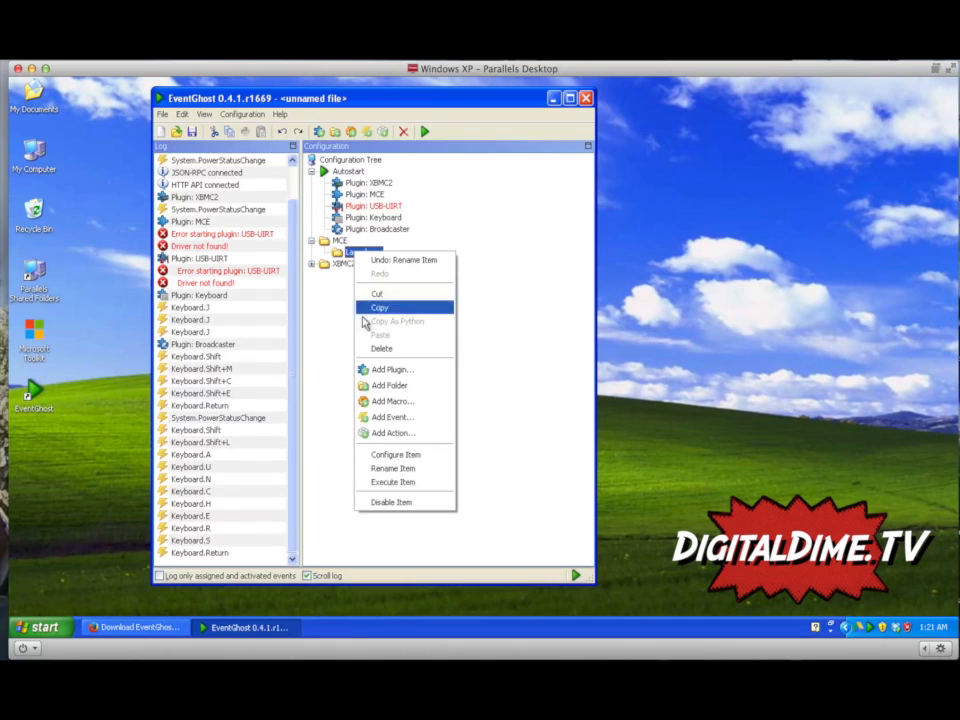
click(376, 403)
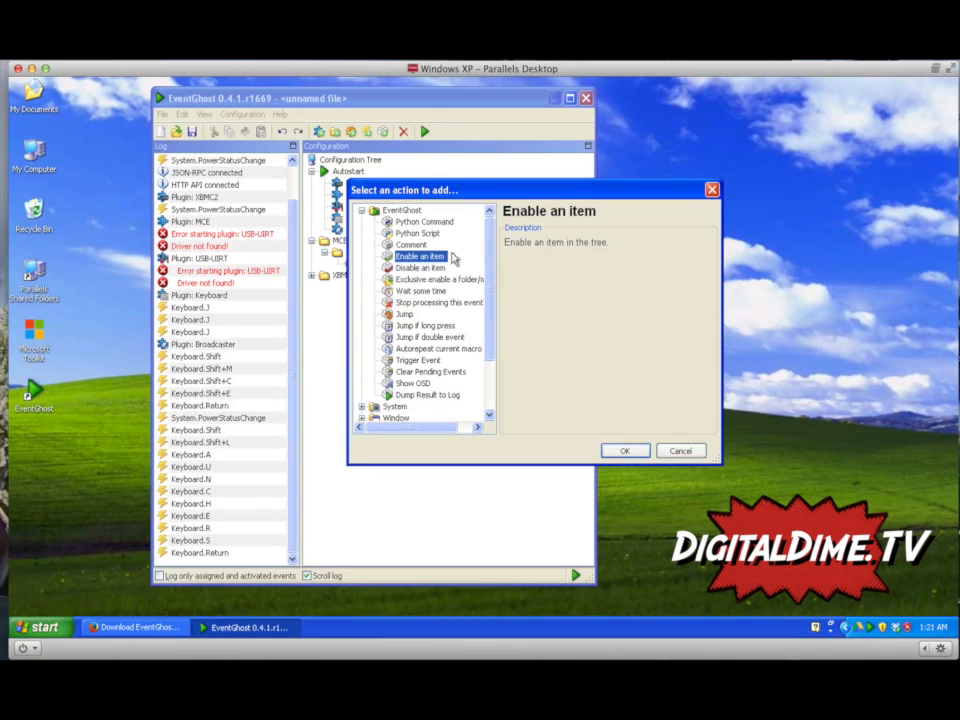
drag(487, 255, 489, 356)
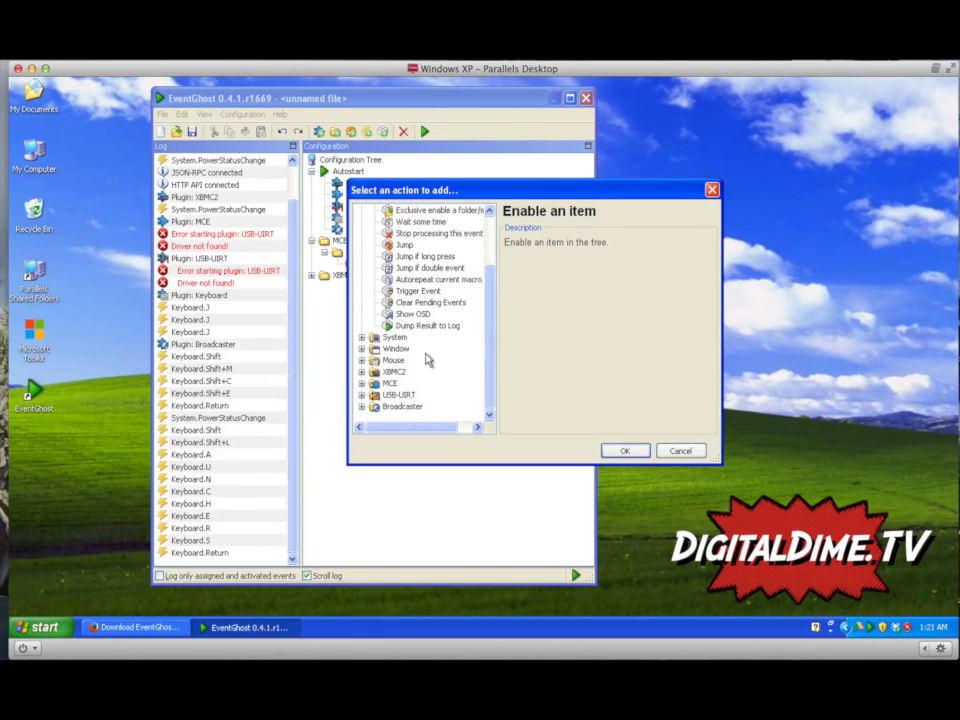
click(364, 371)
scroll(395, 287, up, 3)
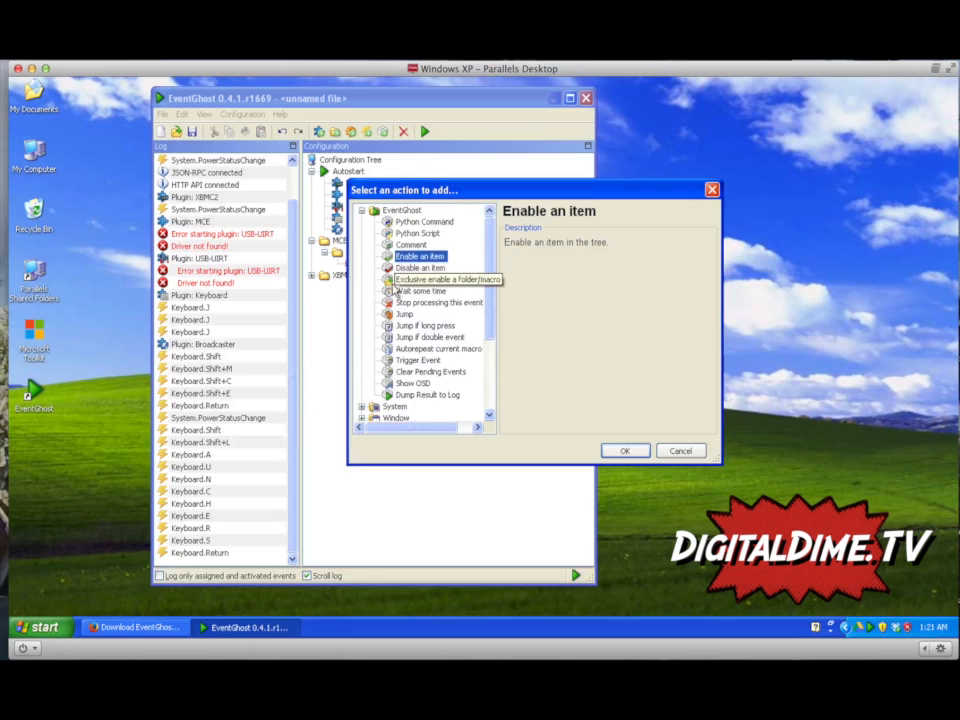
scroll(394, 303, down, 3)
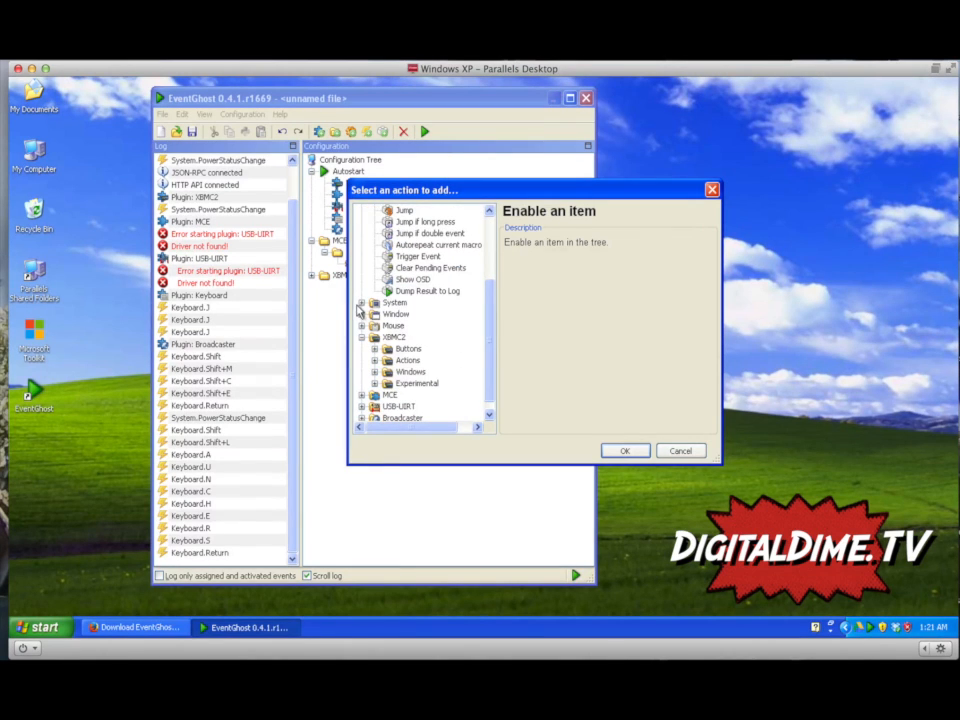
scroll(360, 312, down, 1)
click(361, 384)
scroll(383, 368, down, 5)
scroll(383, 368, down, 8)
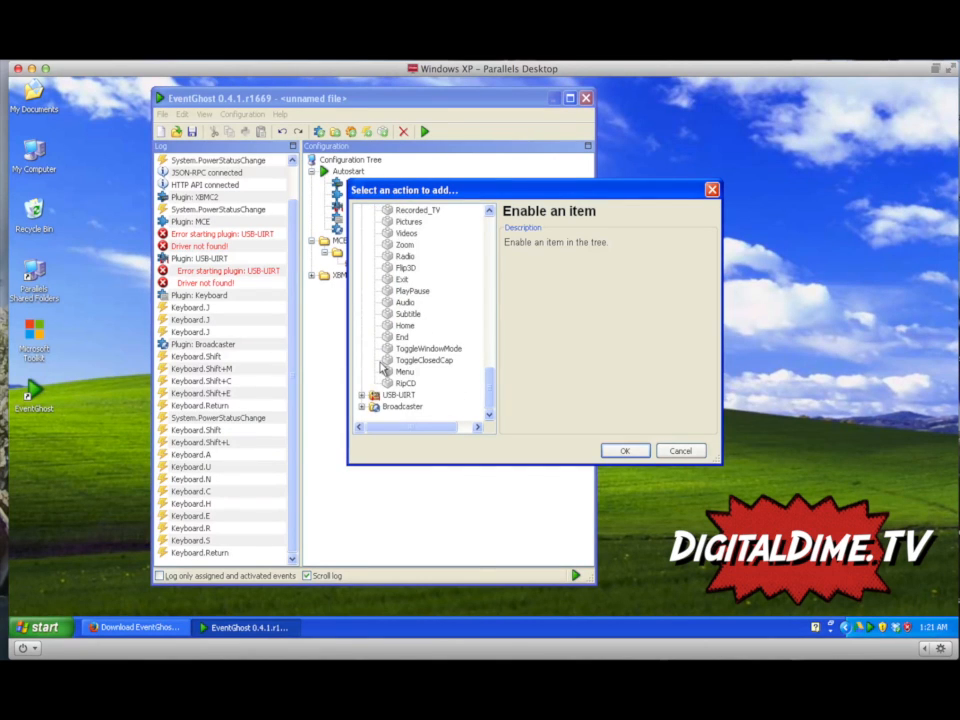
scroll(383, 368, up, 1)
scroll(383, 368, down, 1)
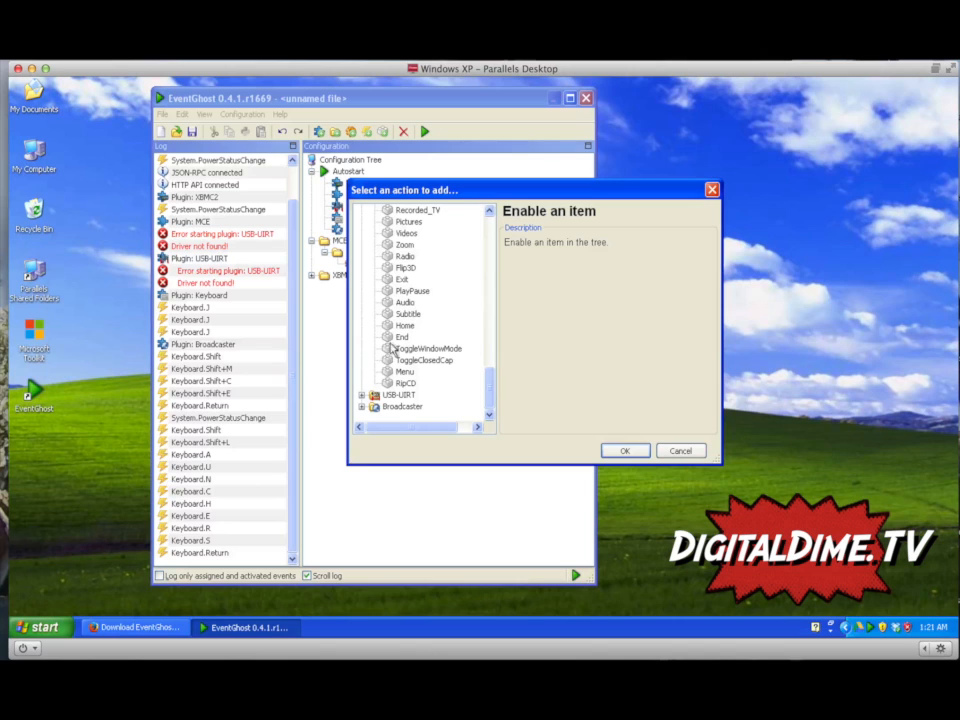
double_click(393, 281)
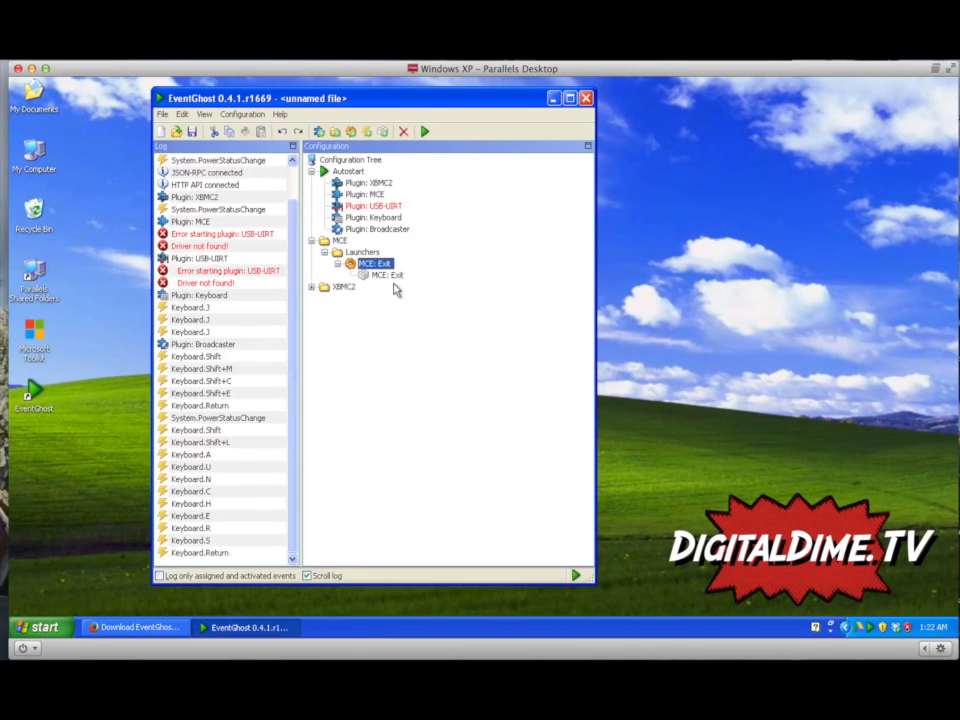
- Assign the logged Keyboard.J event to the MCE: Exit macro as its trigger
click(377, 279)
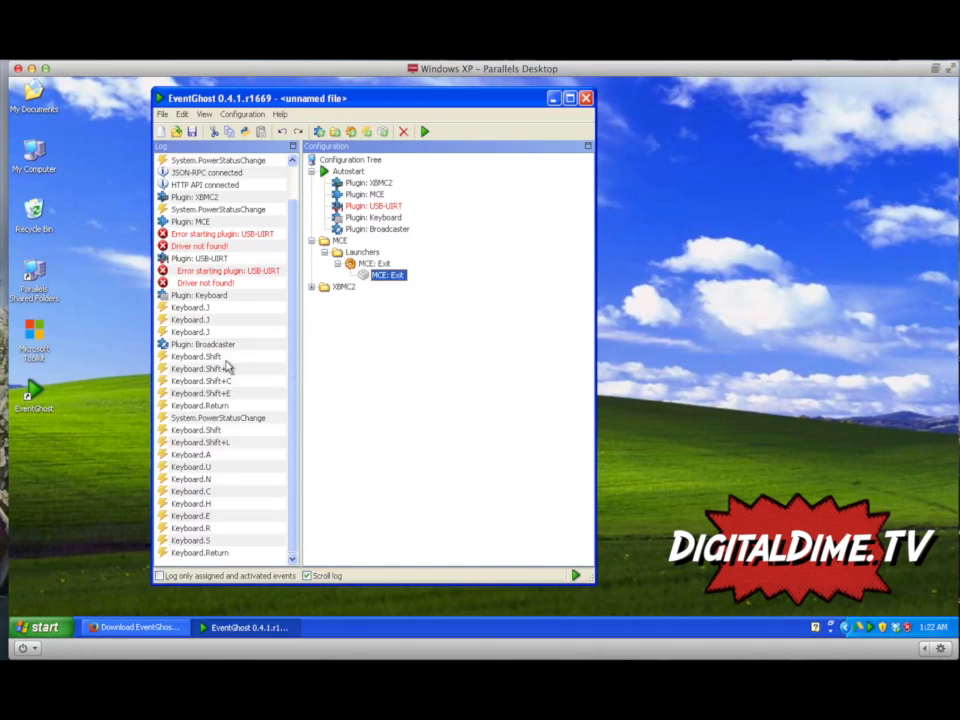
drag(200, 307, 385, 281)
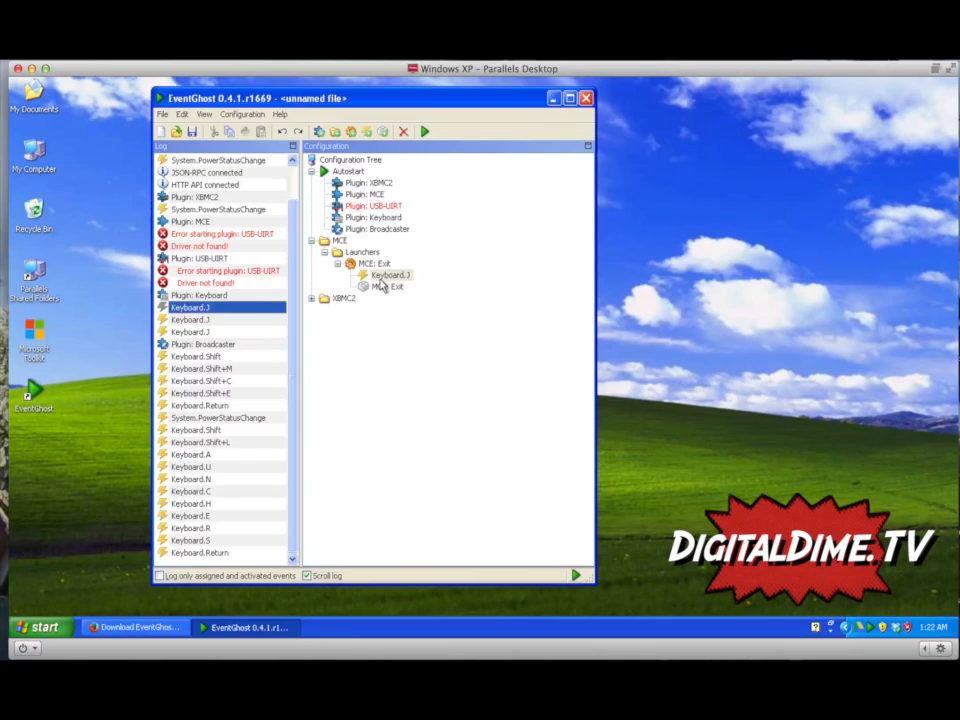
click(381, 277)
- Add a Start Application action from the System group after the MCE: Exit action in the macro
click(381, 289)
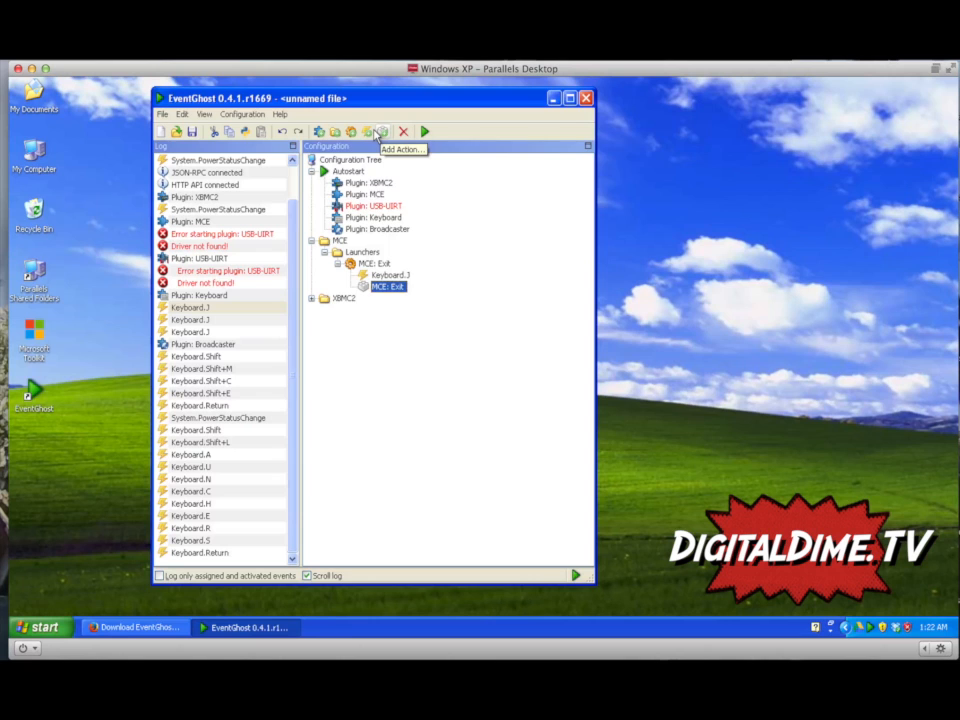
click(381, 131)
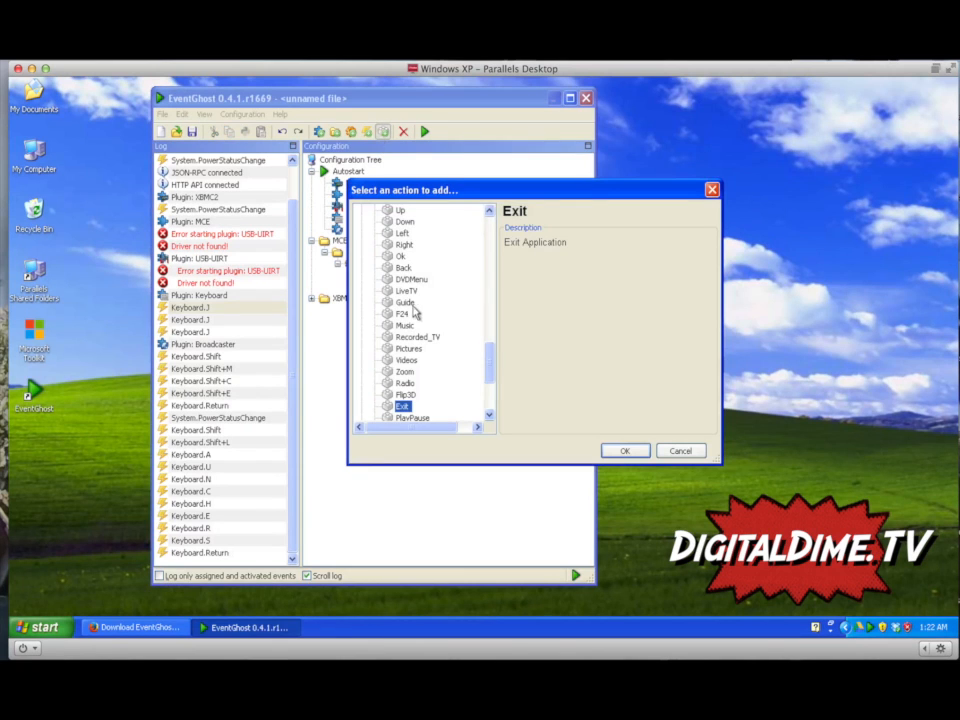
drag(484, 373, 476, 279)
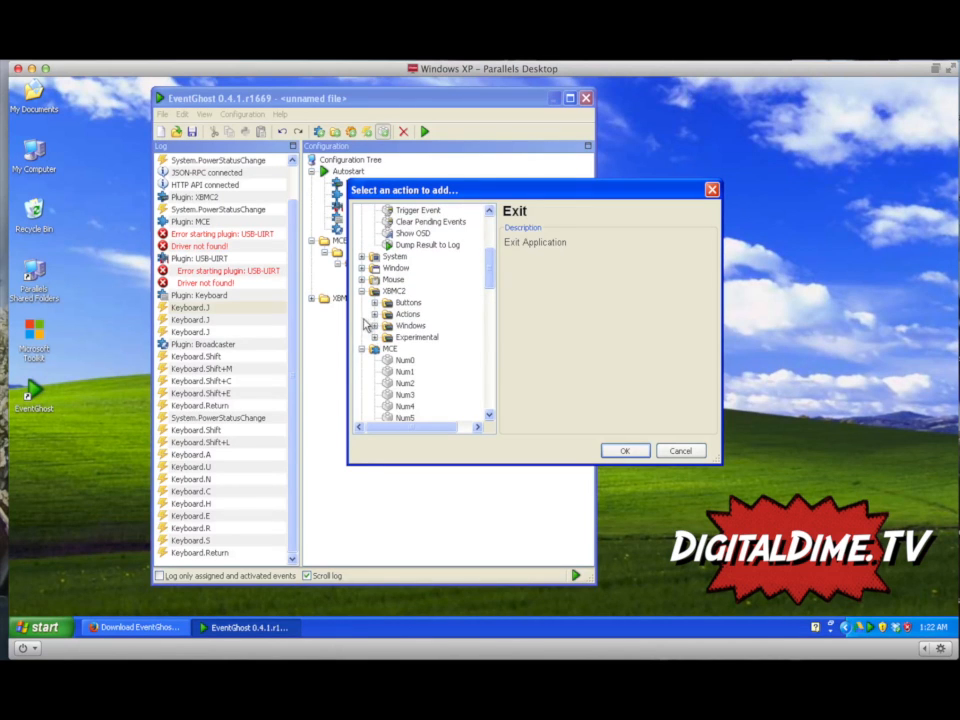
click(362, 350)
scroll(364, 345, up, 3)
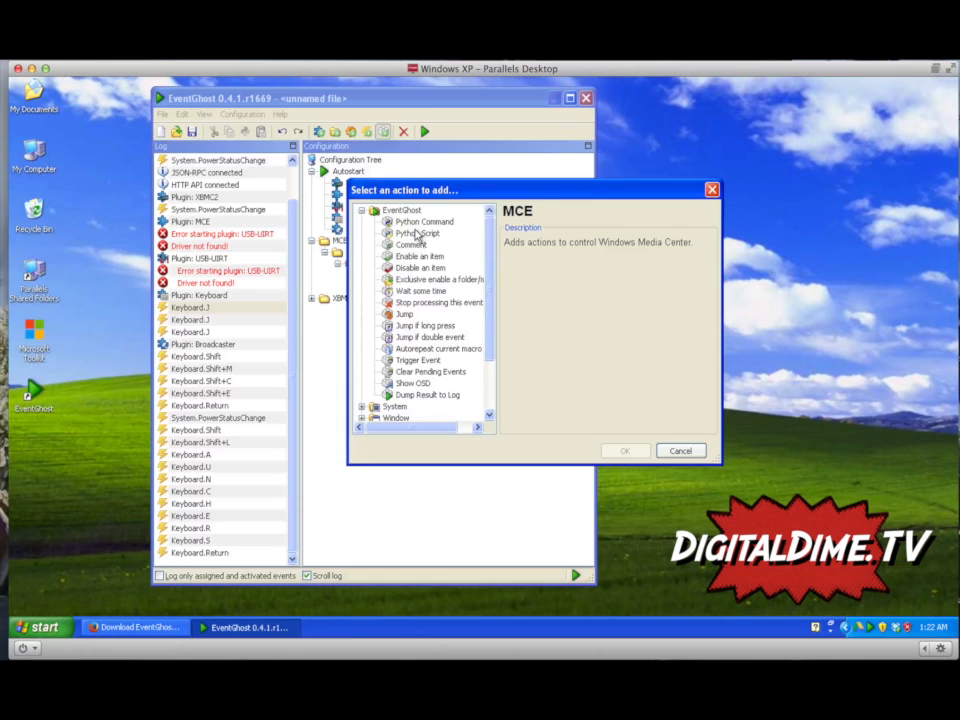
click(361, 210)
click(361, 222)
click(405, 233)
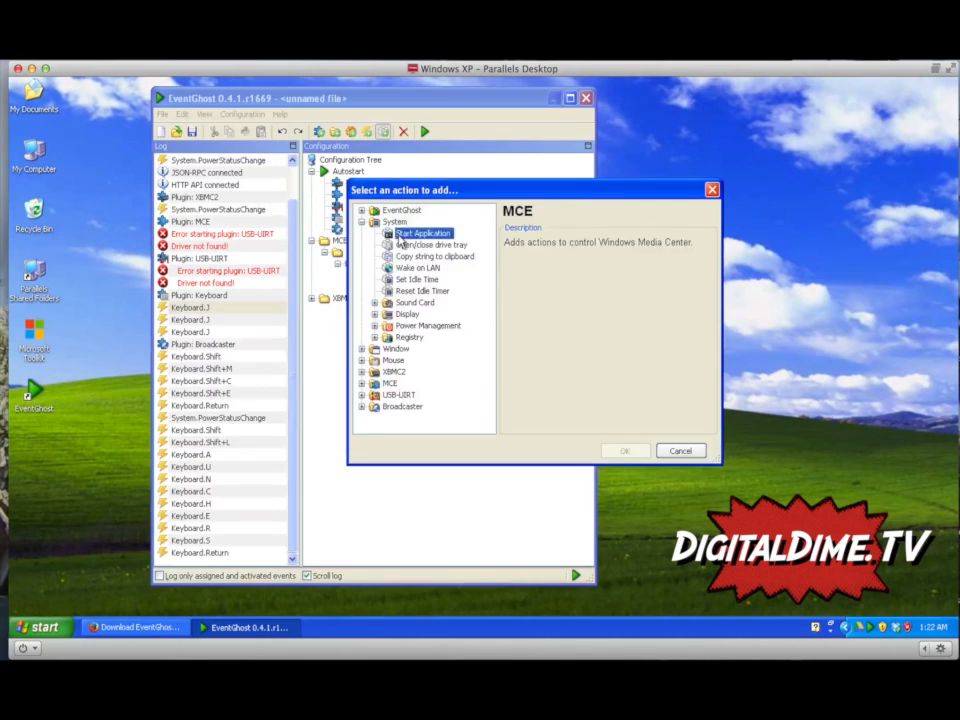
double_click(401, 236)
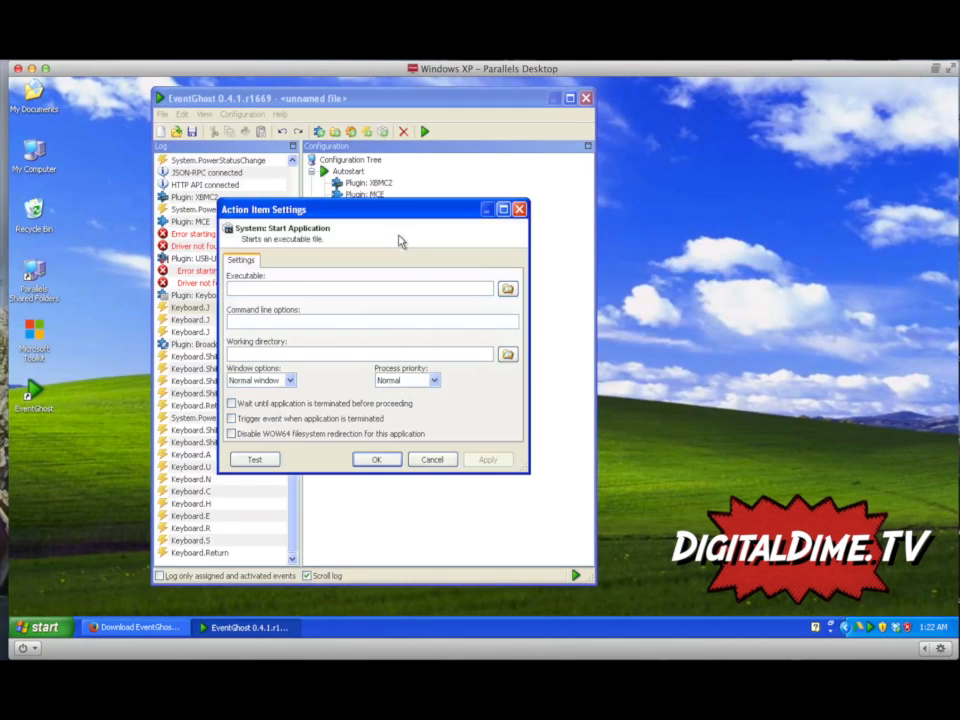
- Set the executable of the Start Application action to notepad.exe
click(507, 290)
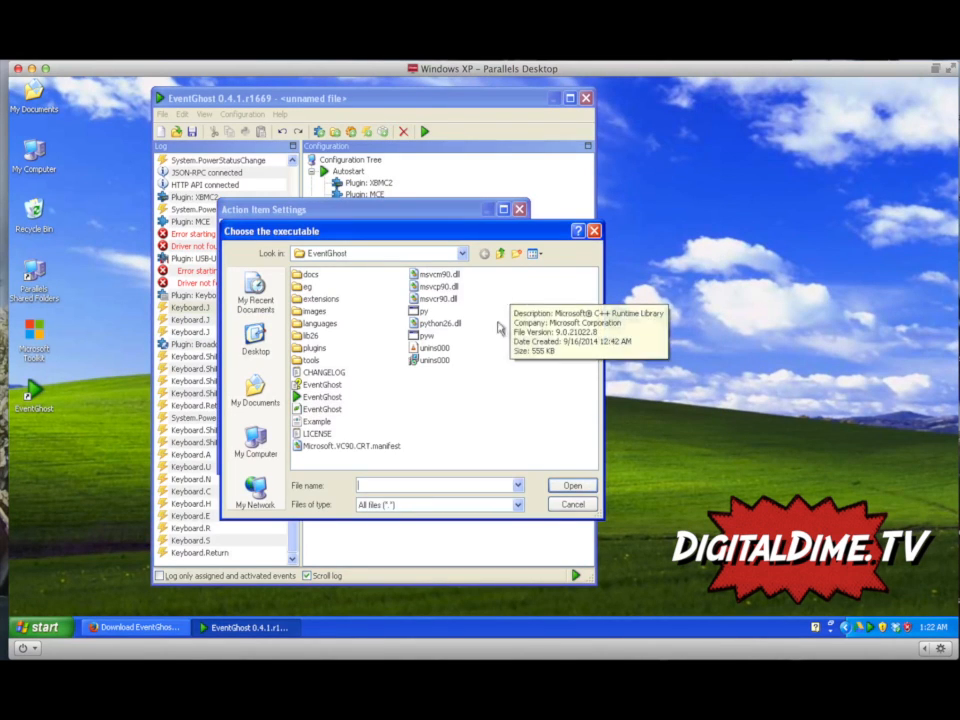
click(572, 504)
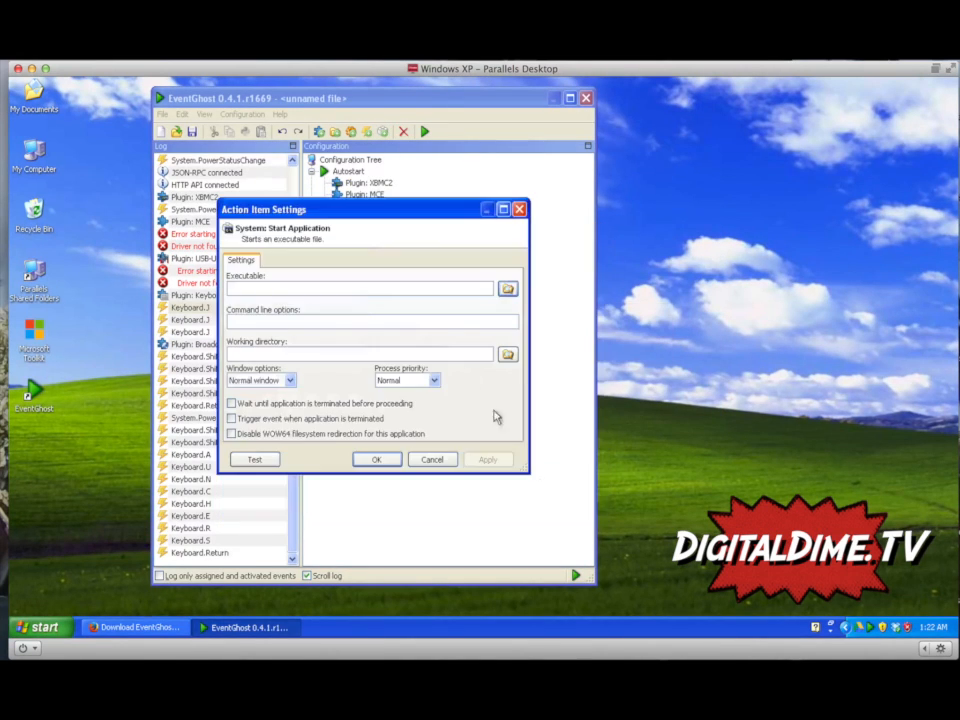
click(360, 287)
text(n)
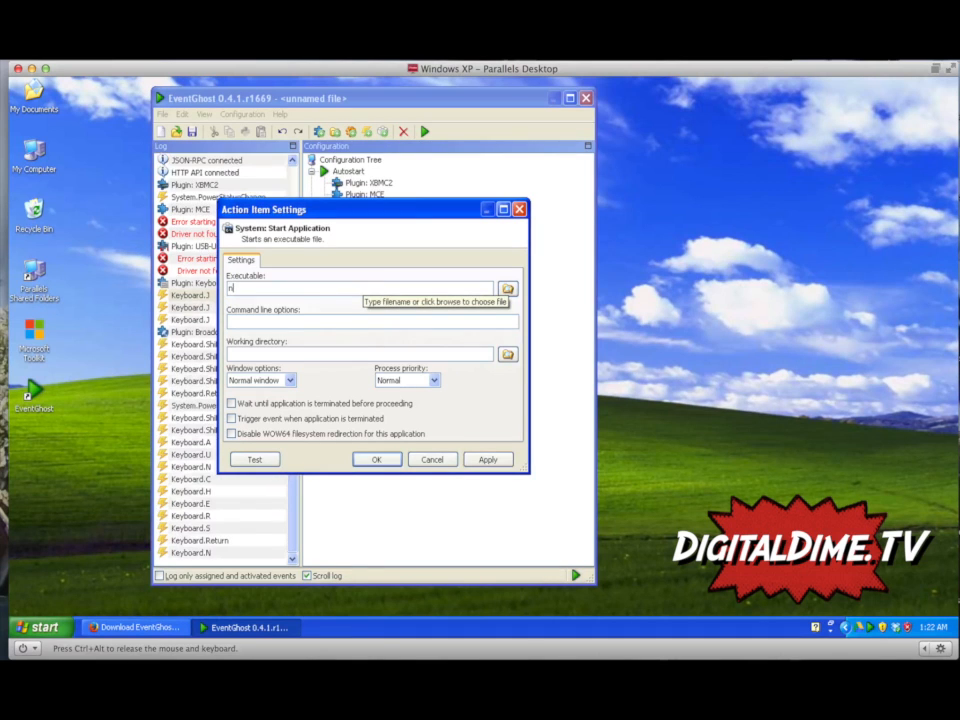
text(ote)
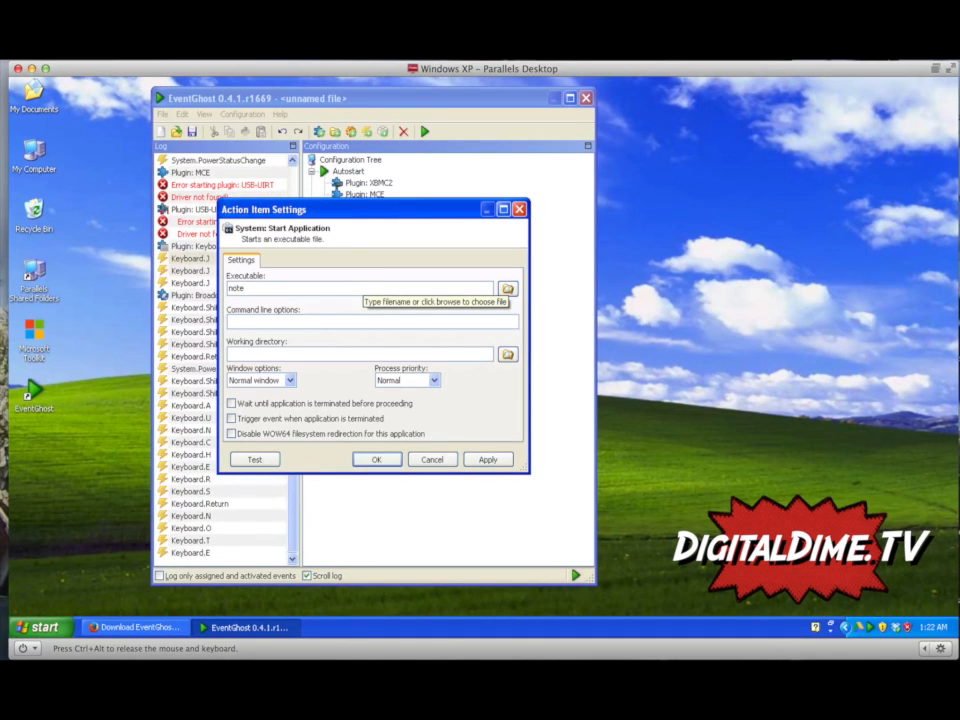
text(pad.exe)
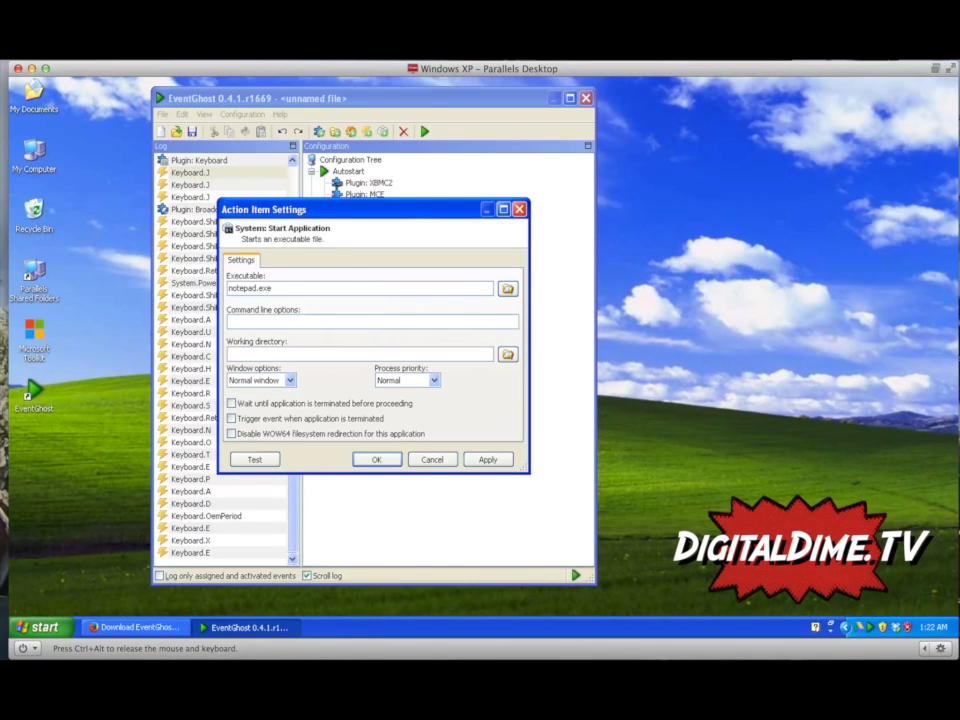
- Test the Start Application action, close the launched Notepad window and accept the action settings
click(252, 458)
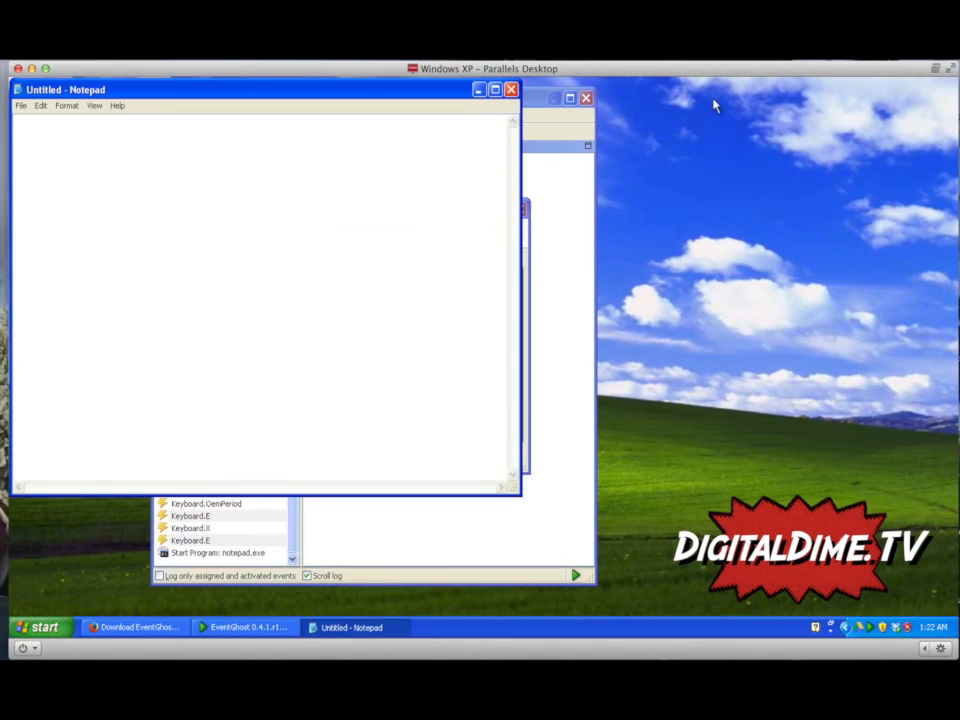
click(511, 89)
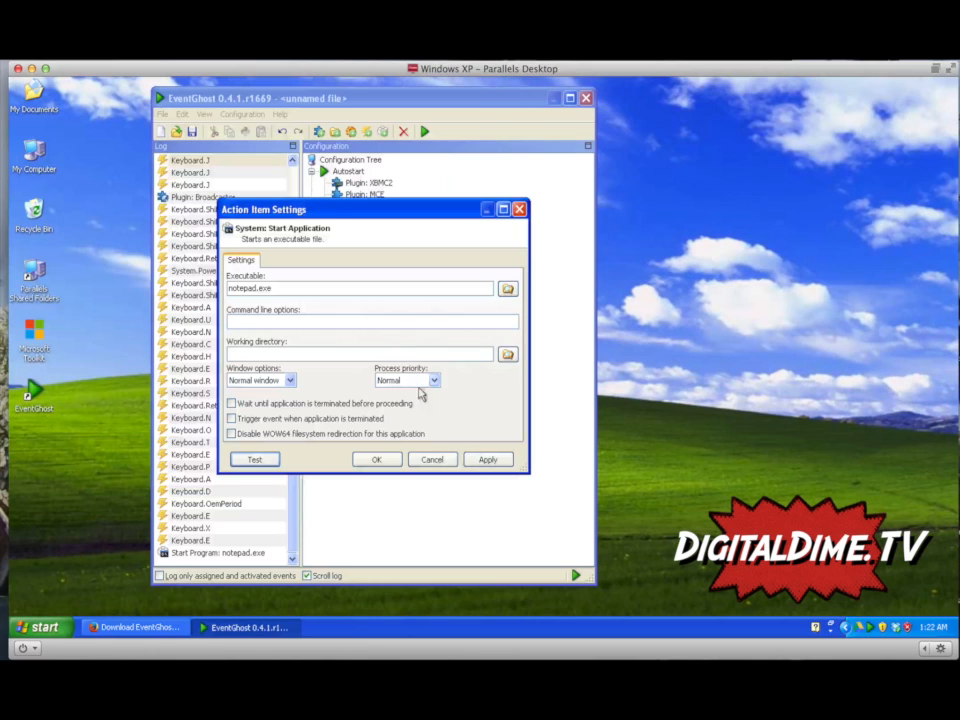
click(376, 460)
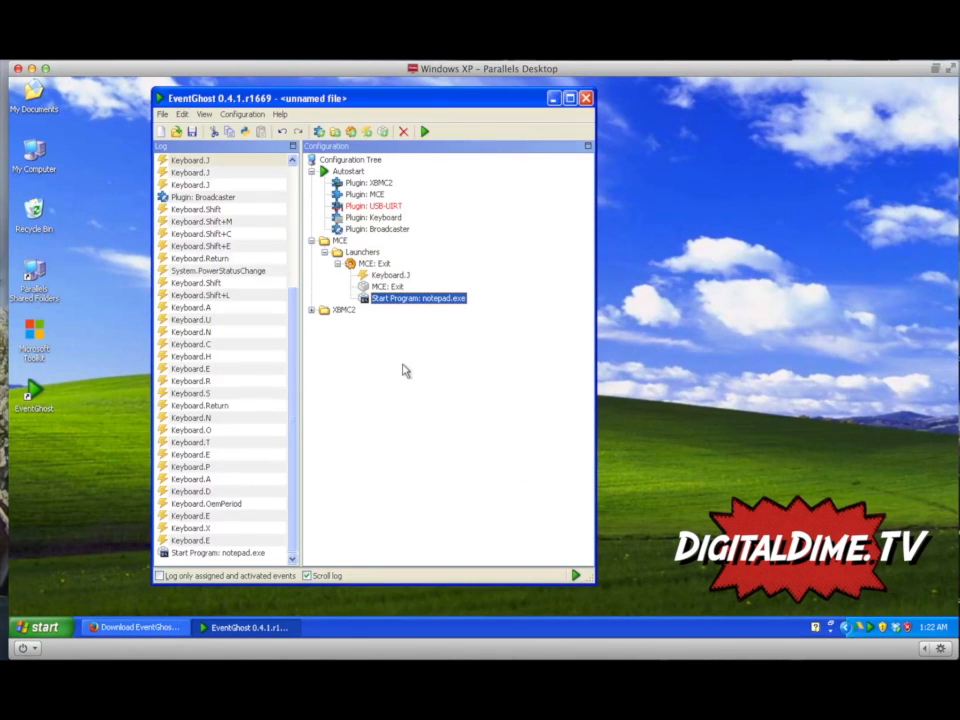
click(392, 287)
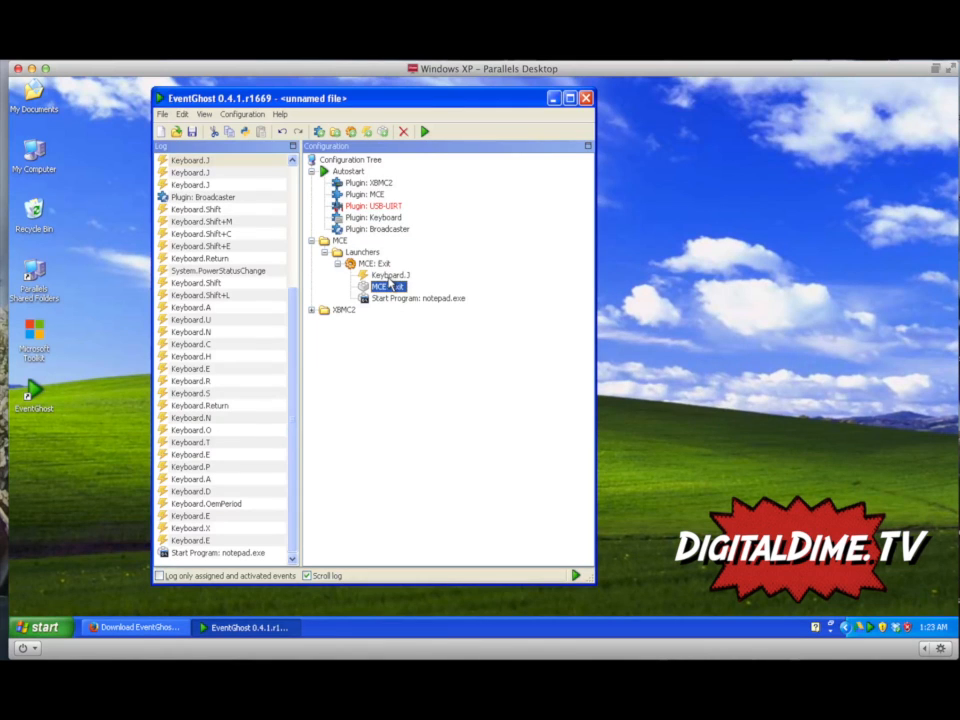
drag(389, 284, 361, 257)
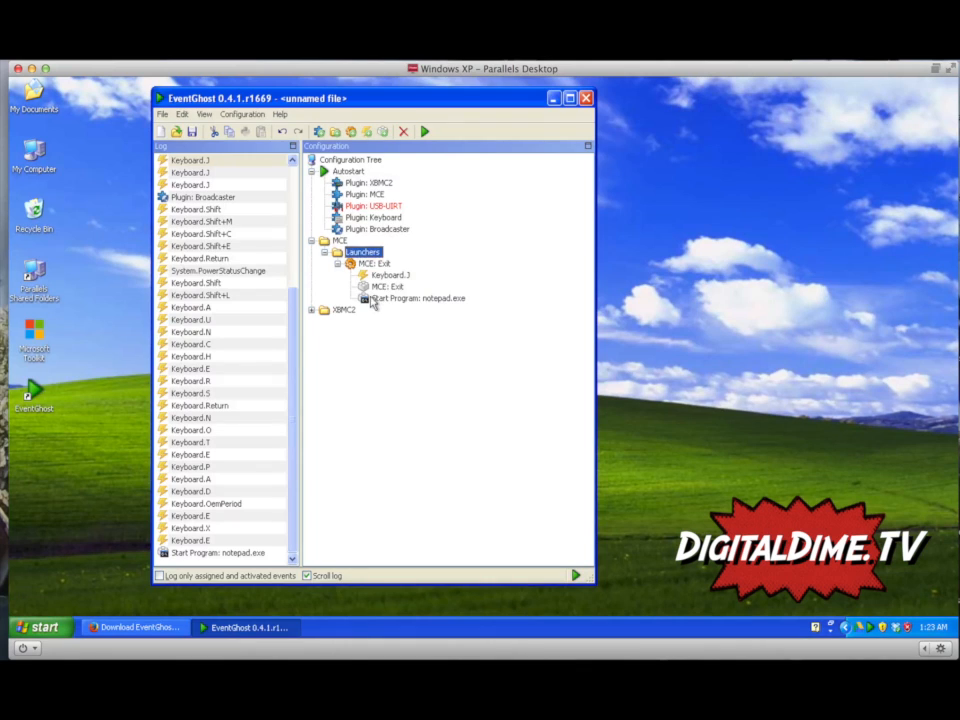
- Add an Enable an item action from the EventGhost group after the notepad.exe action, targeting the XBMC2 folder
click(372, 298)
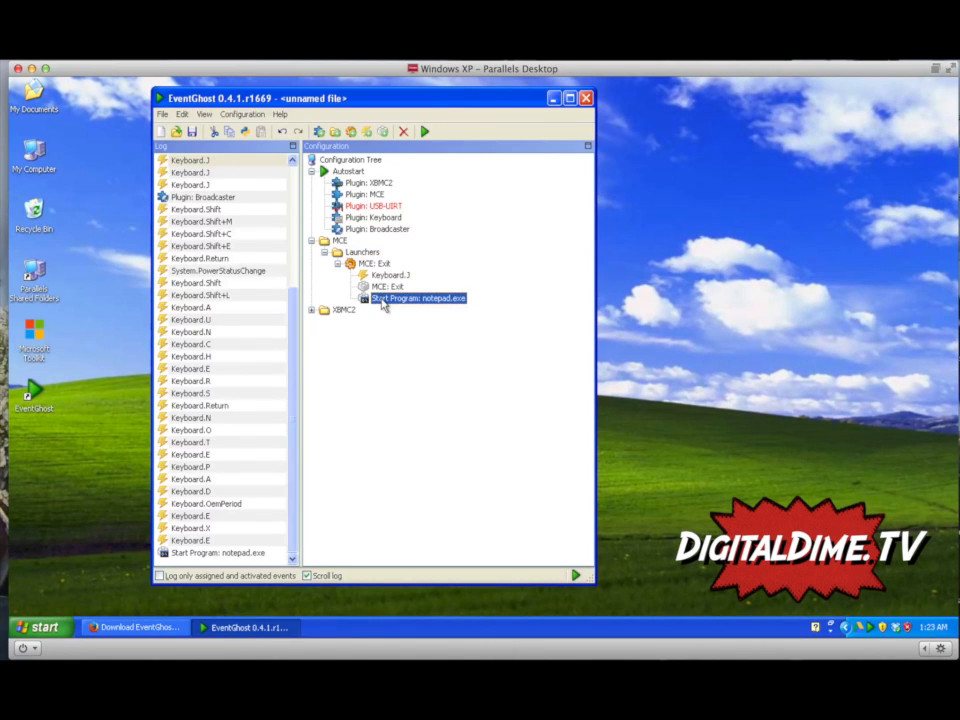
right_click(384, 304)
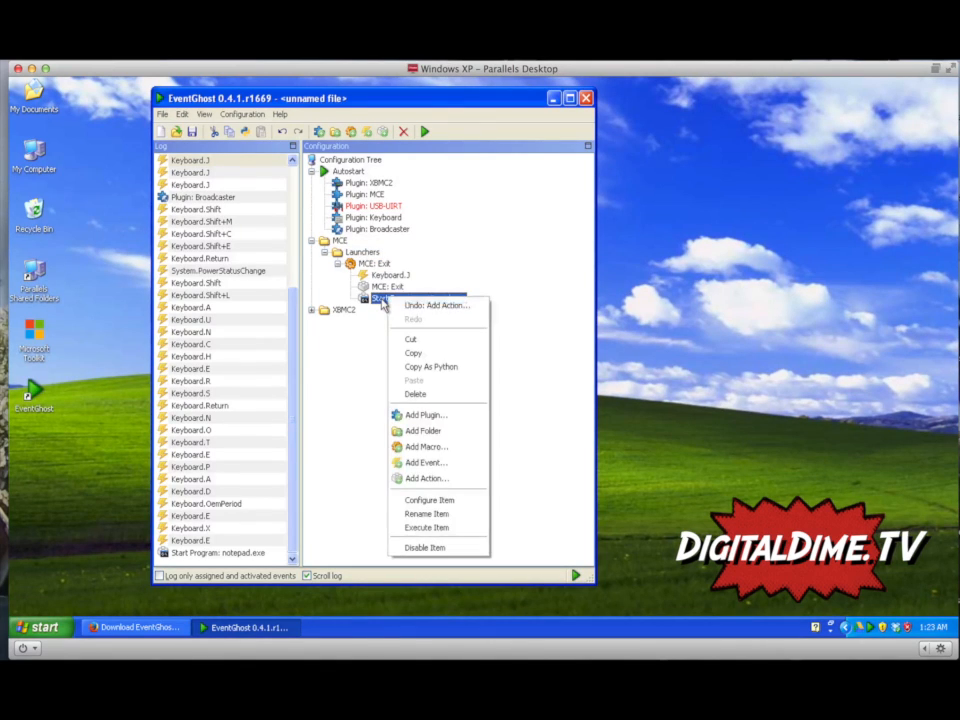
click(412, 478)
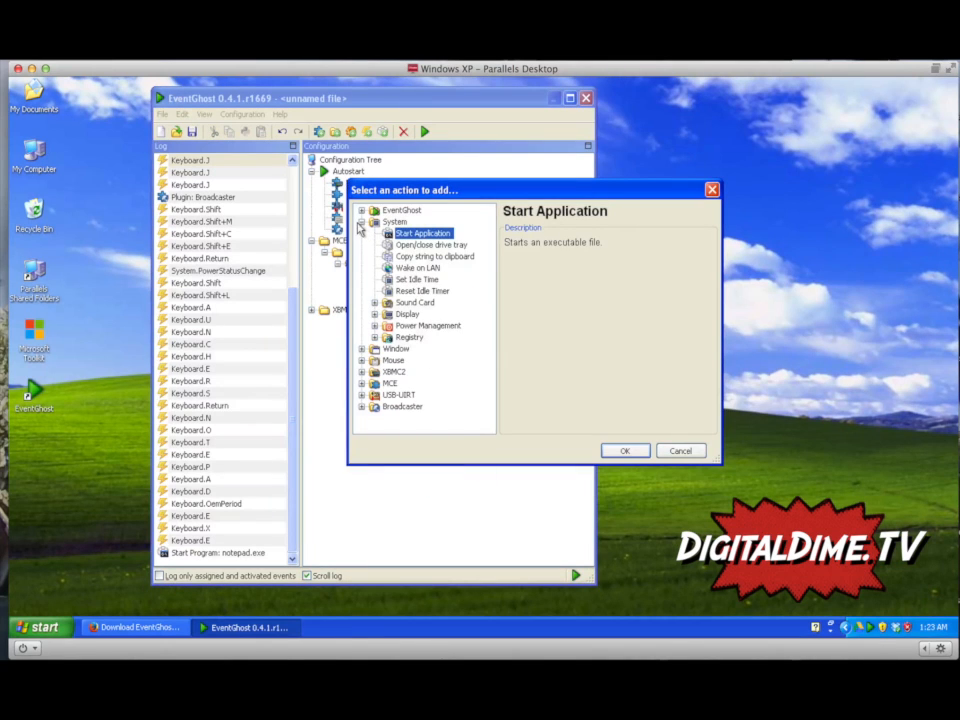
click(362, 222)
click(362, 211)
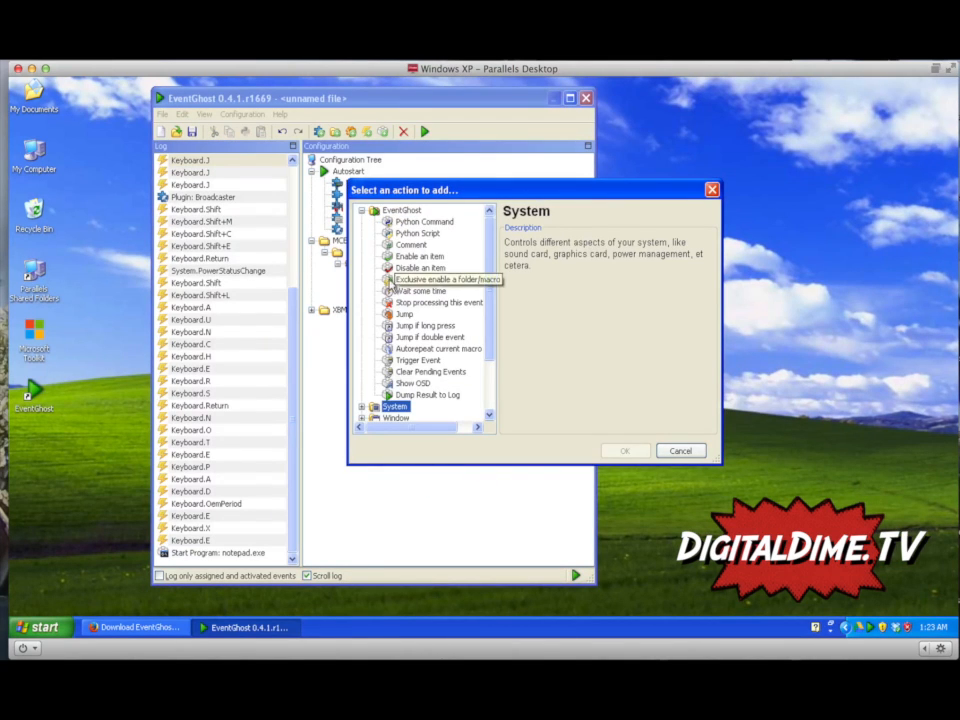
double_click(395, 258)
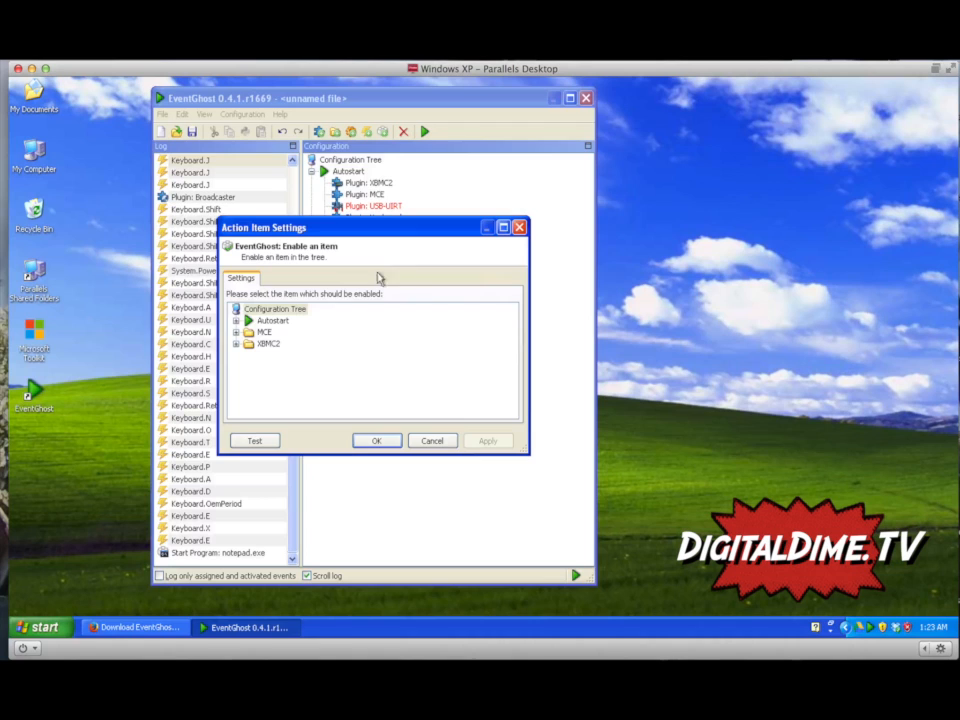
click(265, 345)
click(362, 440)
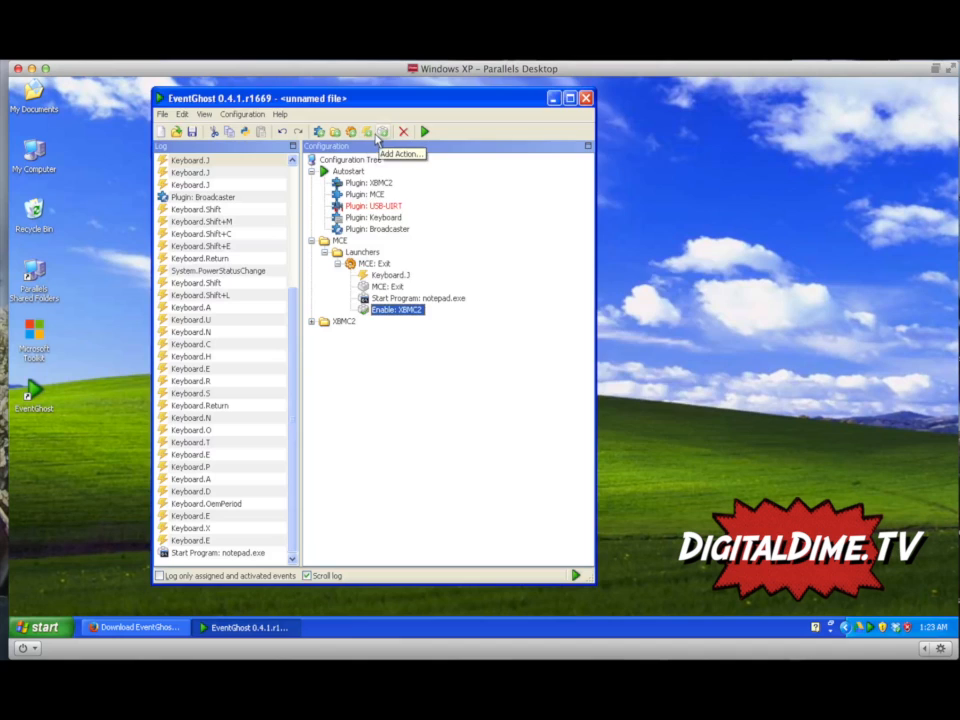
- Add a Disable an item action to the end of the macro, targeting the MCE folder
click(383, 131)
double_click(394, 271)
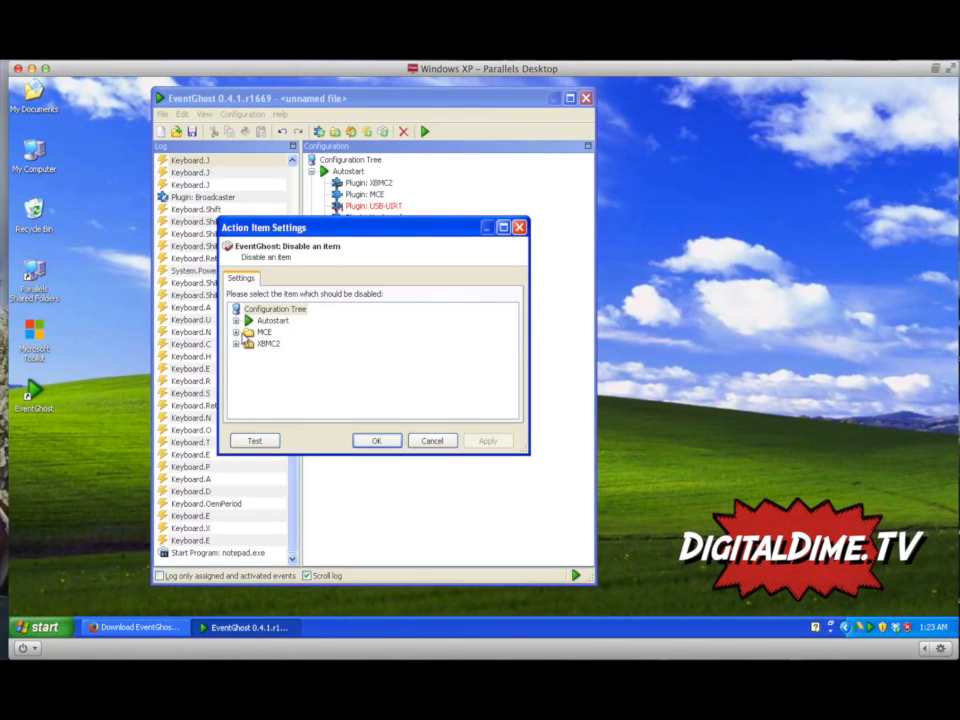
click(263, 332)
click(366, 440)
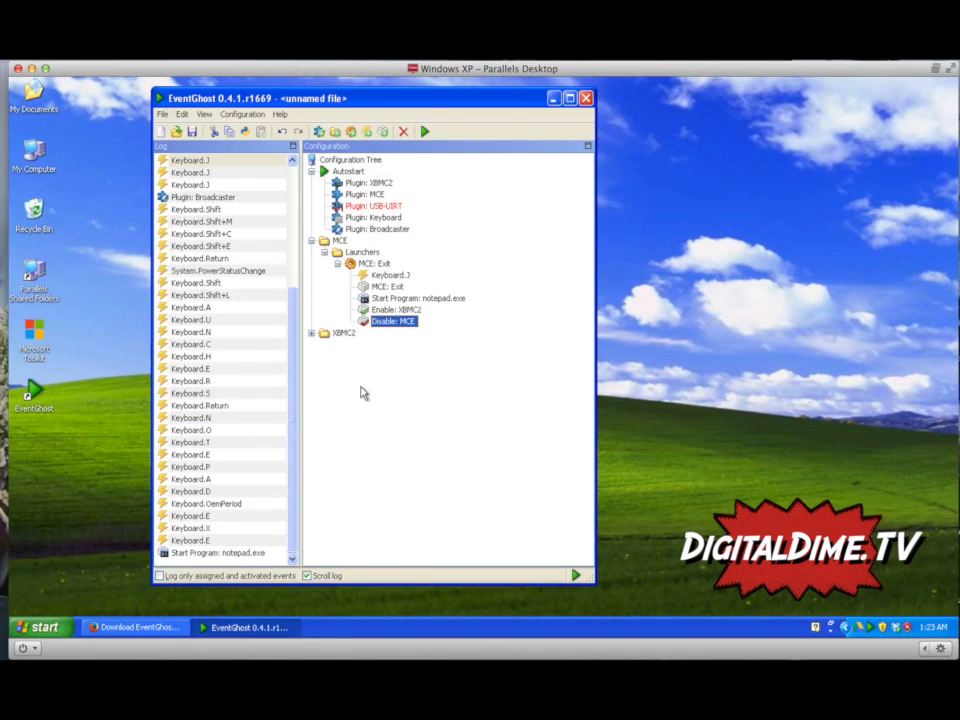
- Fire the Keyboard.J event to run the macro and close the Notepad window it launches
key(j)
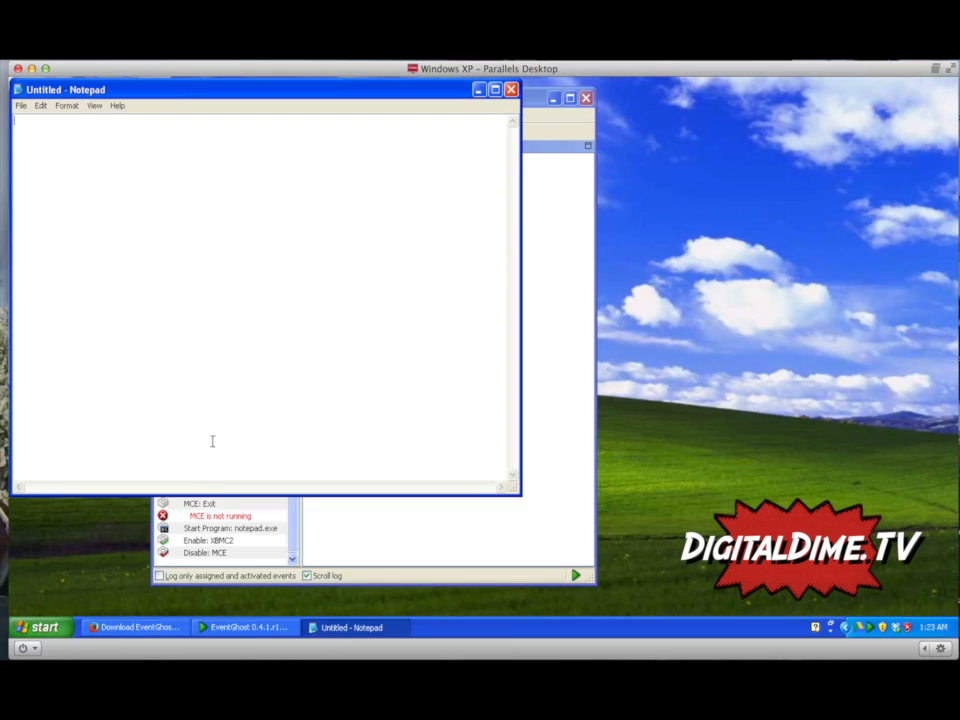
click(510, 90)
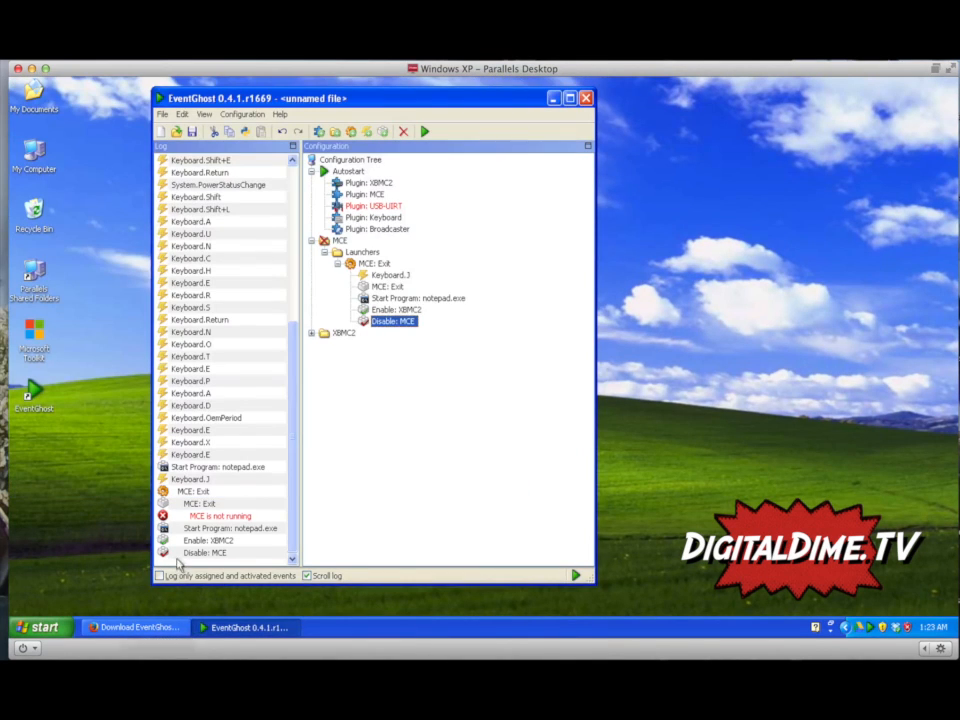
- Examine the log entries from the macro run and compare them with the MCE and XBMC2 folders in the configuration tree
click(197, 514)
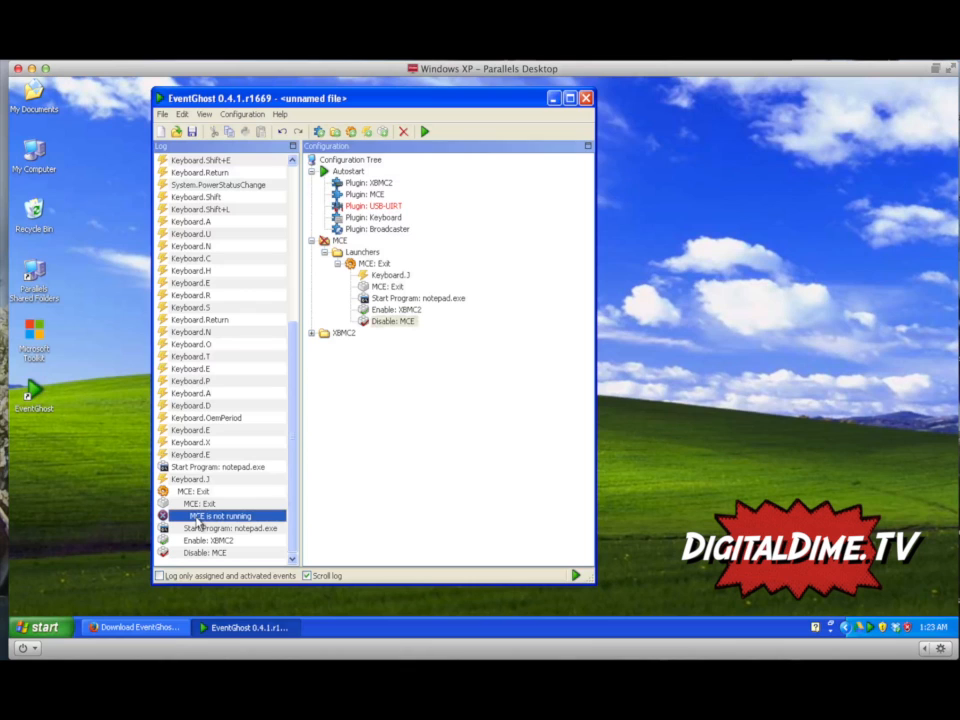
click(196, 504)
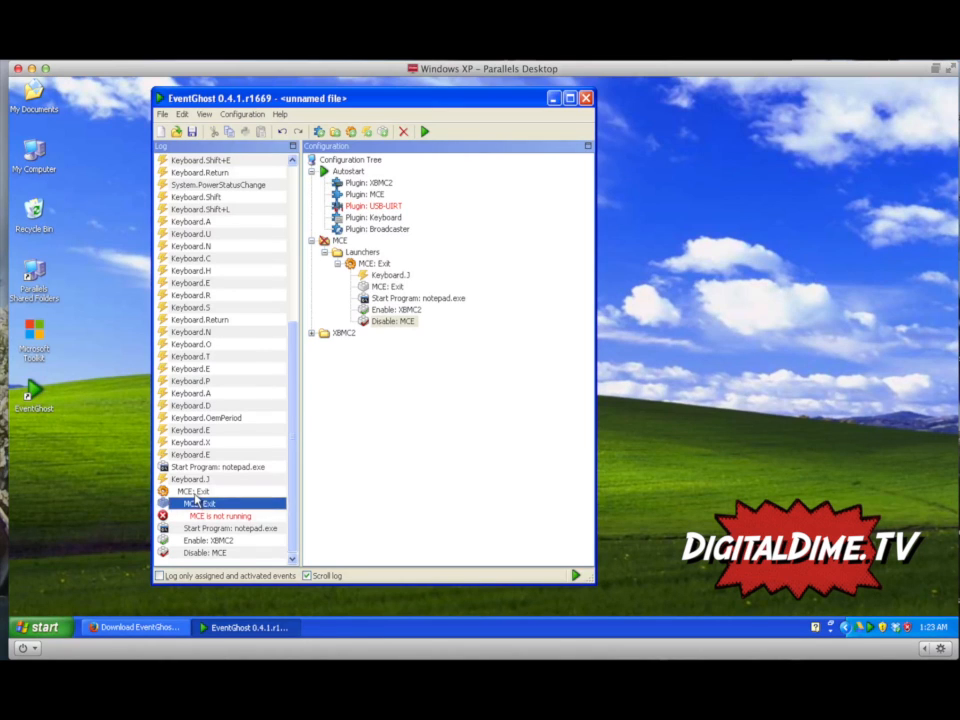
click(197, 491)
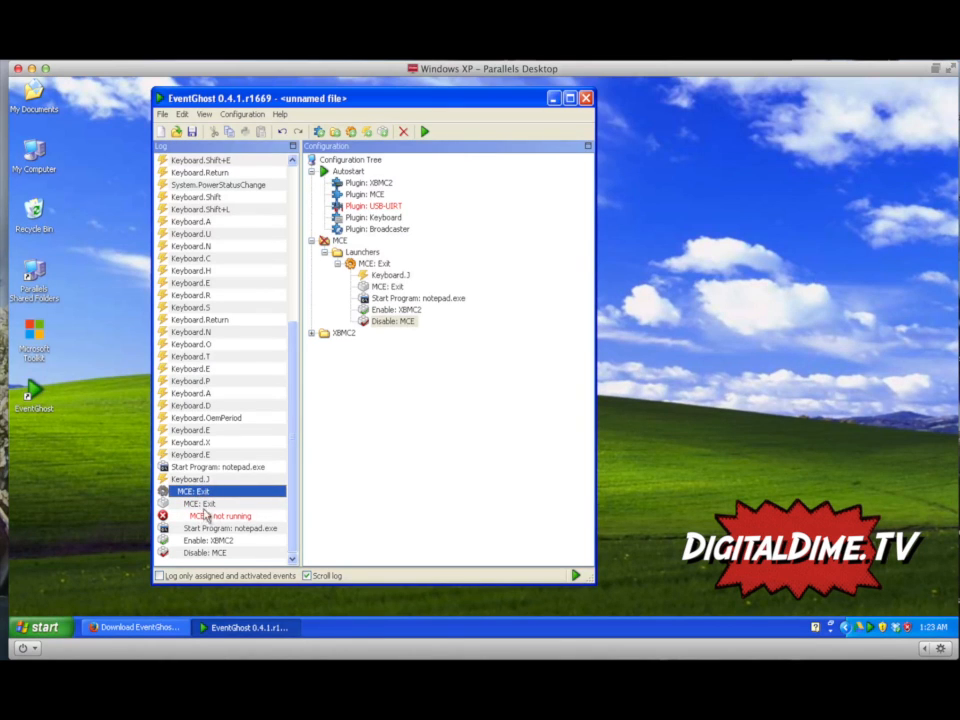
click(207, 541)
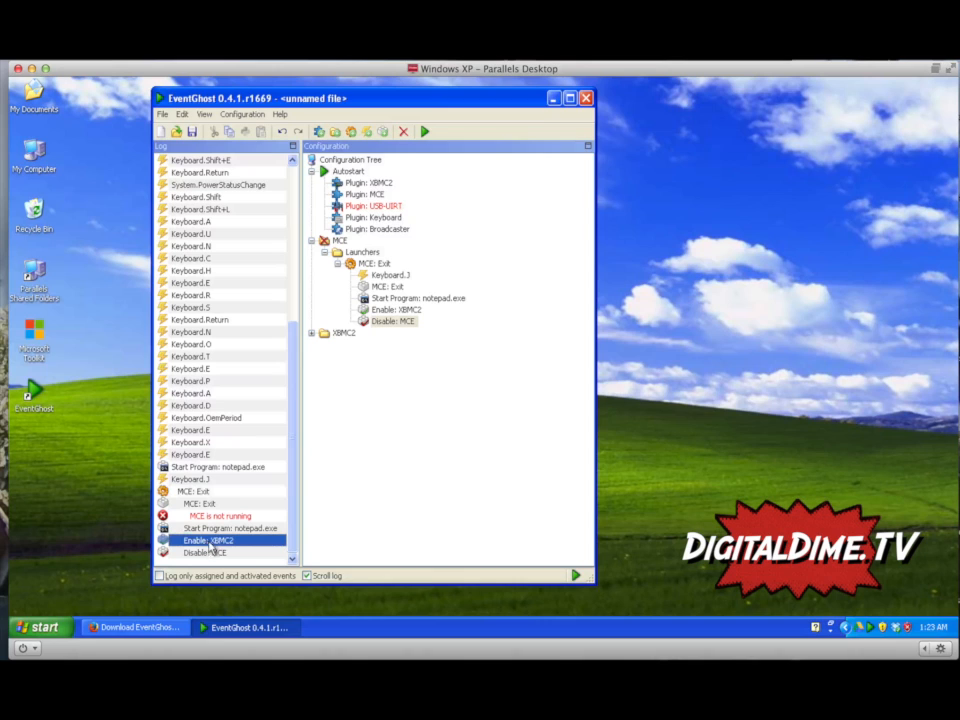
click(322, 334)
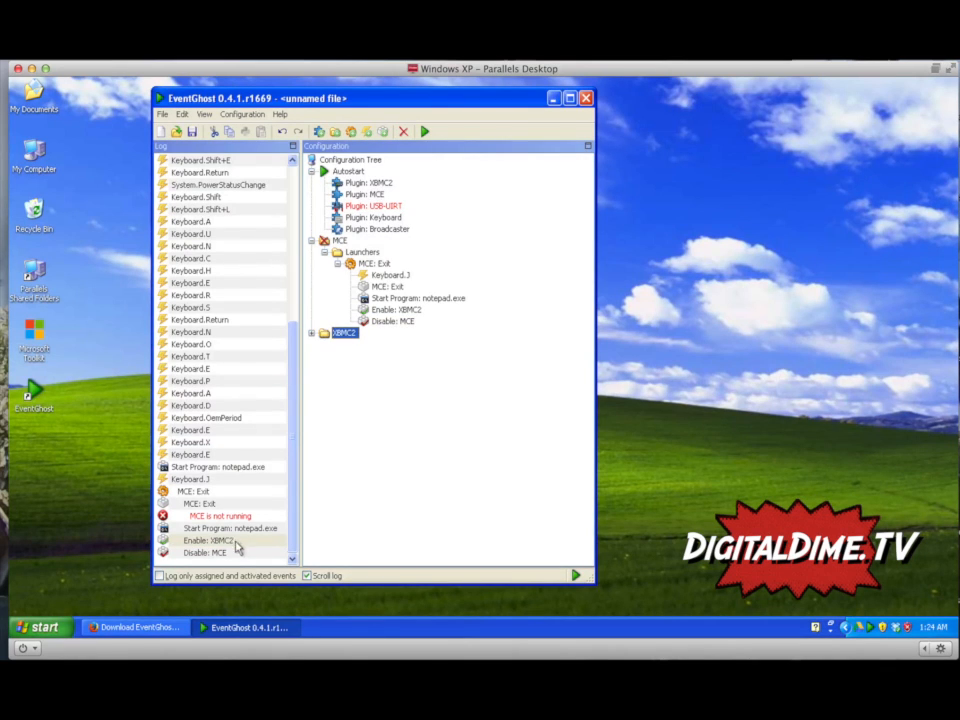
click(235, 553)
click(320, 243)
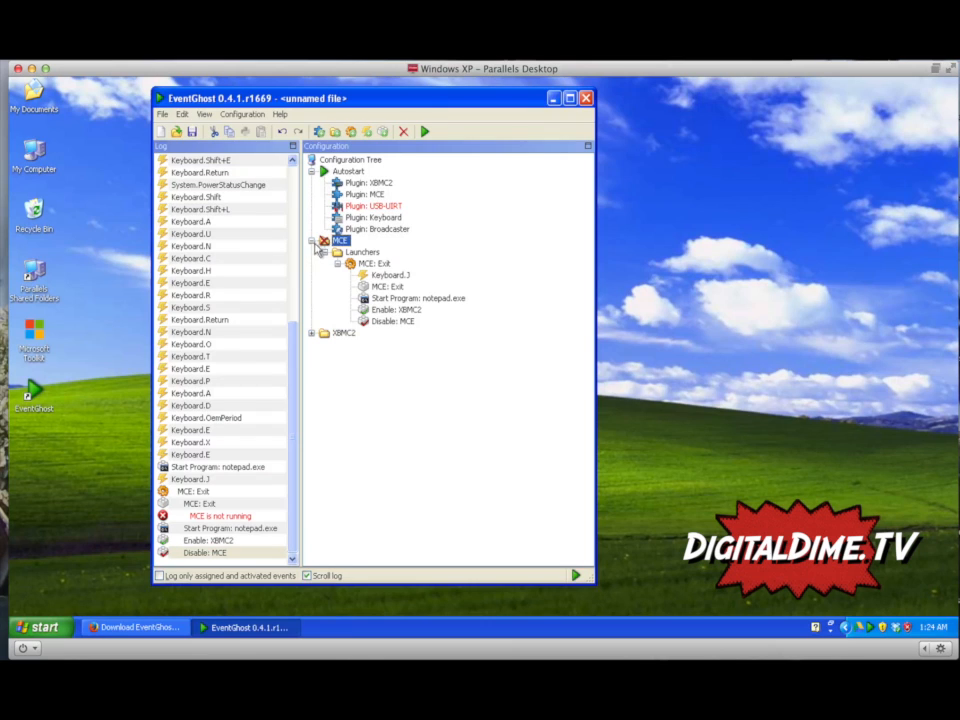
- Add a folder named "buttons" inside the MCE folder, alongside the Launchers folder
click(337, 263)
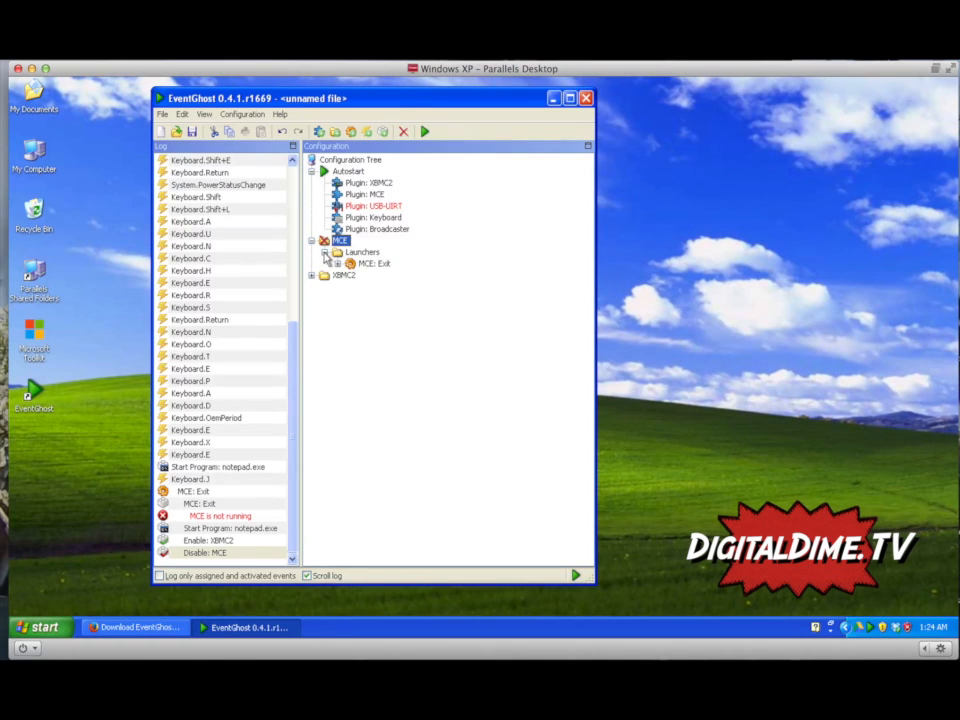
click(323, 252)
right_click(331, 243)
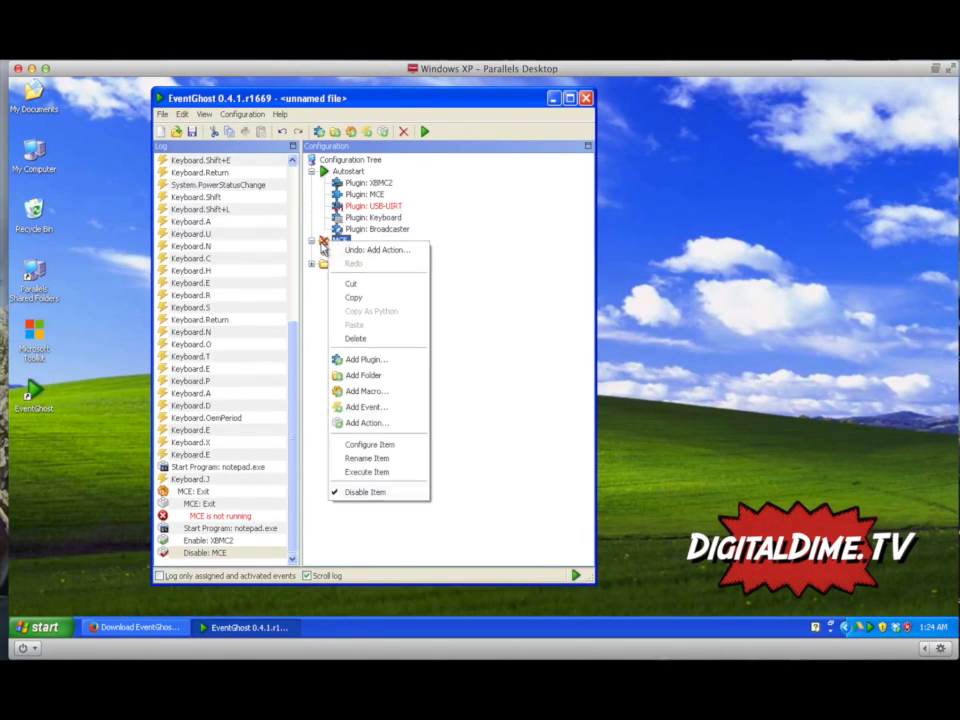
click(345, 375)
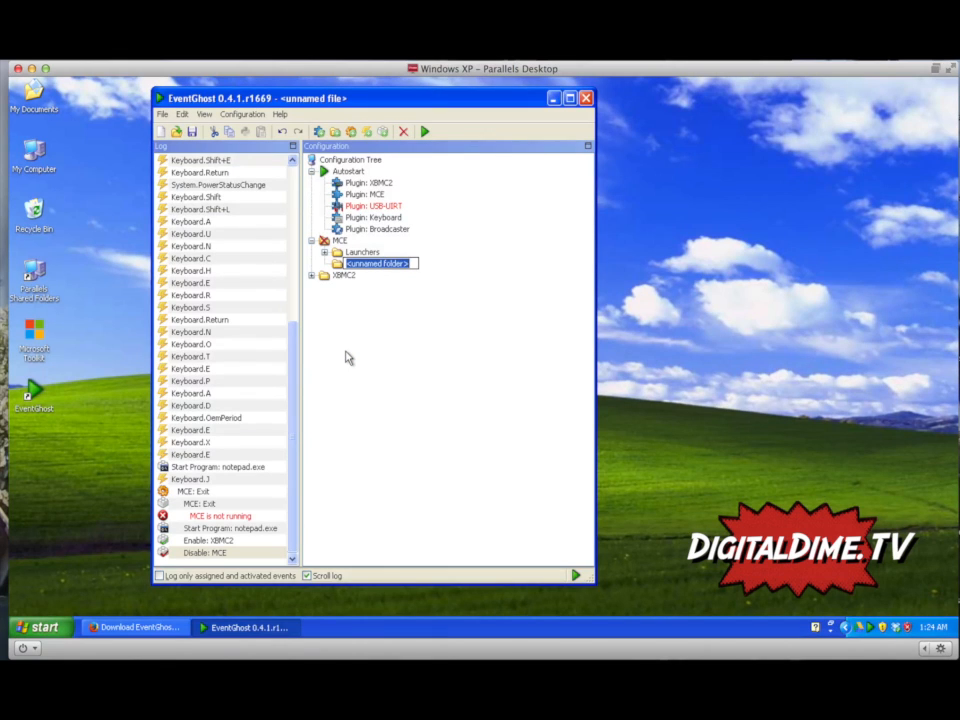
text(but)
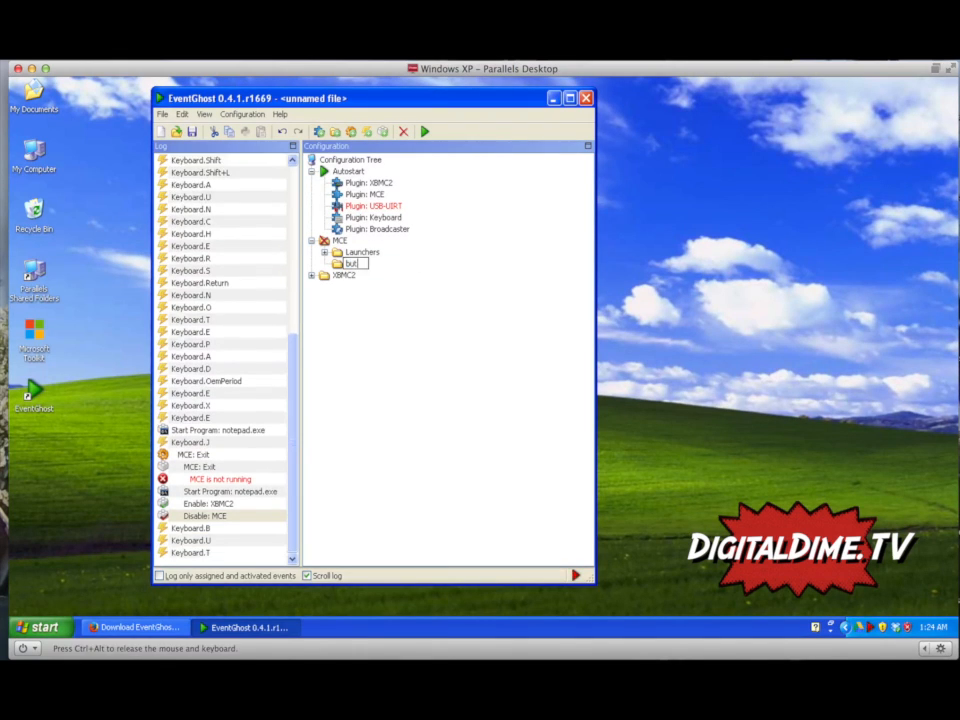
text(tons)
key(Return)
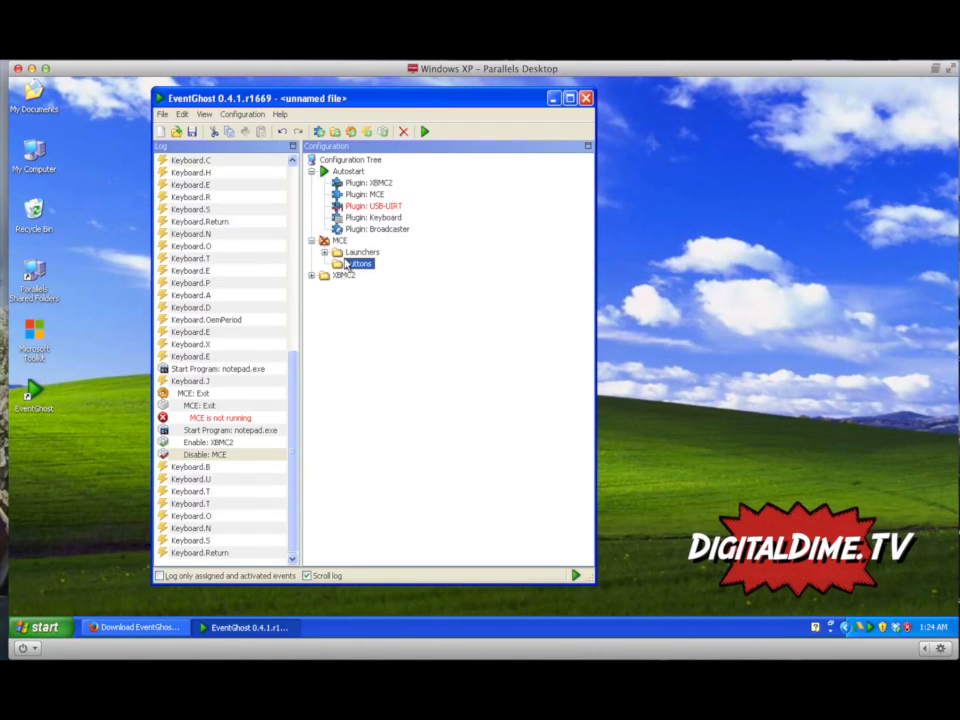
- Add a macro with the MCE Num0 action to the buttons folder and assign the Keyboard.0 event to it
click(350, 131)
click(361, 211)
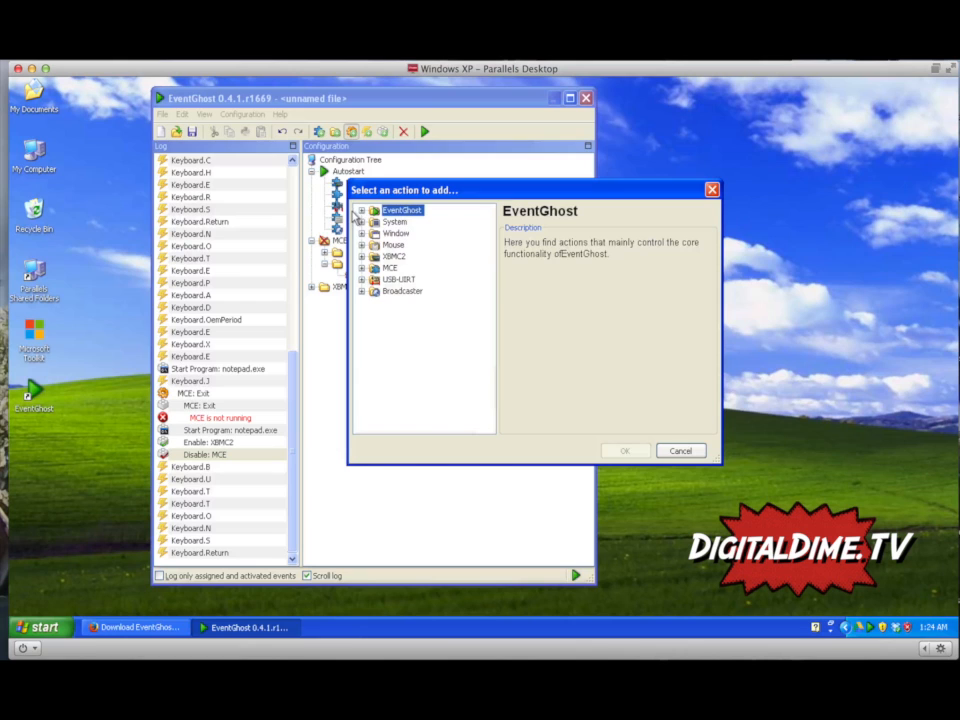
click(361, 268)
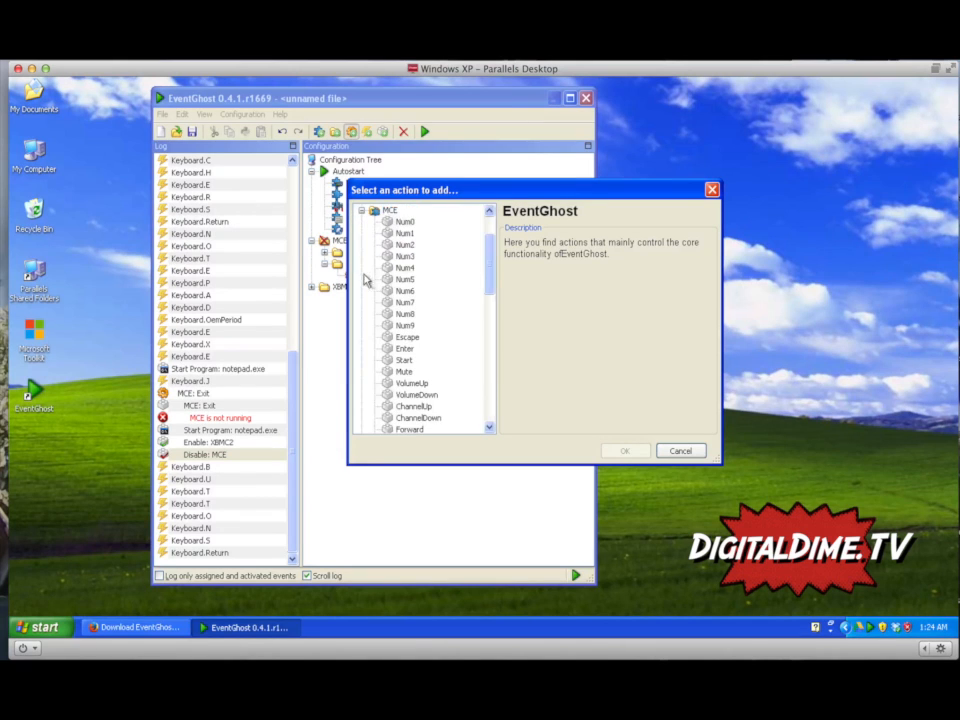
double_click(394, 231)
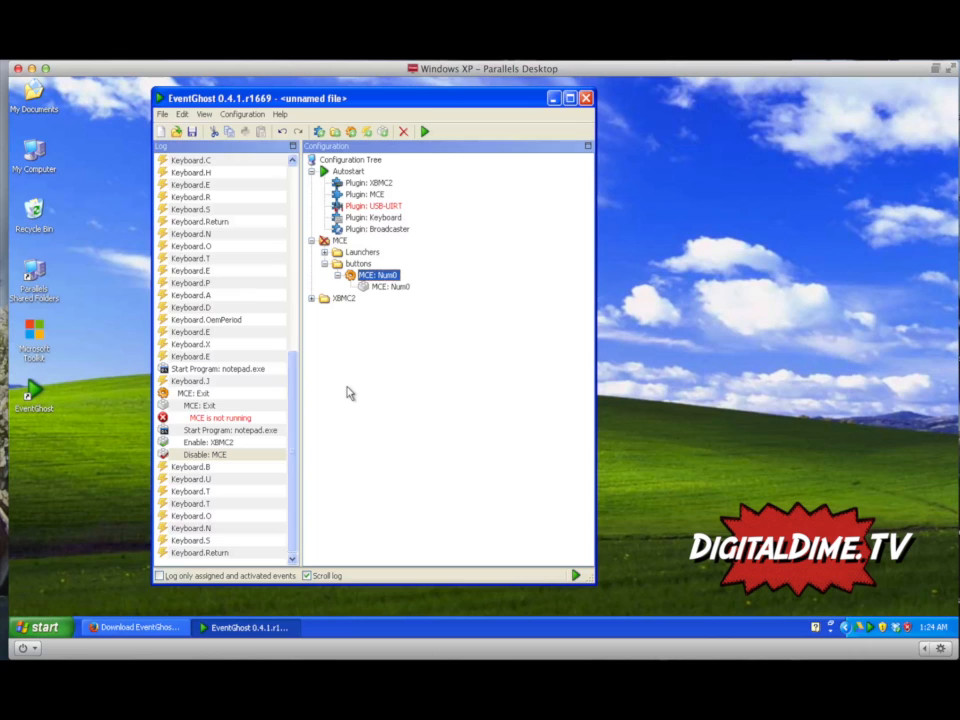
key(0)
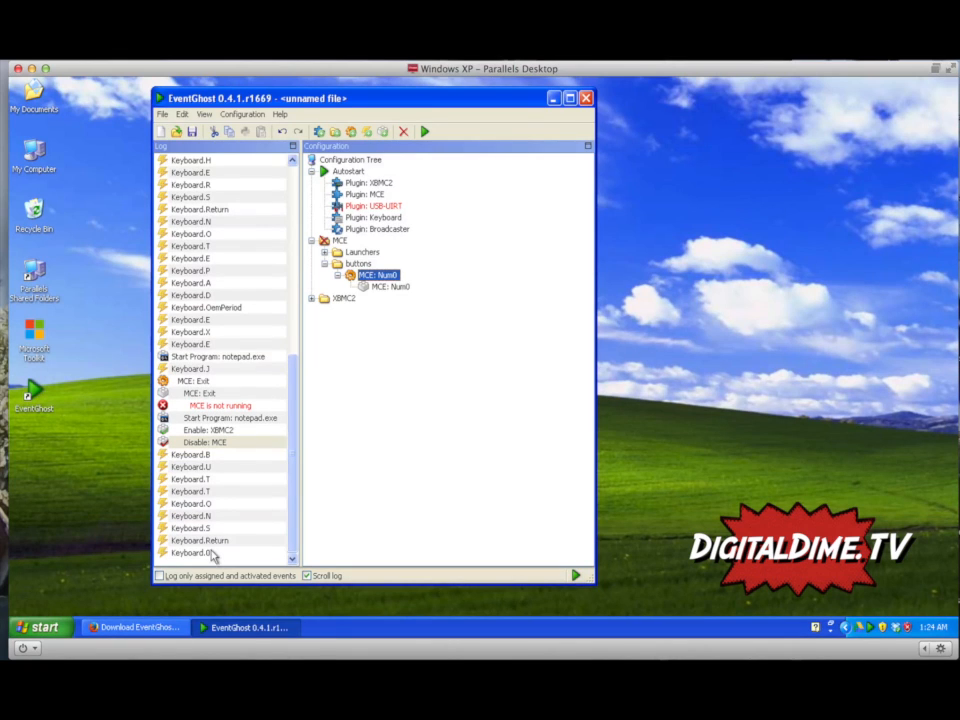
drag(213, 553, 378, 278)
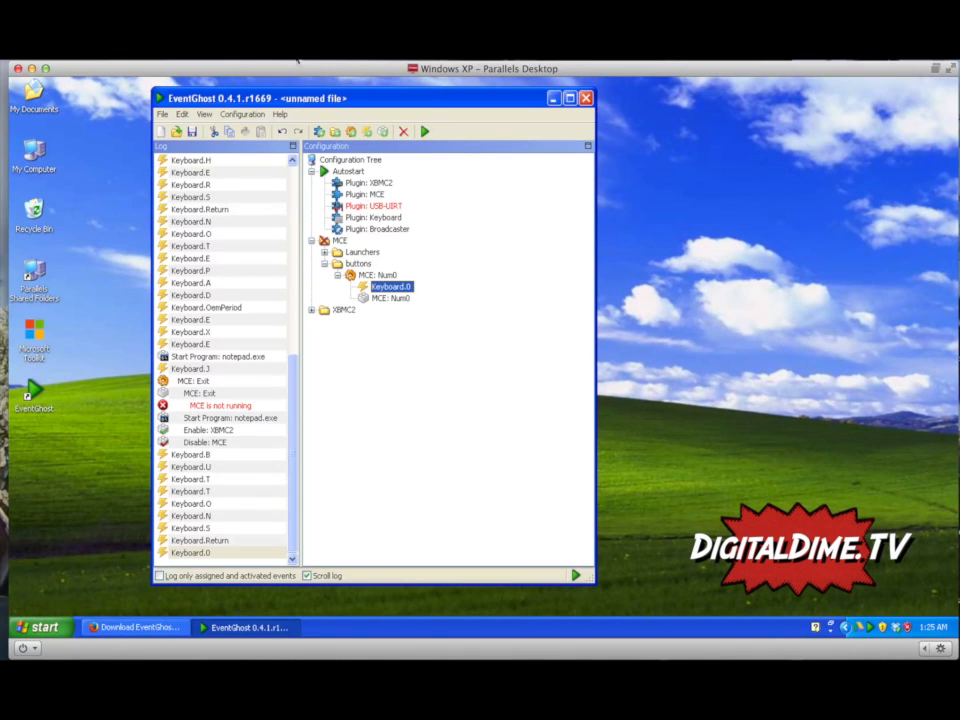
- Clear all entries from the event log
click(183, 117)
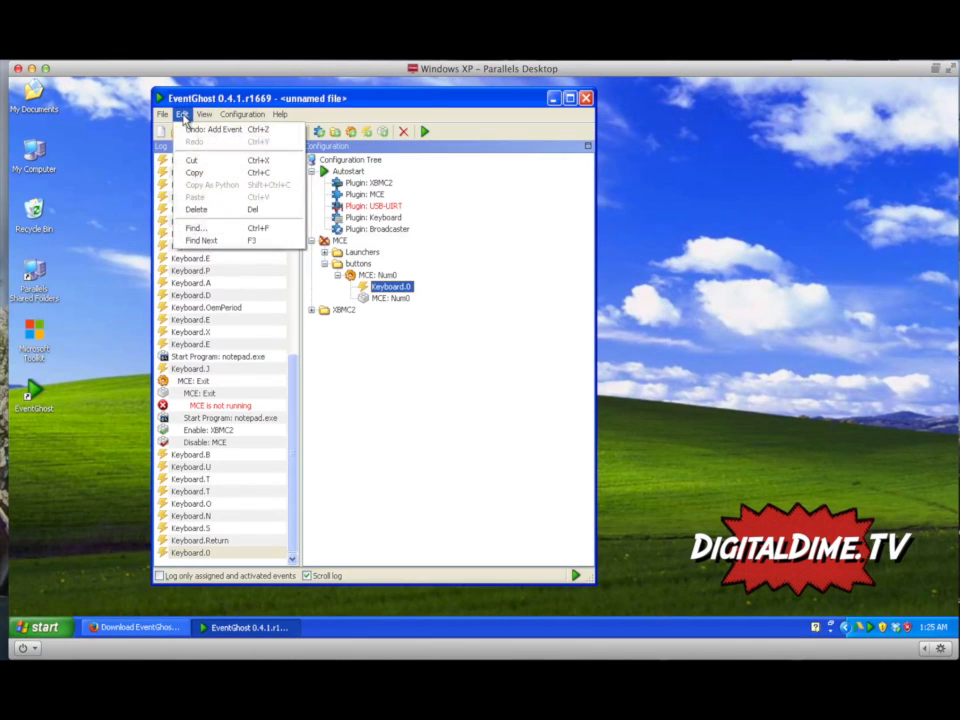
mouse_move(204, 114)
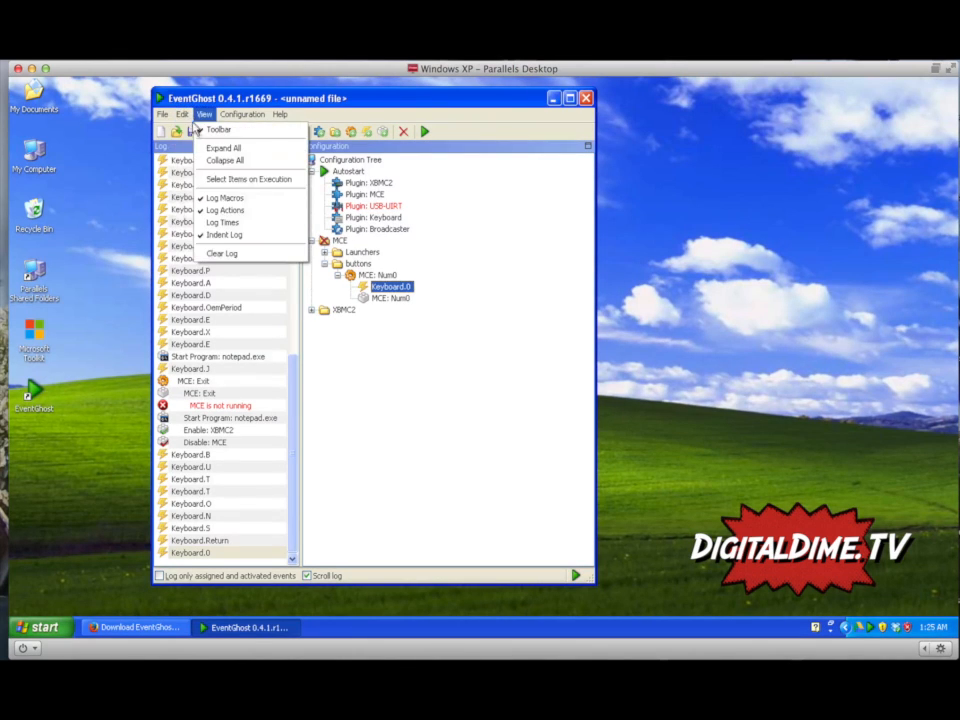
click(213, 256)
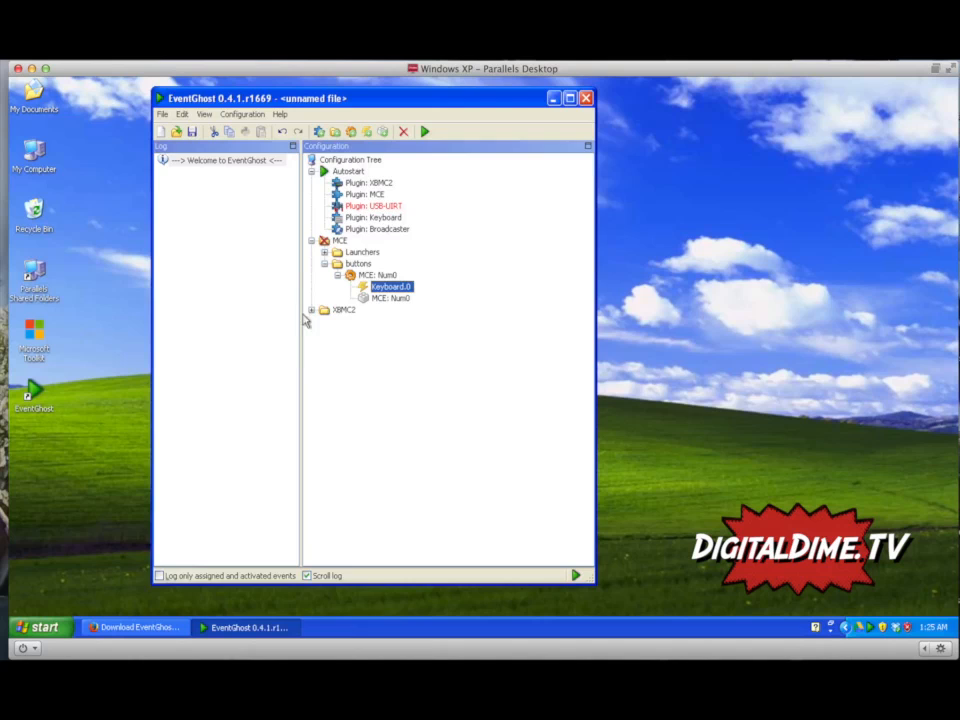
click(158, 577)
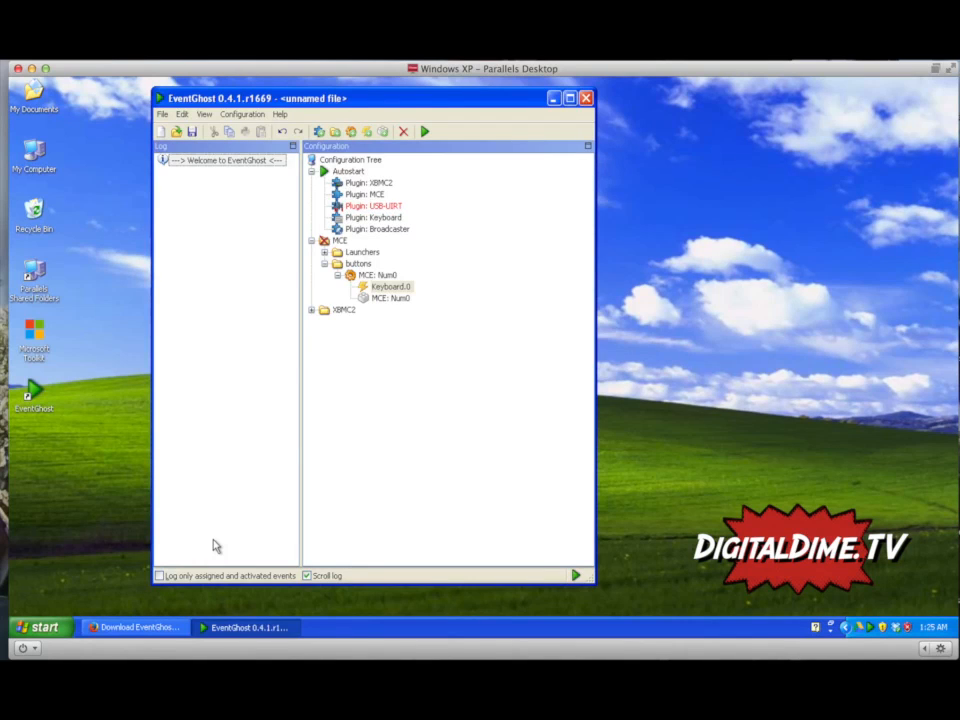
click(363, 299)
click(362, 287)
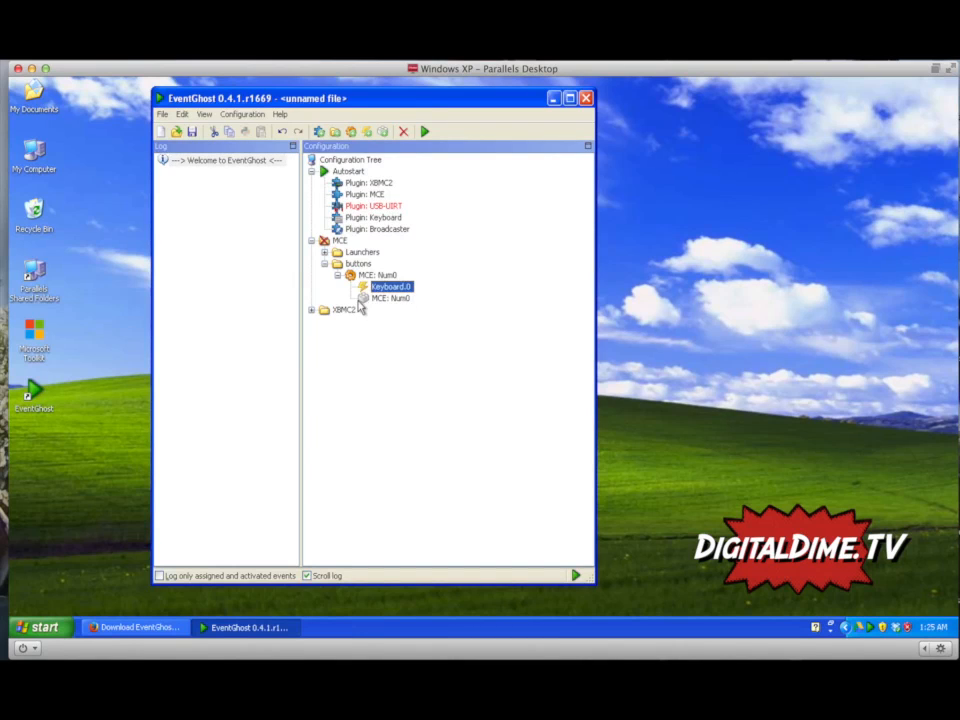
click(359, 300)
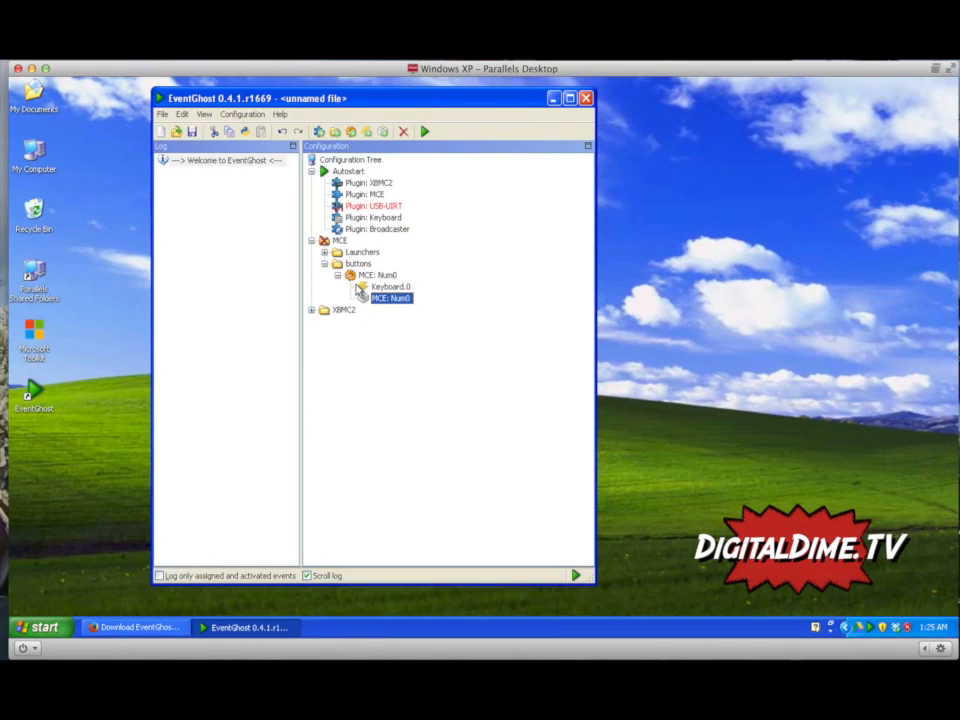
click(360, 287)
- Assign the Keyboard.0 event to the 0 macro in the XBMC2 Buttons > Remote folder, then collapse the XBMC2 folder
click(337, 275)
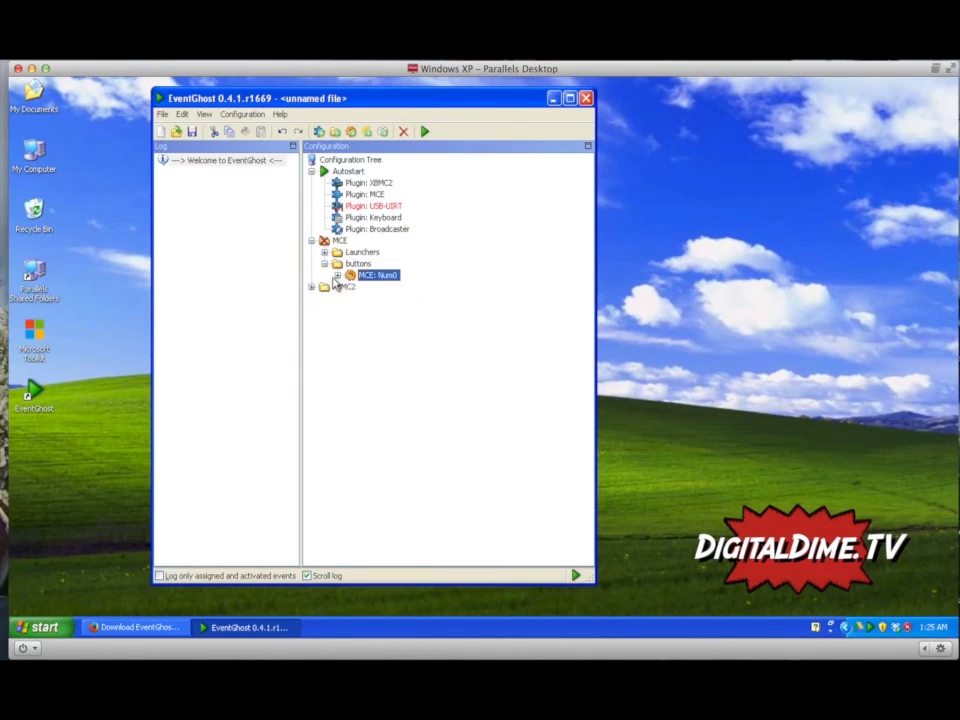
click(311, 287)
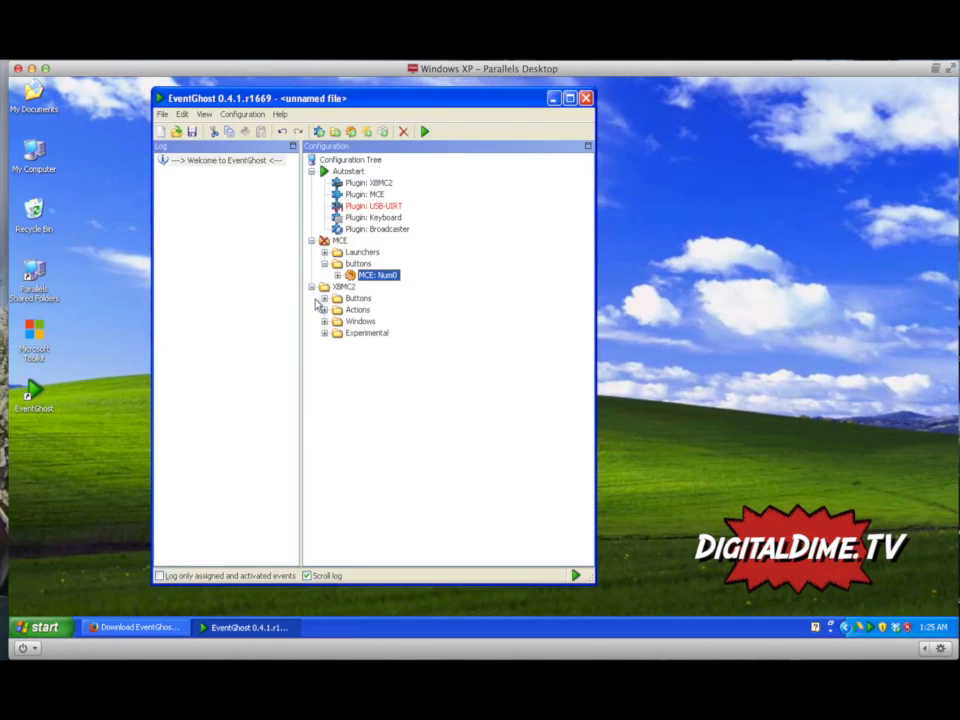
click(324, 298)
click(337, 310)
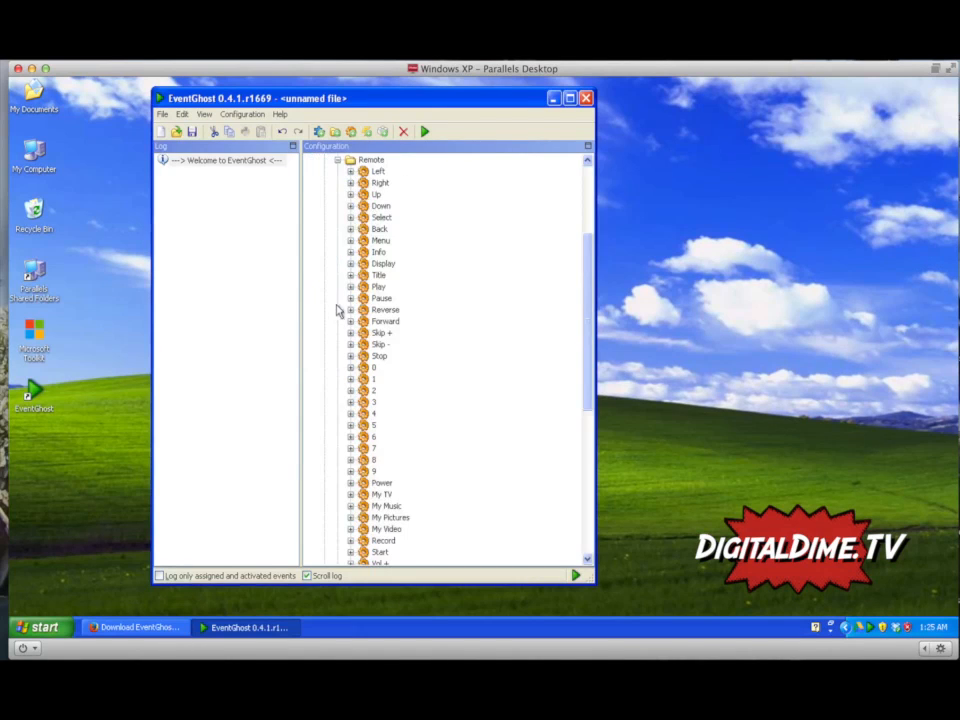
scroll(343, 298, up, 5)
scroll(343, 298, down, 10)
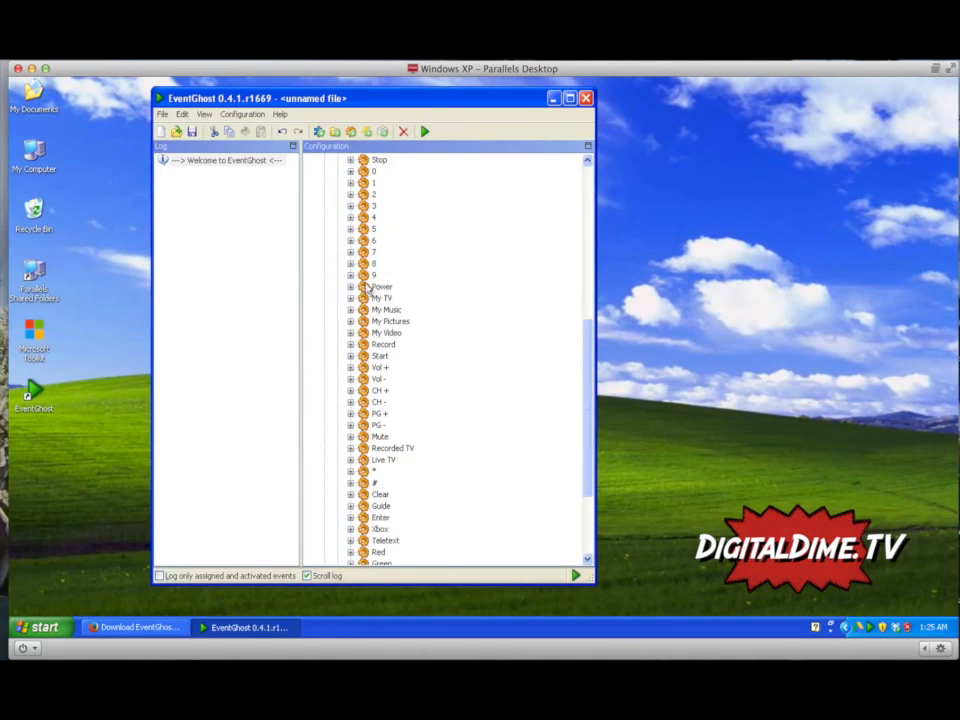
click(350, 172)
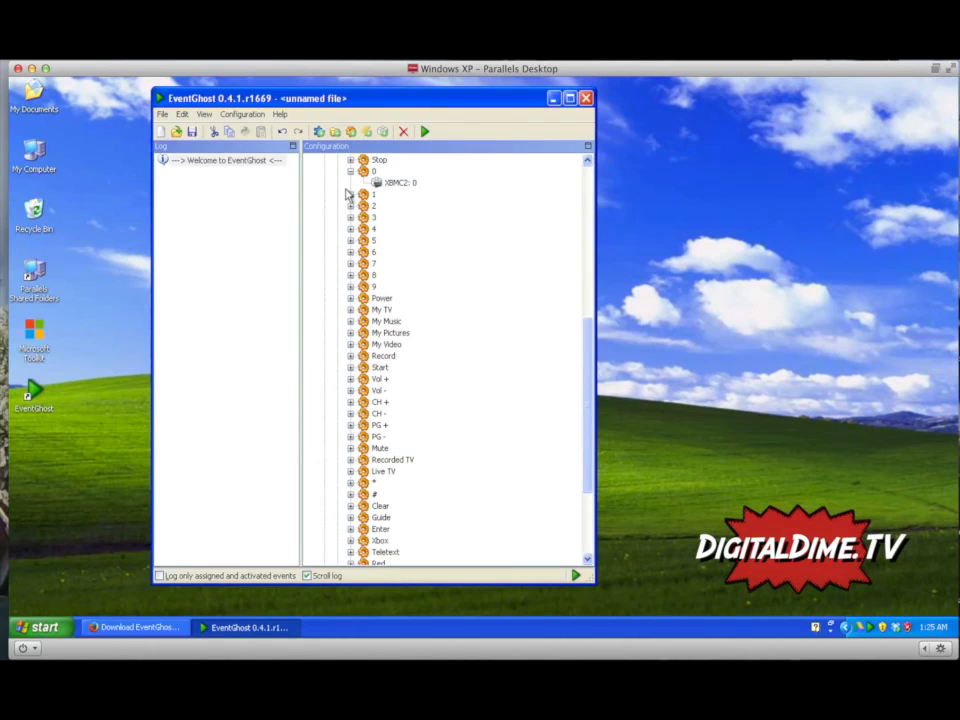
key(0)
drag(172, 174, 376, 176)
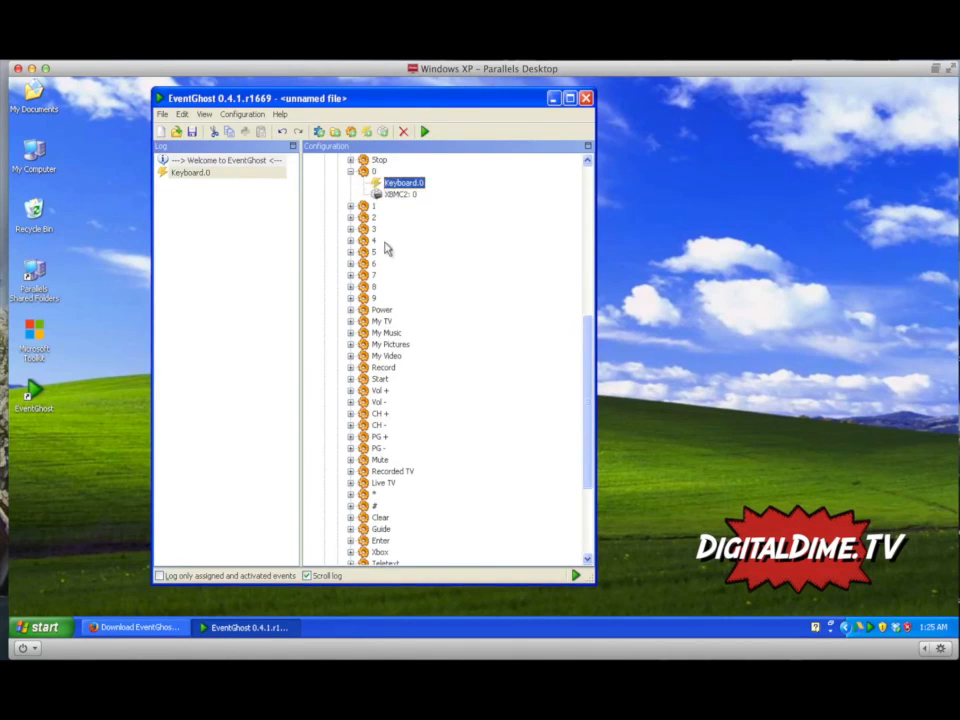
scroll(381, 242, up, 10)
click(312, 287)
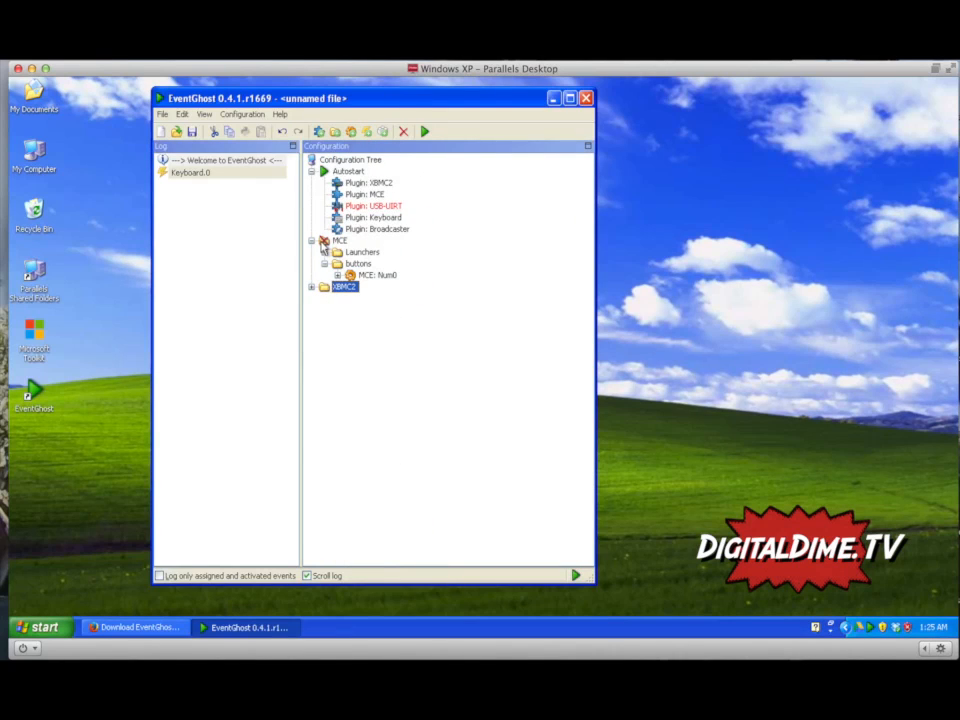
- Compare the MCE and XBMC2 folders and examine the action inside XBMC2's Left remote macro
click(322, 242)
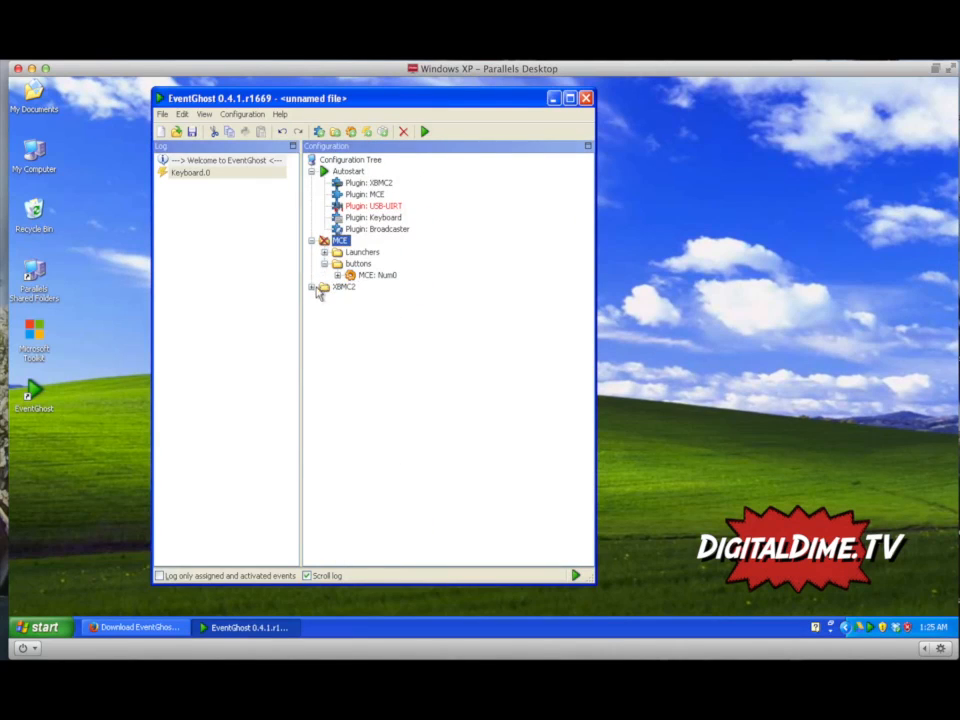
click(317, 290)
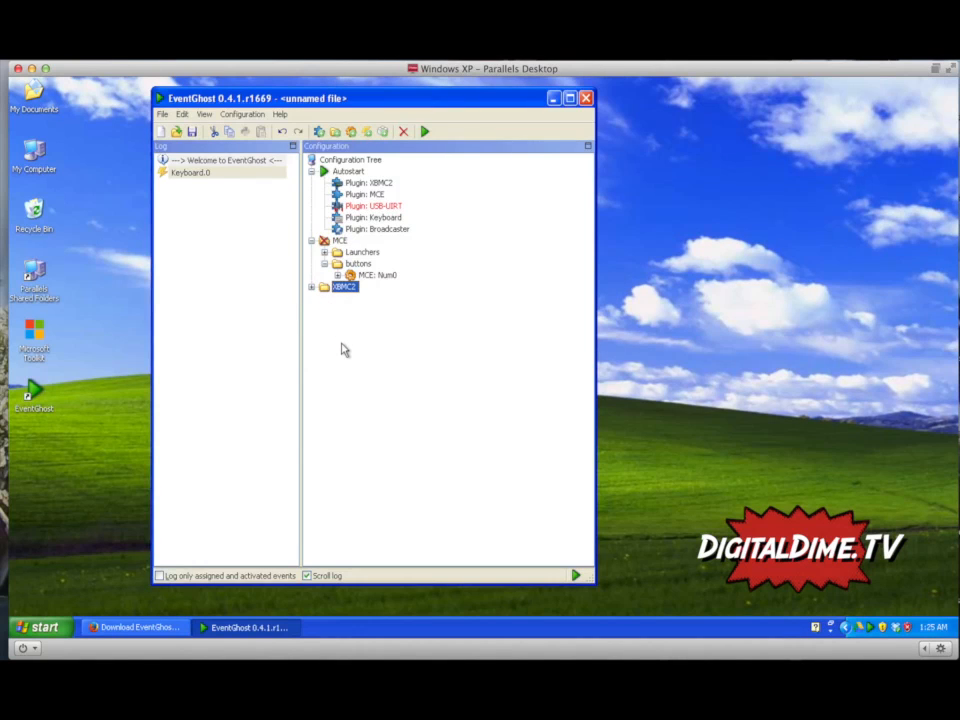
click(310, 288)
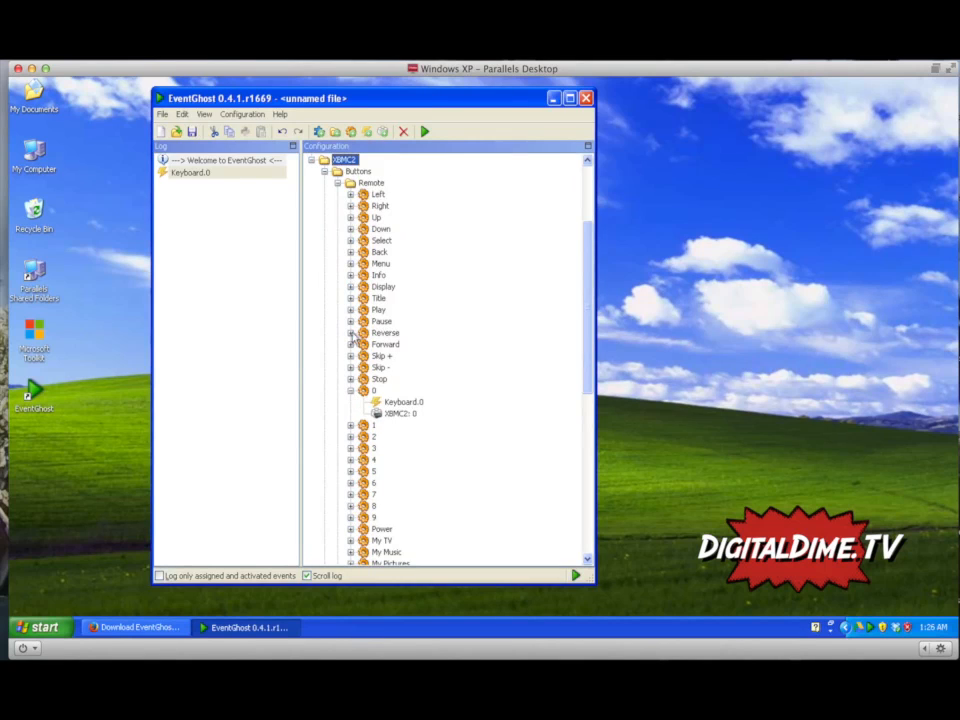
click(349, 195)
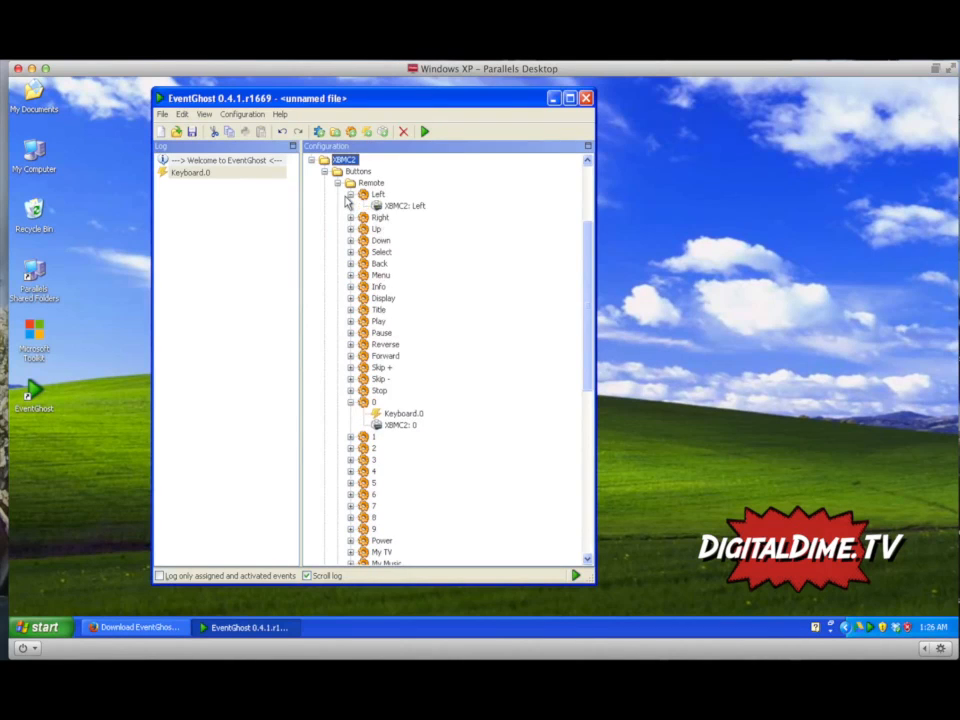
click(400, 207)
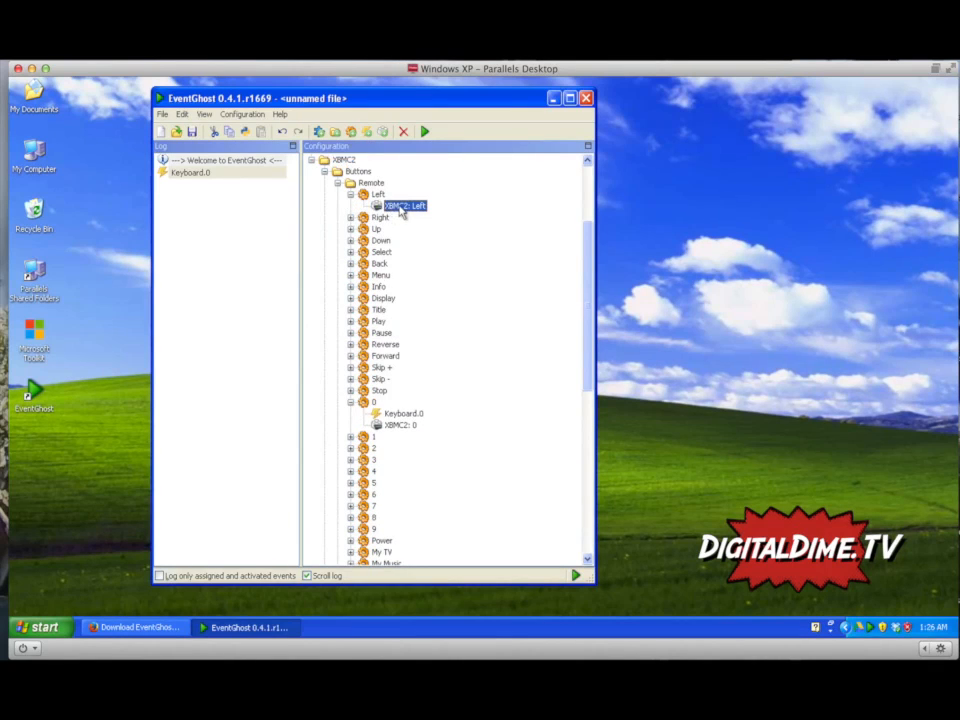
scroll(360, 230, up, 4)
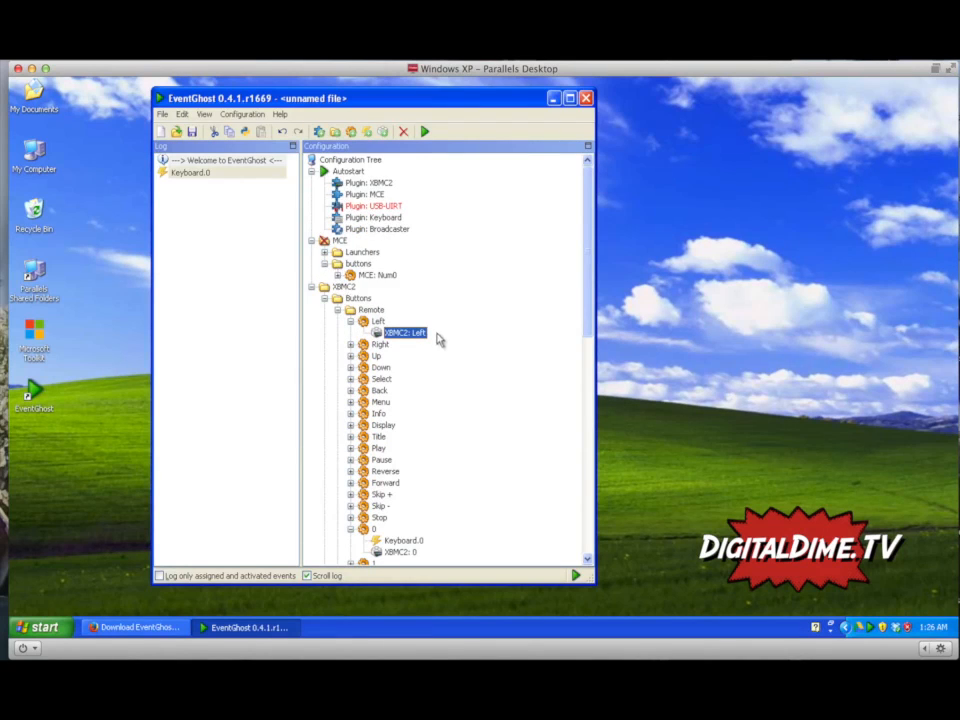
- Add a macro with the MCE Left action to the MCE buttons folder and collapse the XBMC2 folder
right_click(360, 265)
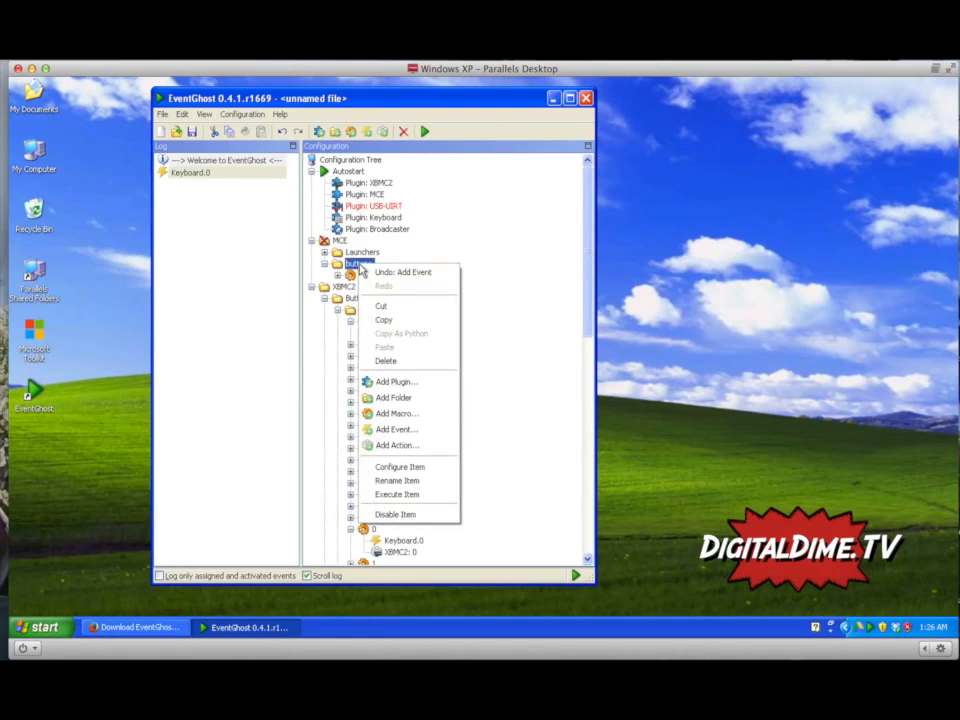
click(398, 416)
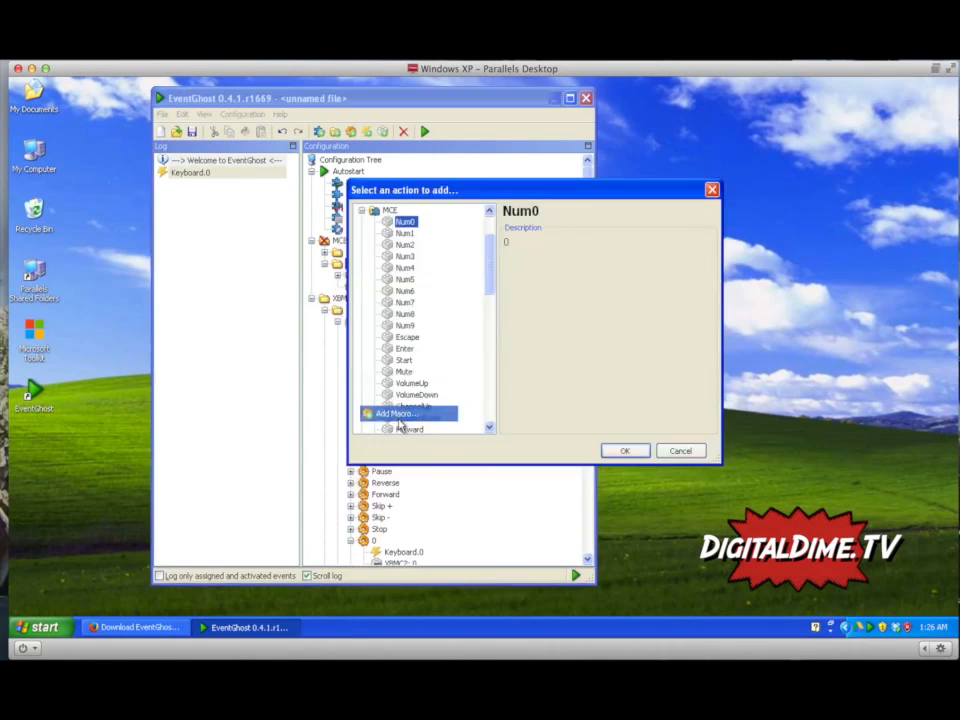
scroll(397, 385, down, 1)
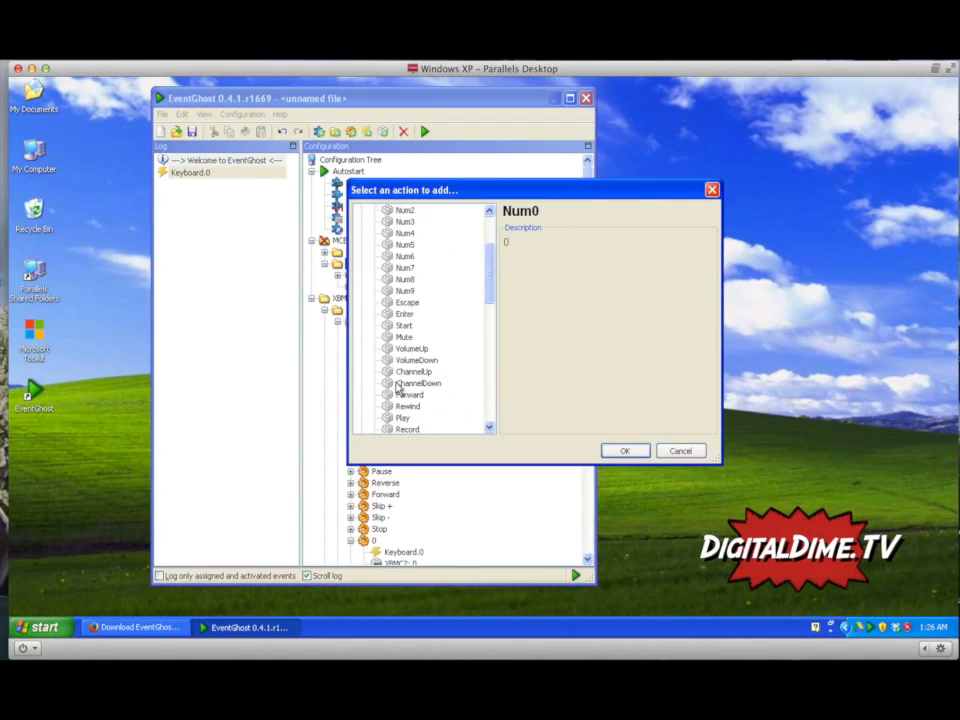
drag(428, 193, 546, 190)
scroll(546, 326, down, 5)
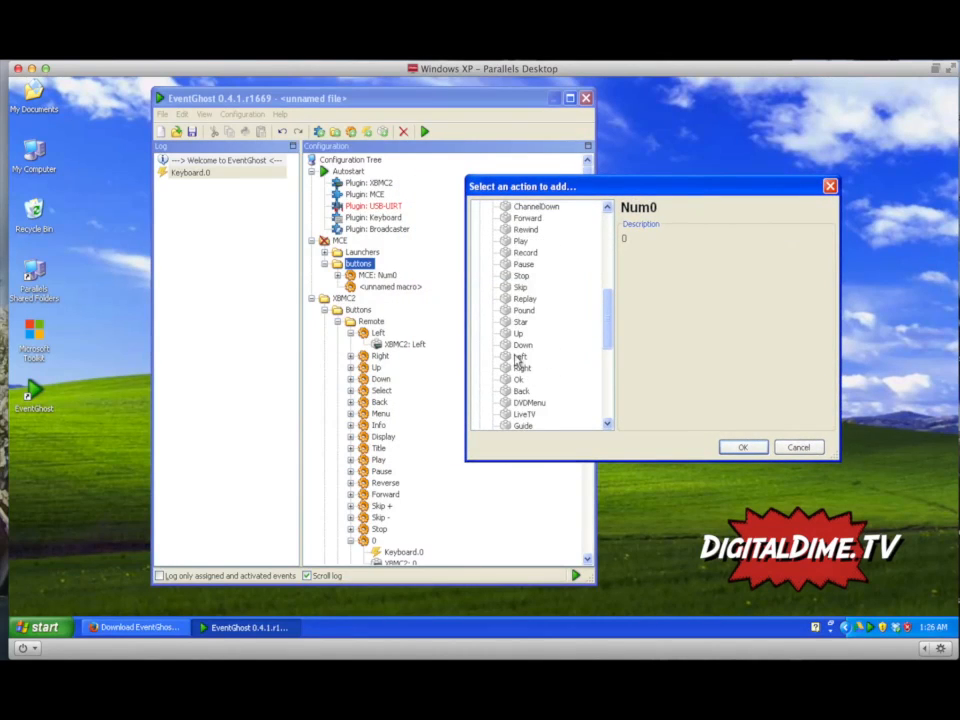
double_click(516, 358)
click(385, 298)
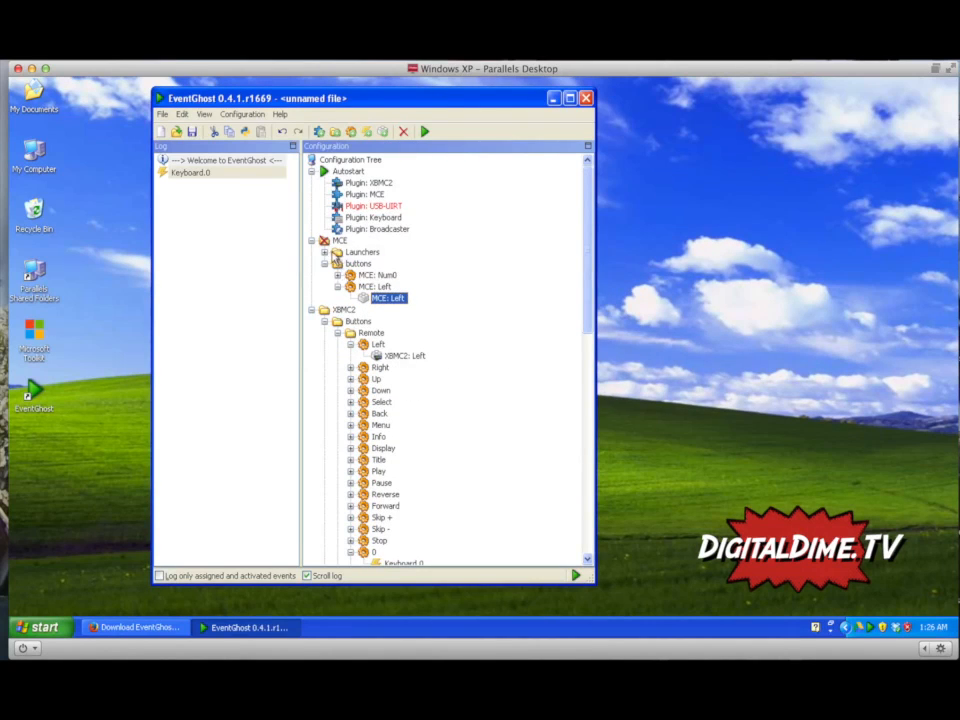
click(310, 311)
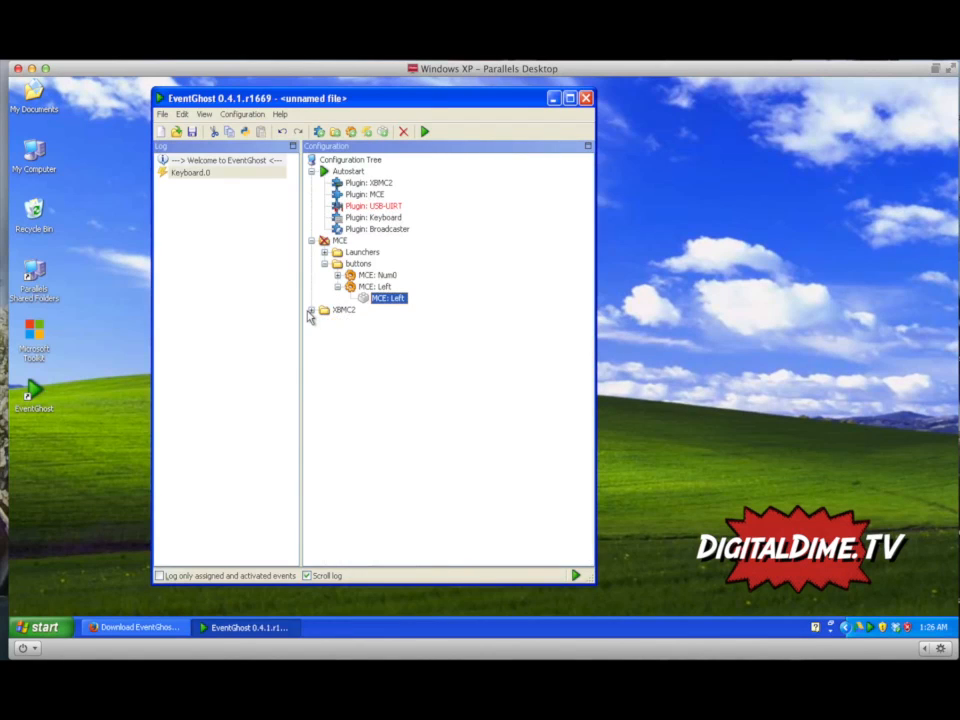
- Expand the Launchers folder in MCE and its MCE: Exit macro to examine the event and actions inside
click(311, 241)
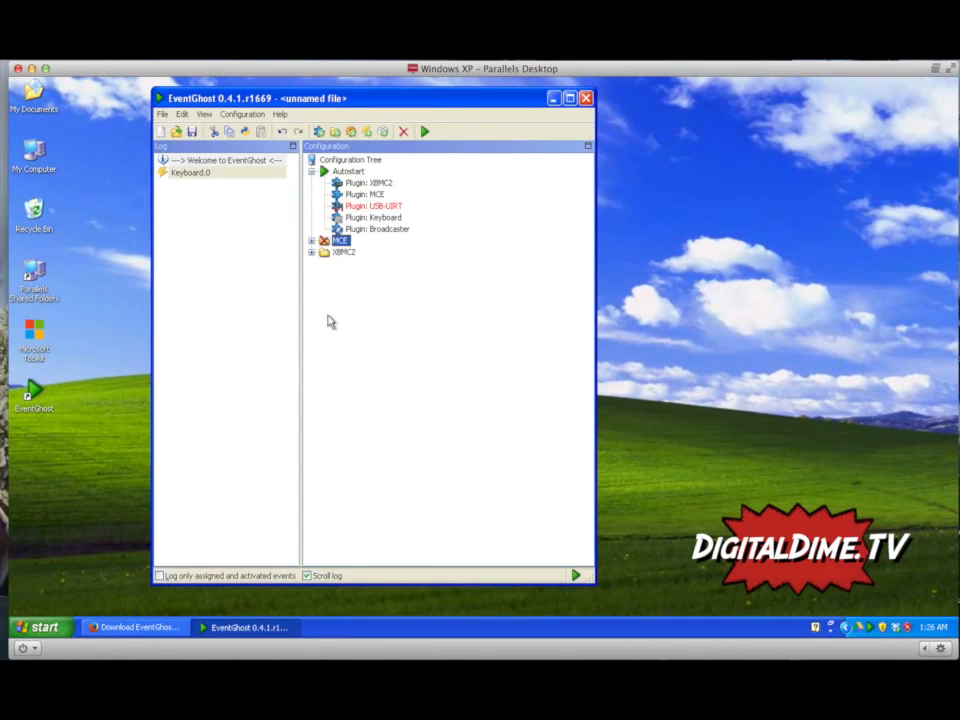
click(340, 230)
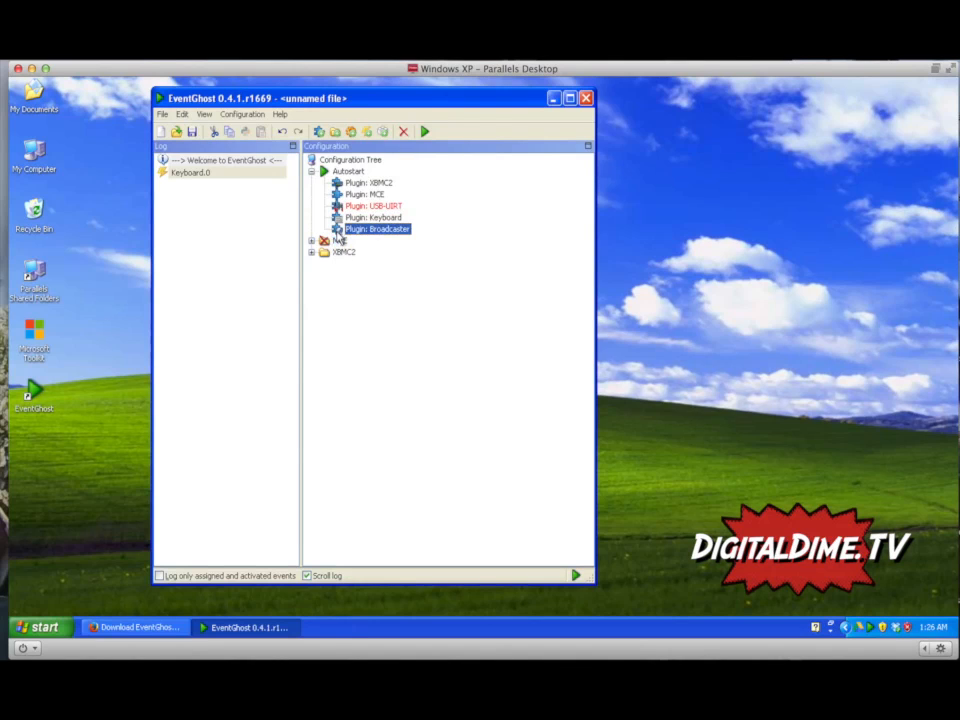
click(311, 241)
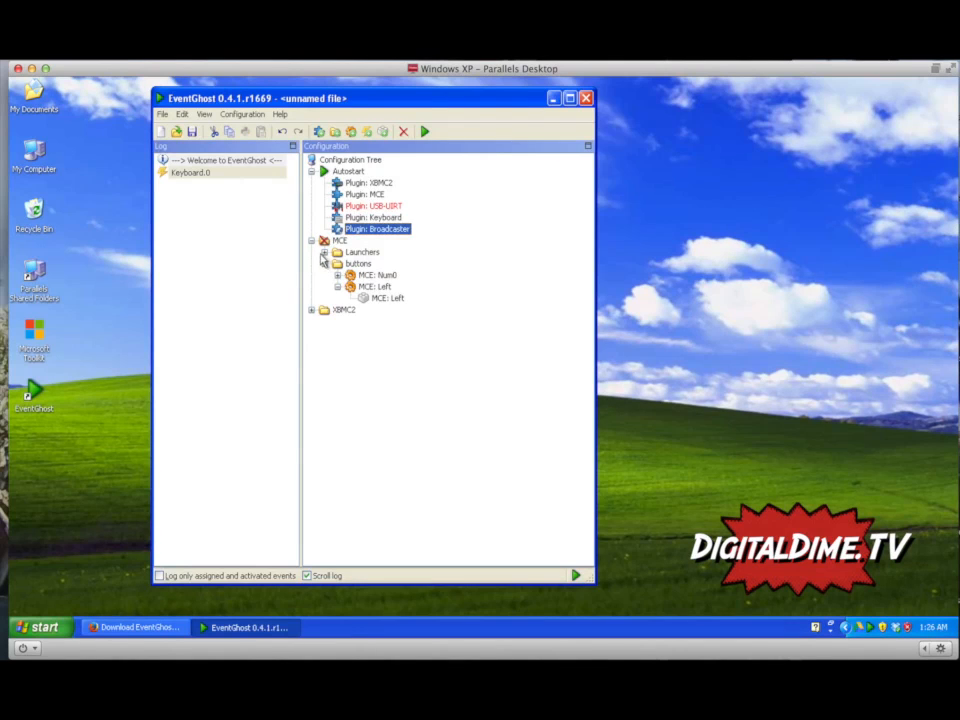
click(324, 252)
click(337, 263)
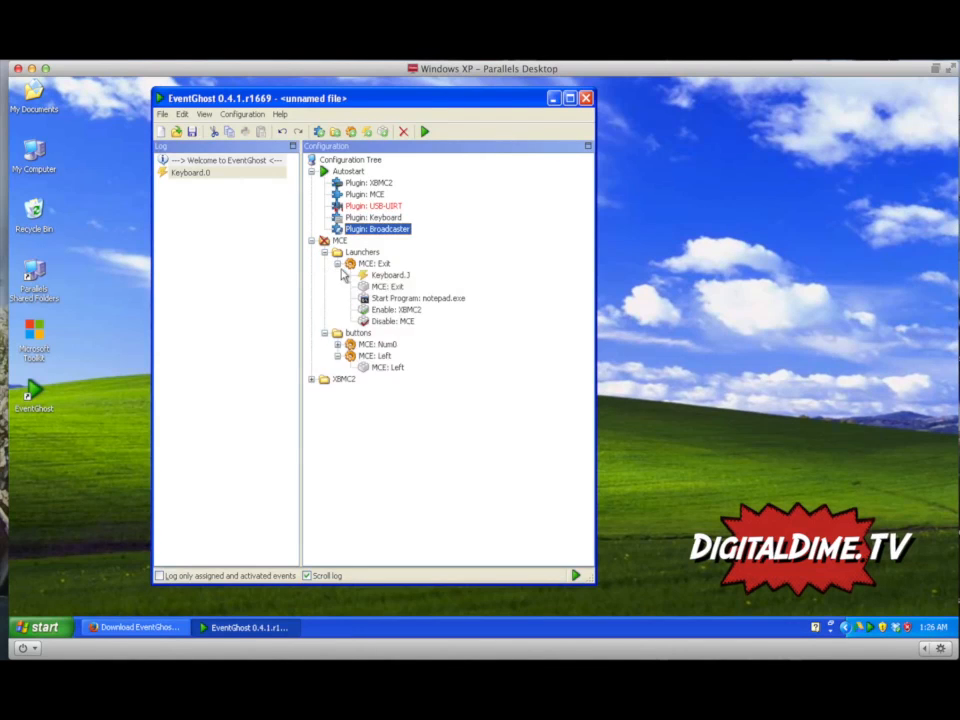
- Add the Window group's Maximize action to the MCE: Exit macro, directly after the Enable: XBMC2 action
right_click(352, 265)
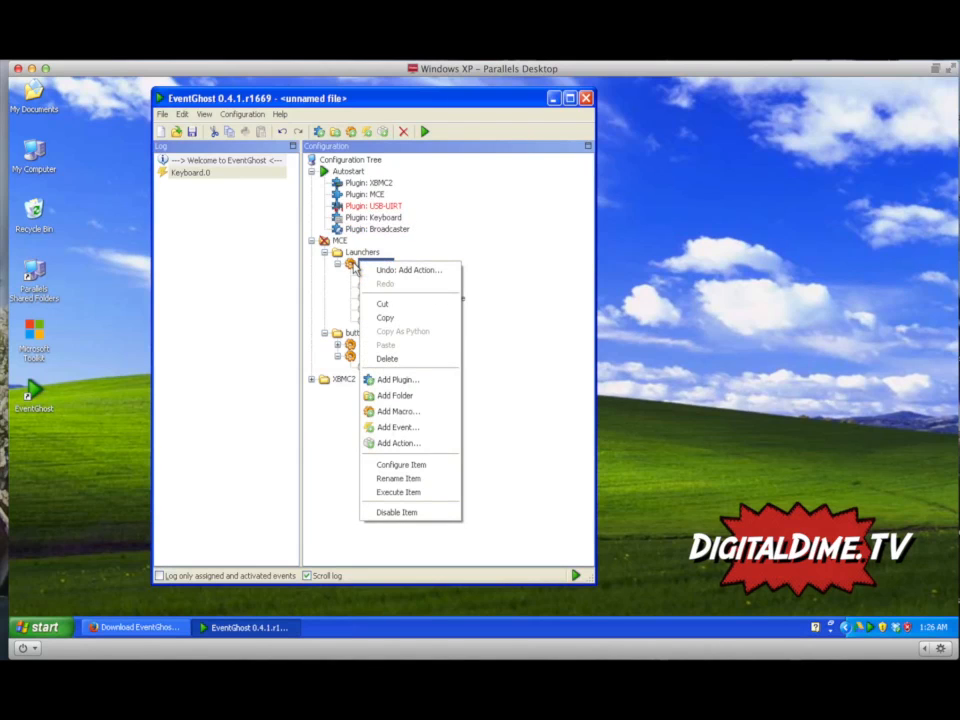
key(Escape)
right_click(370, 317)
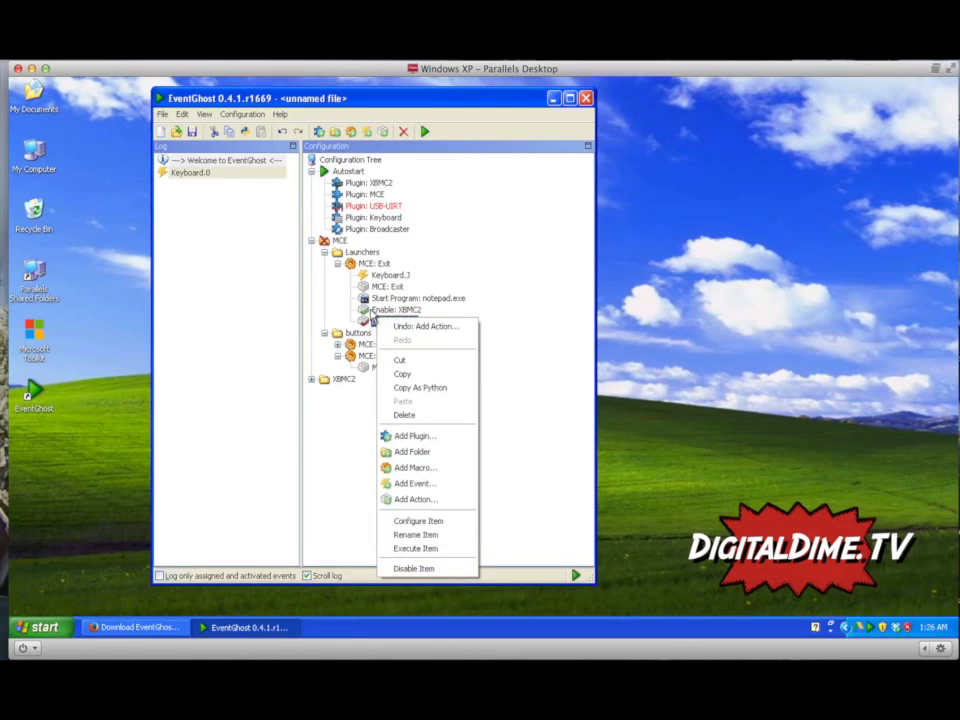
right_click(372, 310)
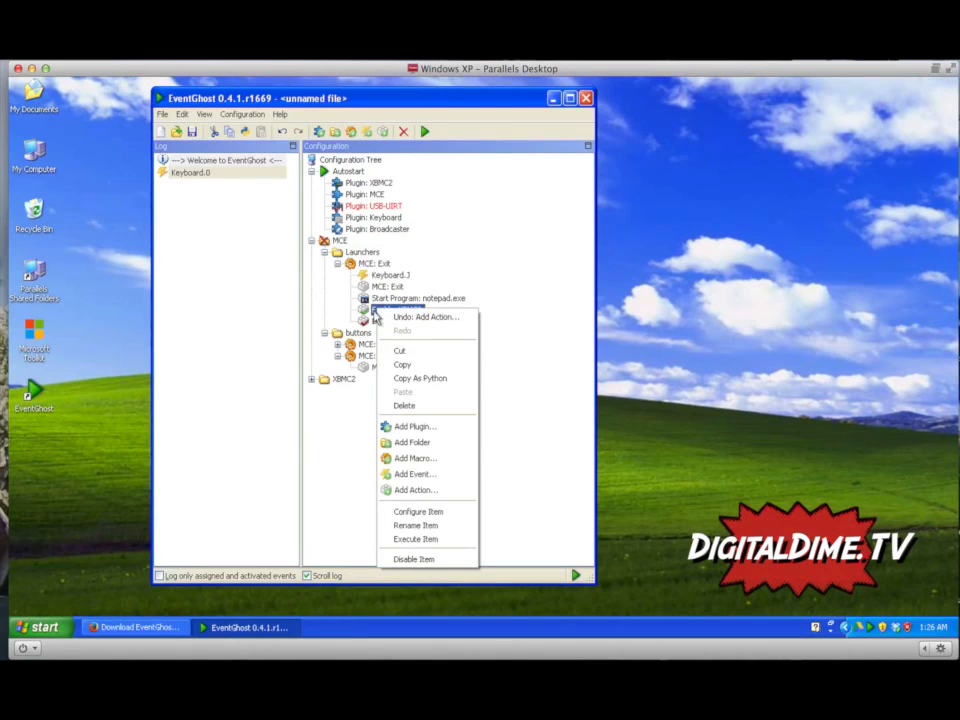
click(420, 490)
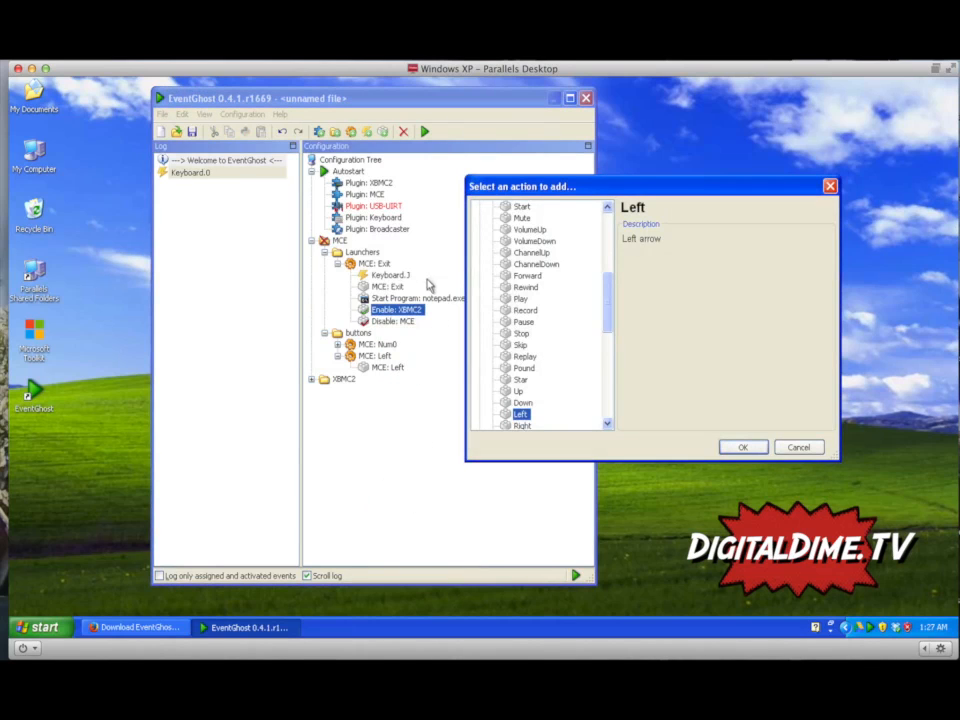
scroll(515, 283, up, 5)
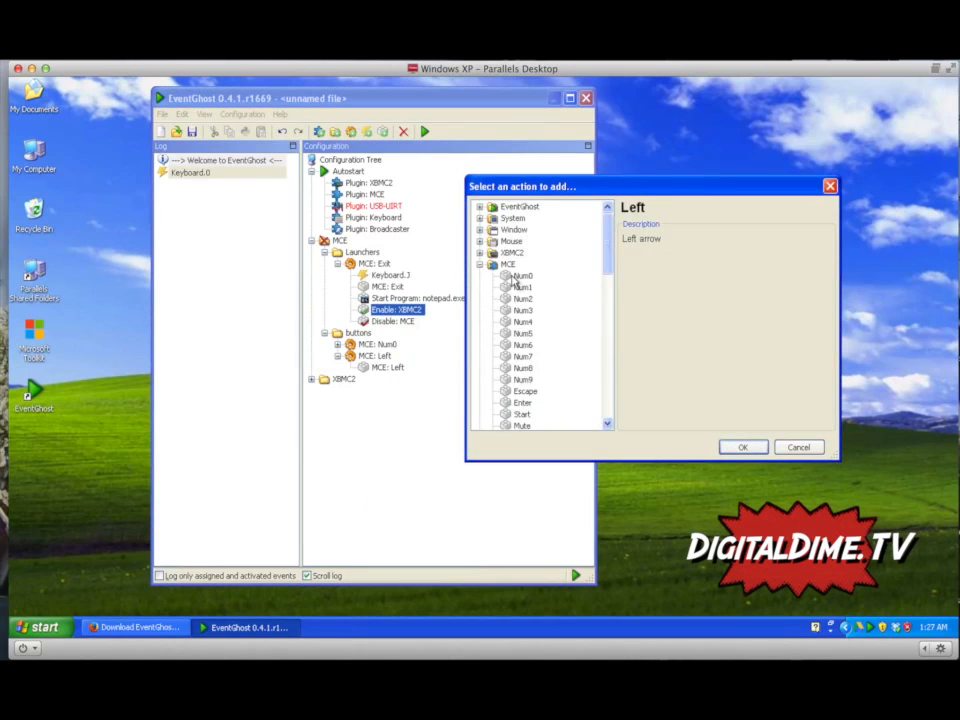
click(479, 264)
click(479, 230)
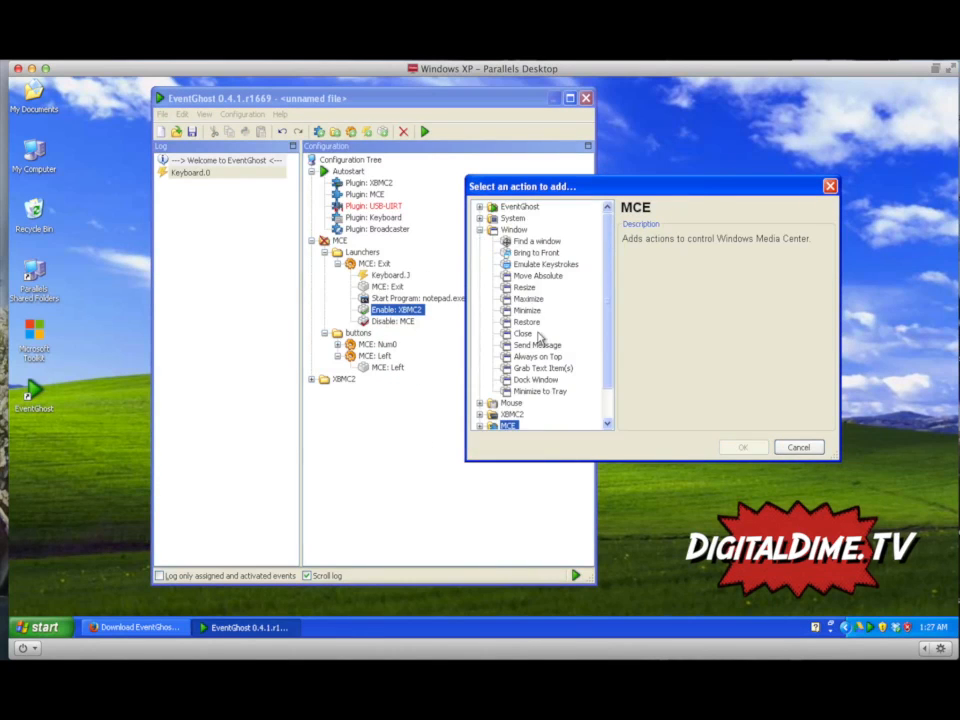
click(530, 253)
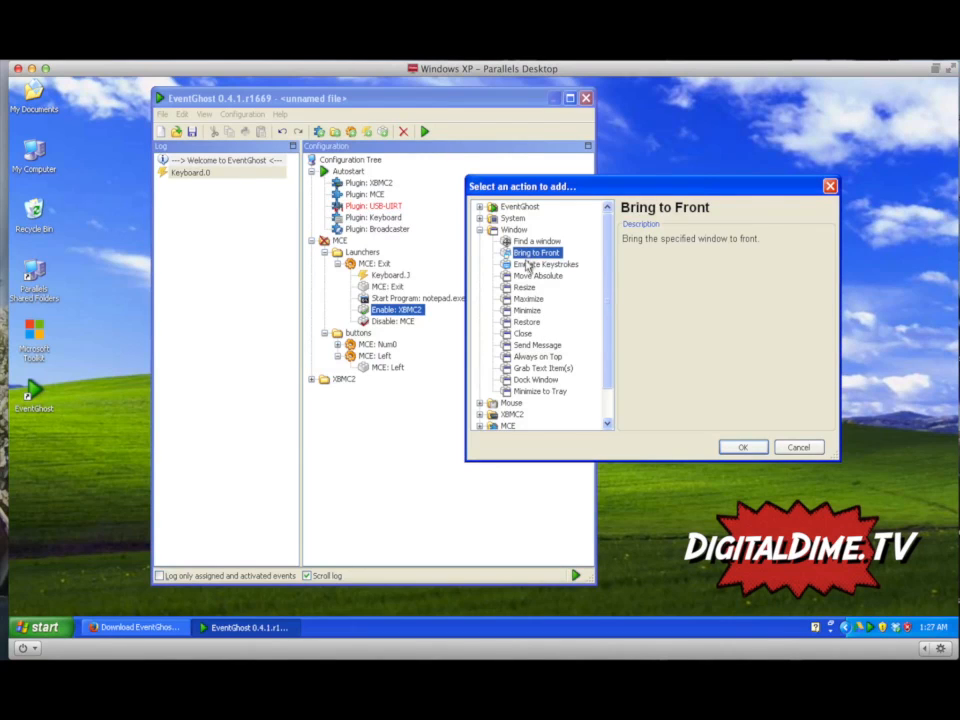
double_click(530, 300)
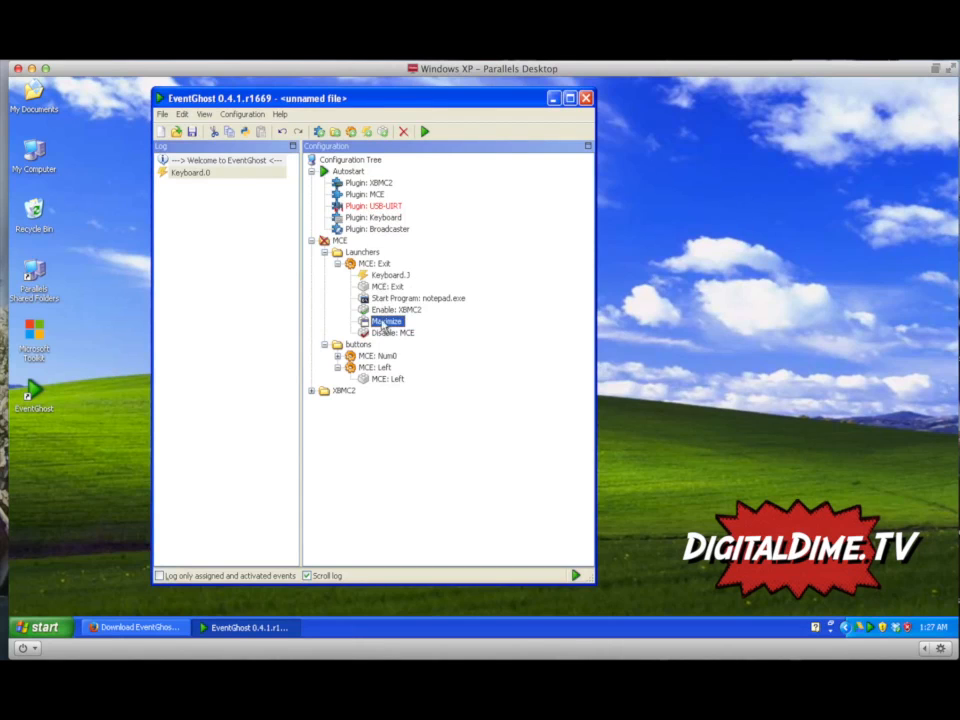
- Collapse MCE's Launchers and buttons folders and expand XBMC2 down to its Buttons subfolders, with Remote collapsed
click(336, 264)
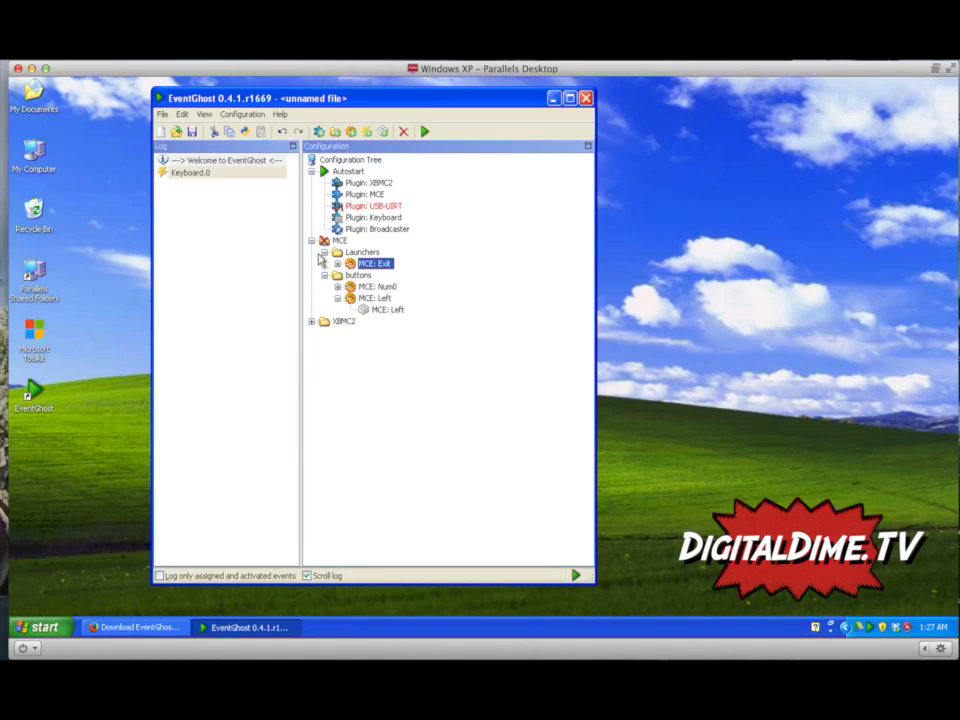
click(324, 252)
click(324, 264)
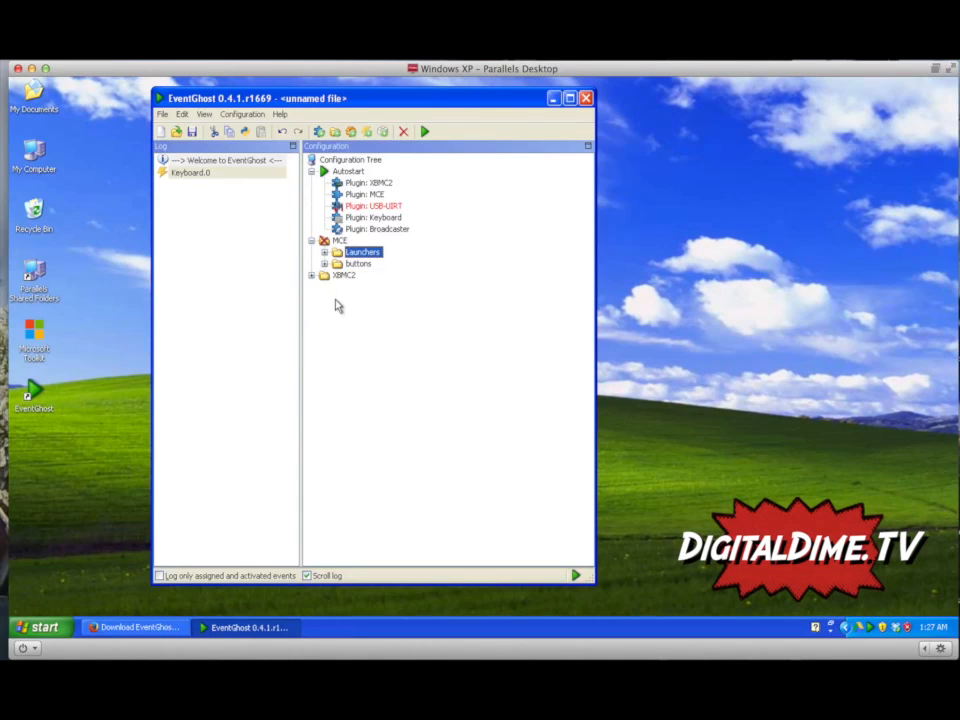
click(350, 263)
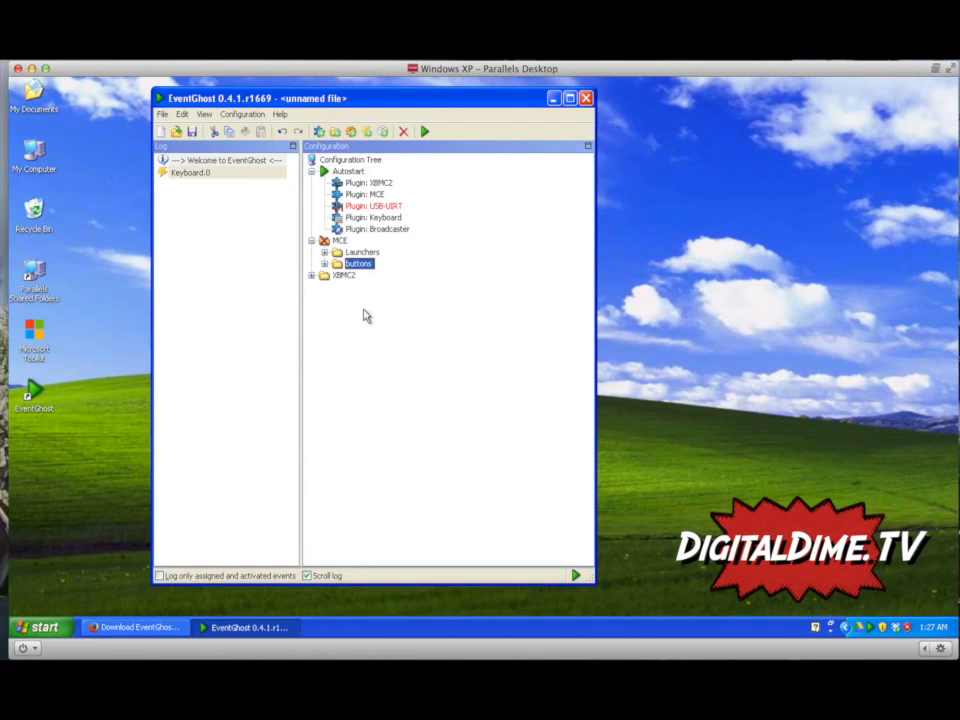
click(311, 275)
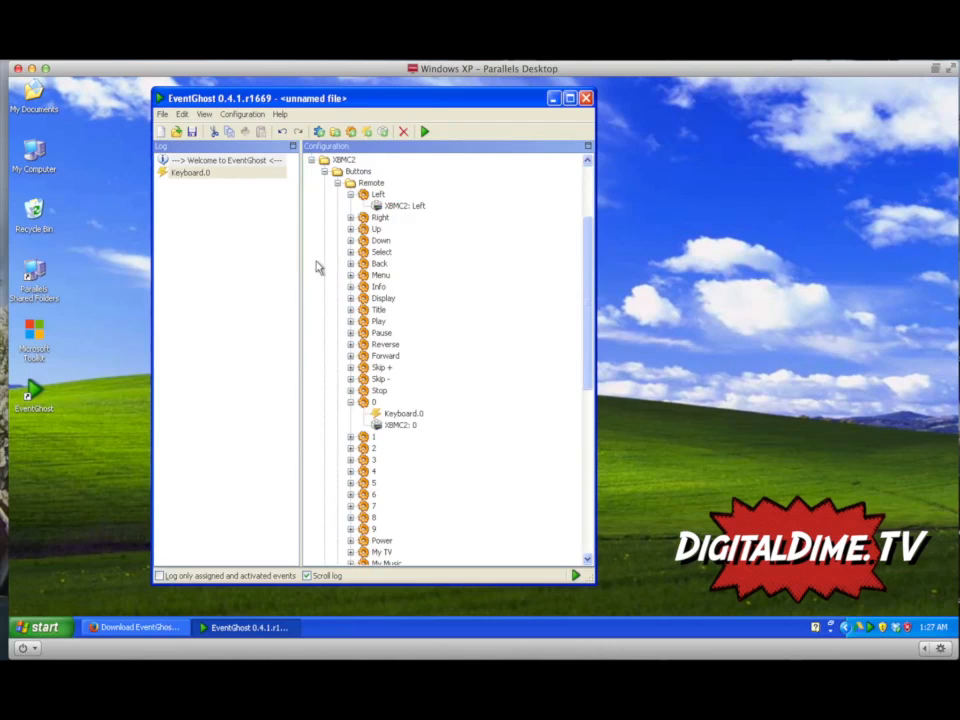
click(350, 194)
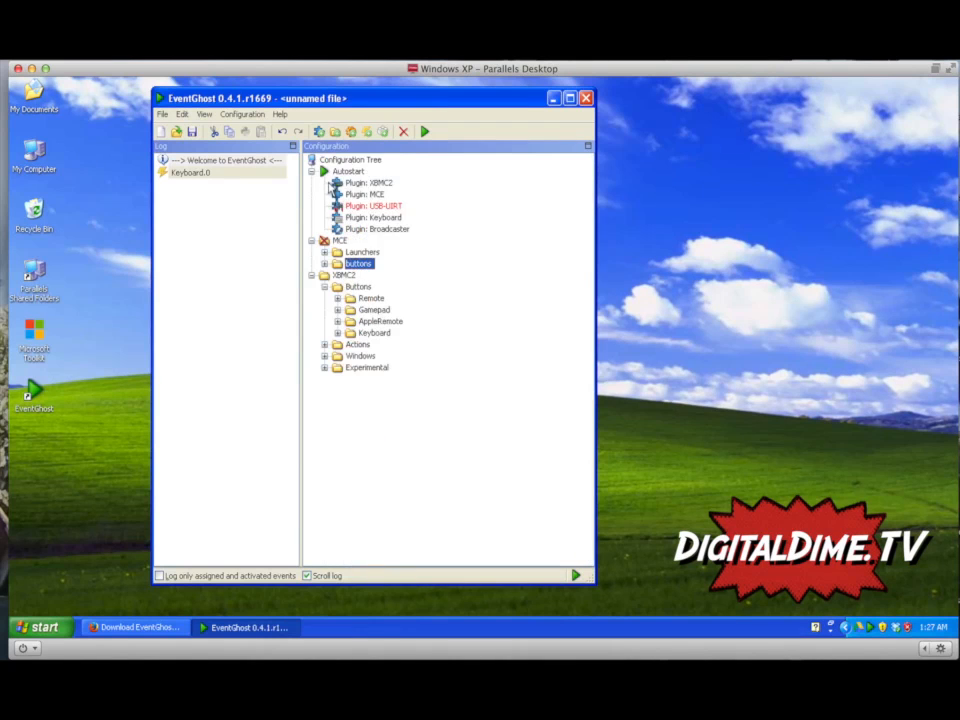